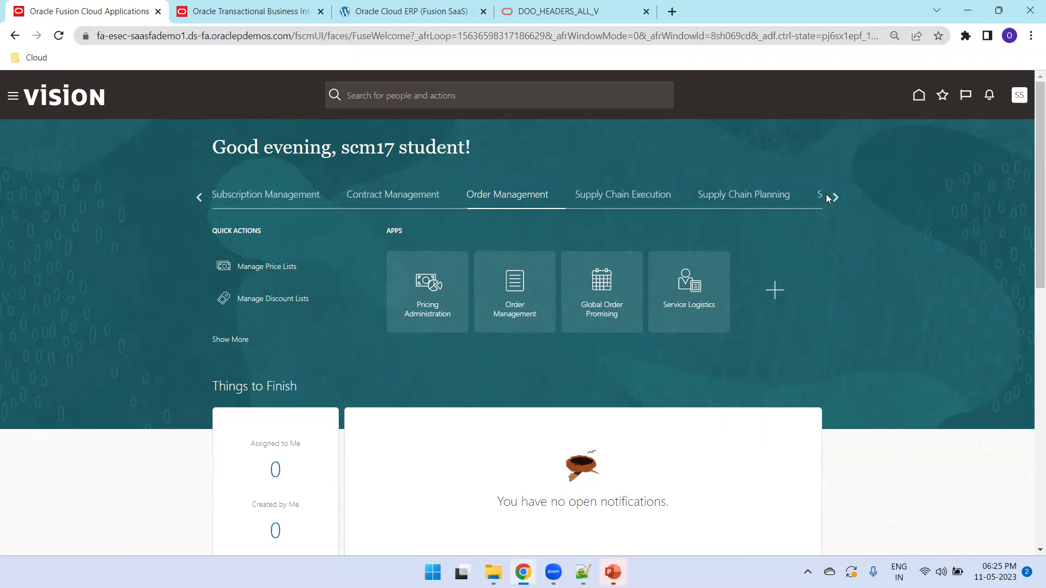
Step: Open Reports and Analytics from the Tools apps and browse the BI catalog
left_click(832, 197)
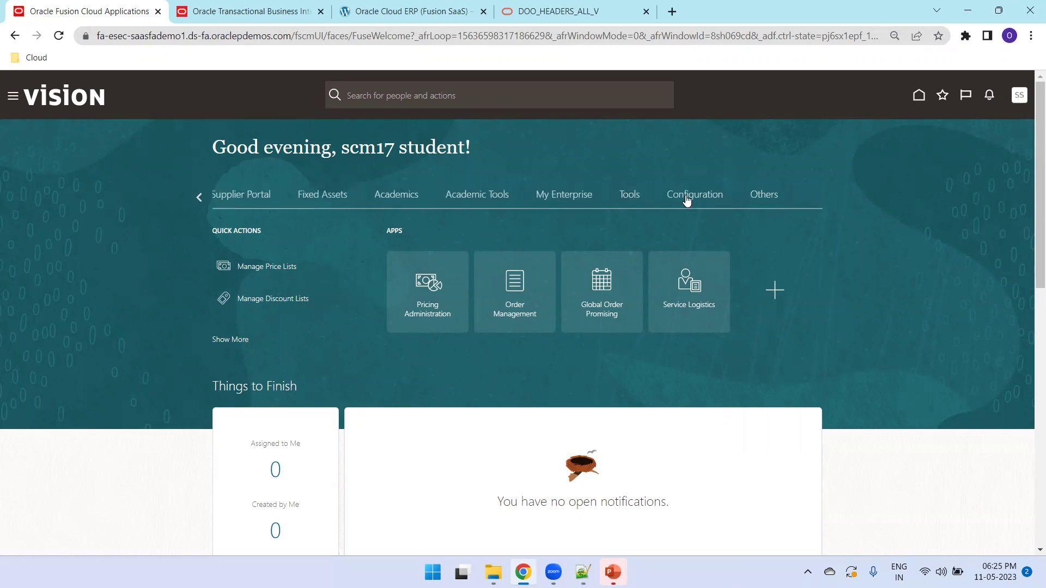
left_click(635, 197)
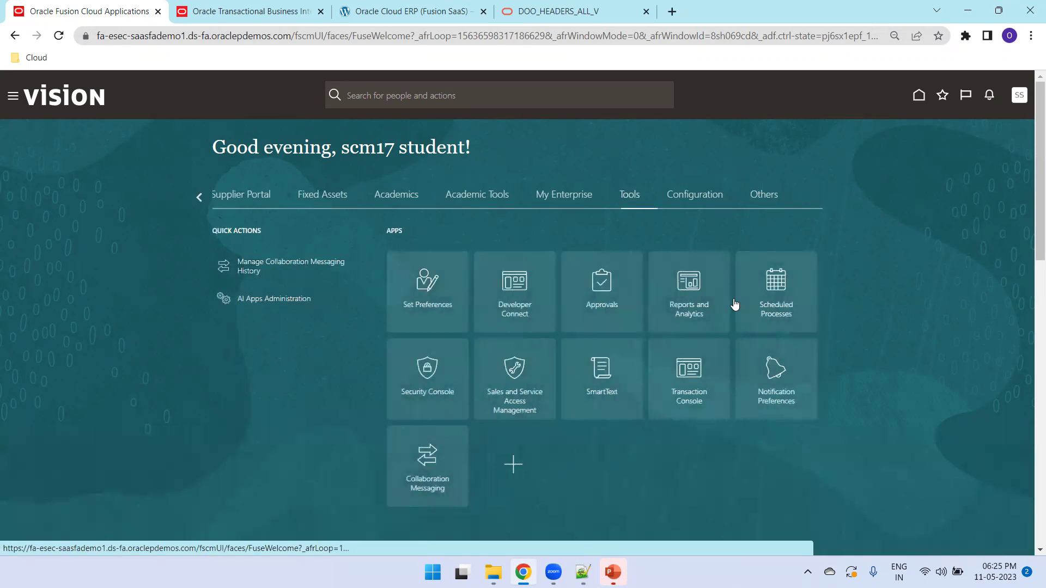
left_click(698, 292)
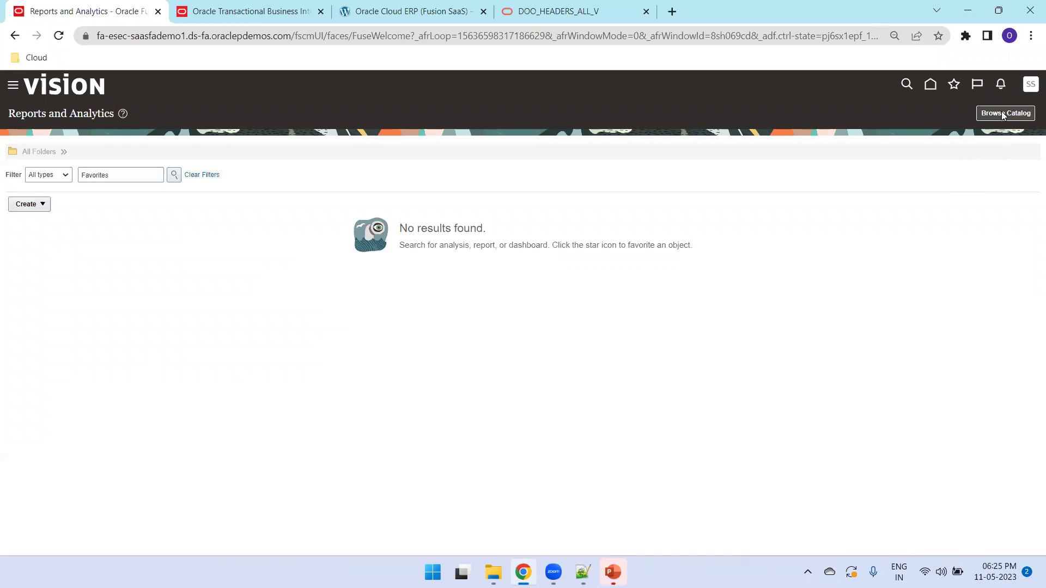
left_click(1003, 113)
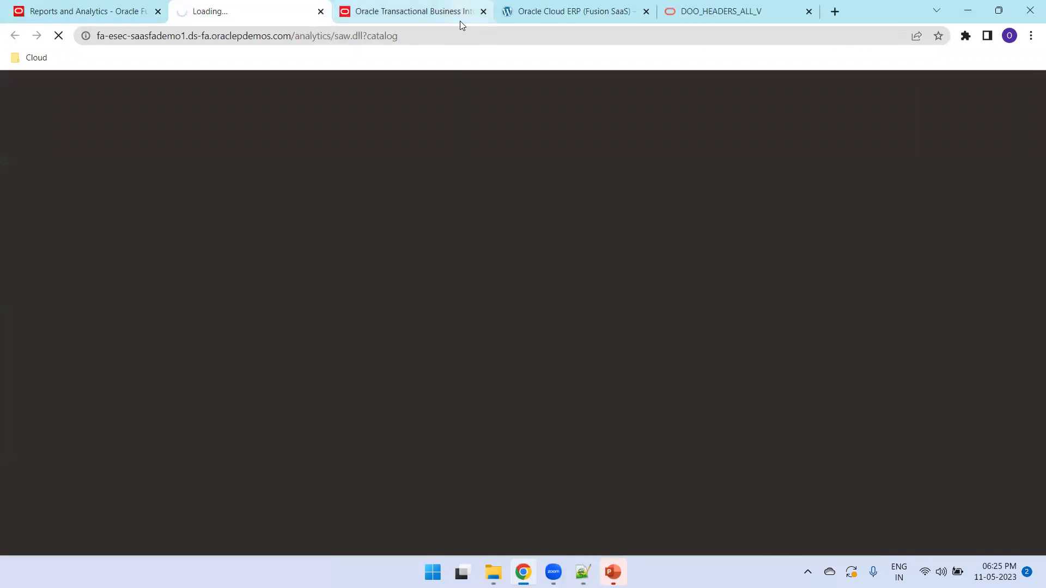
left_click(483, 11)
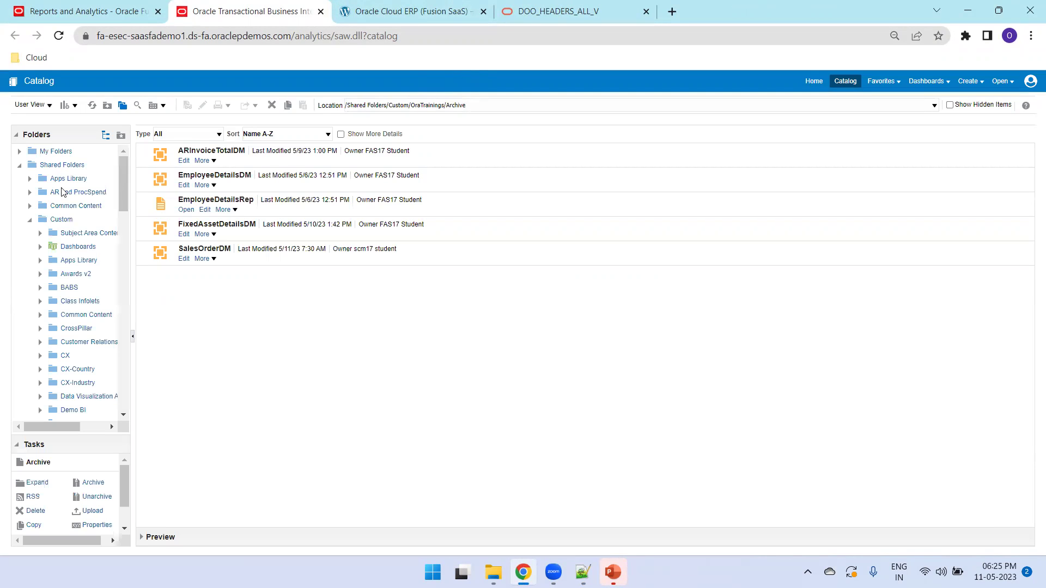
Step: Go to Shared Folders/Custom/OraTrainings and create a new data model there
scroll(81, 275, "down", 3)
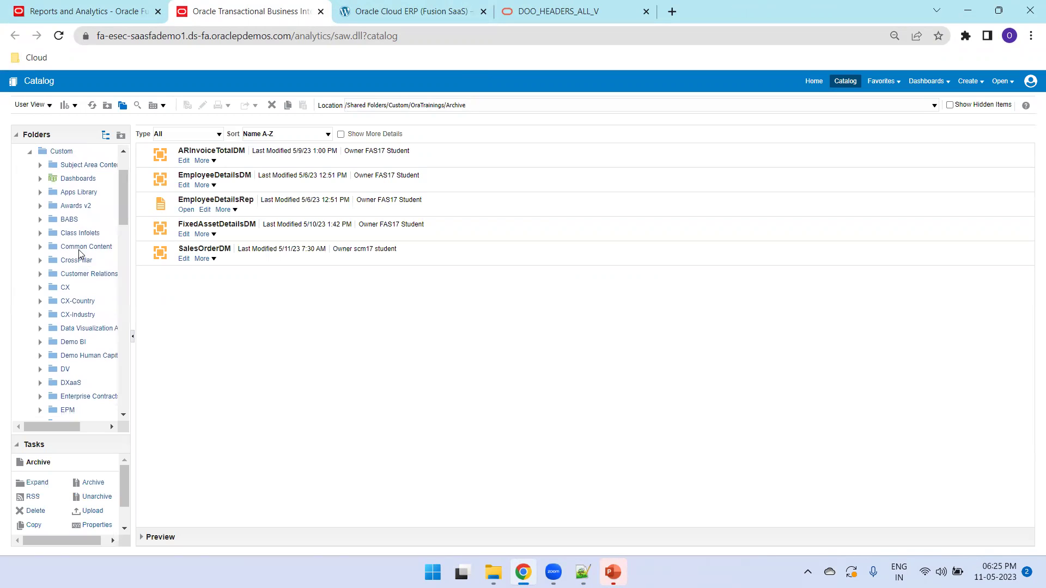
scroll(74, 272, "up", 3)
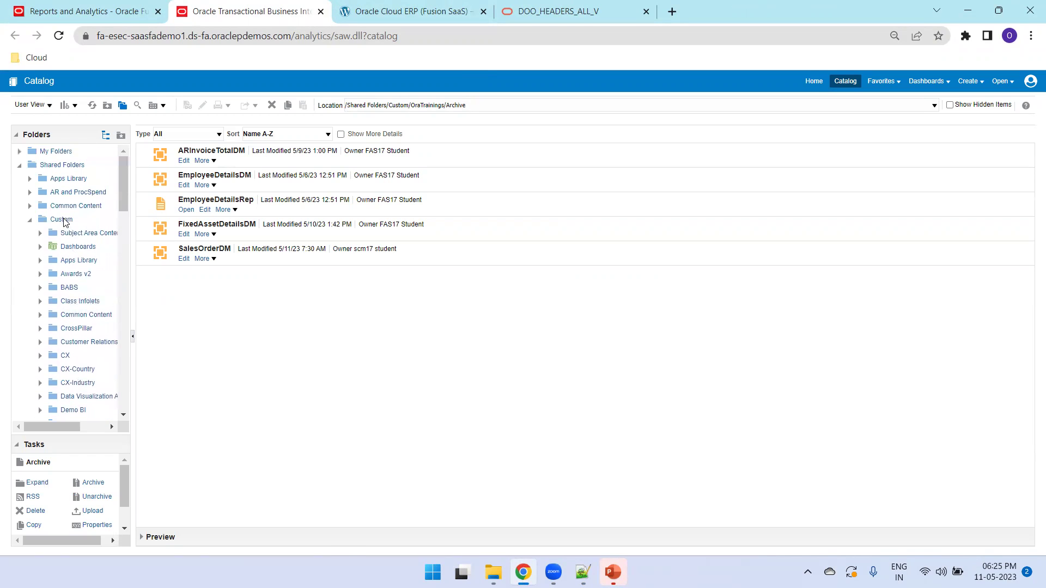
left_click(63, 219)
scroll(87, 375, "down", 10)
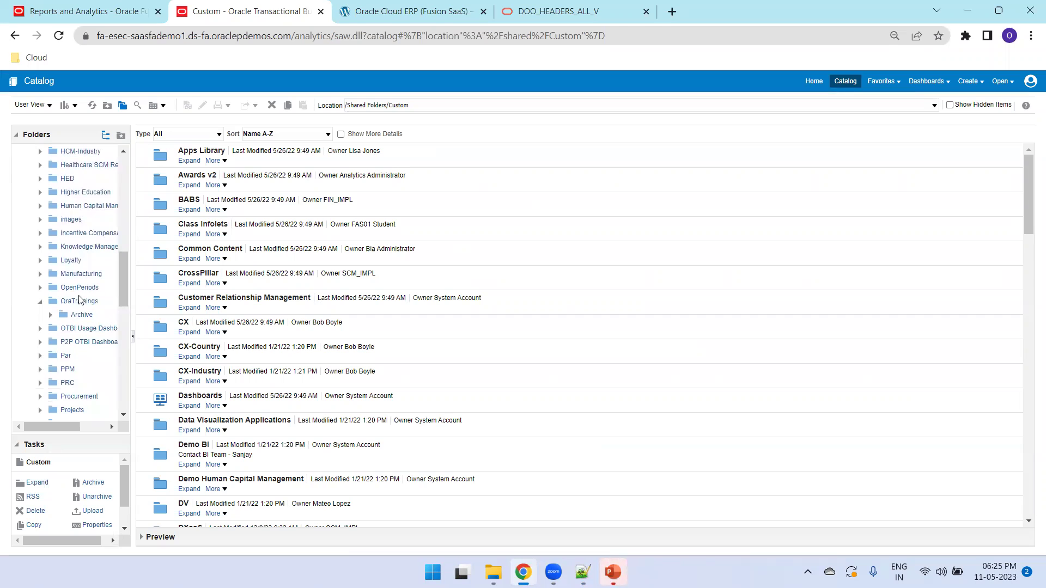
left_click(80, 301)
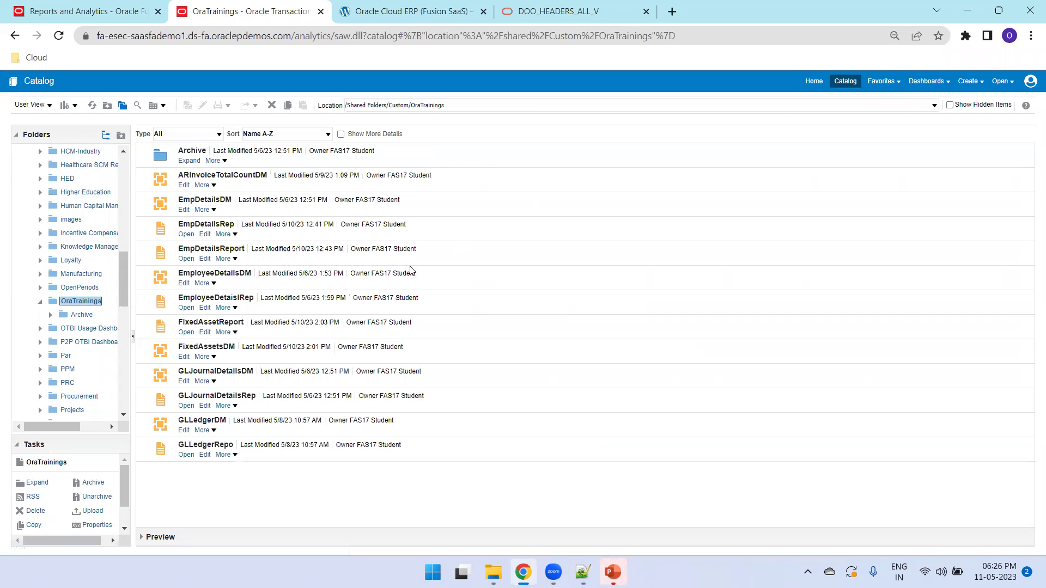
left_click(969, 81)
left_click(903, 276)
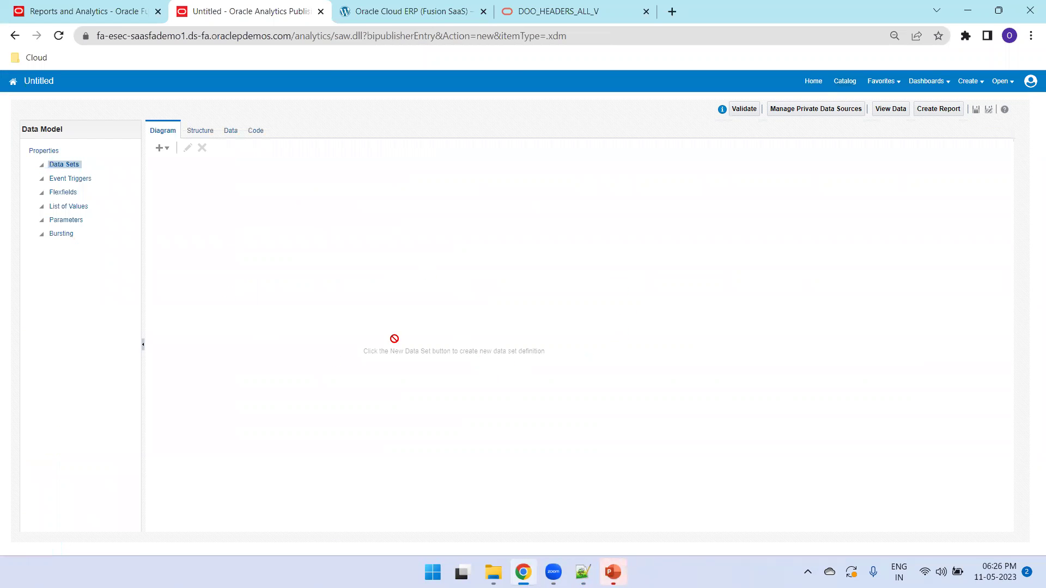
Step: In the save dialog, browse to /Shared Folders/Custom/OraTrainings
left_click(401, 243)
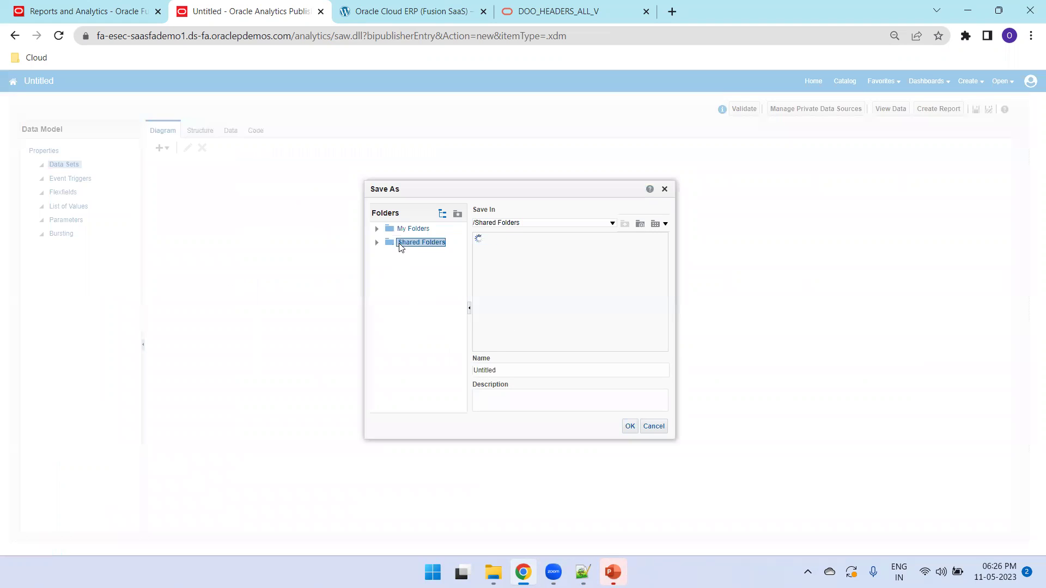
left_click(377, 243)
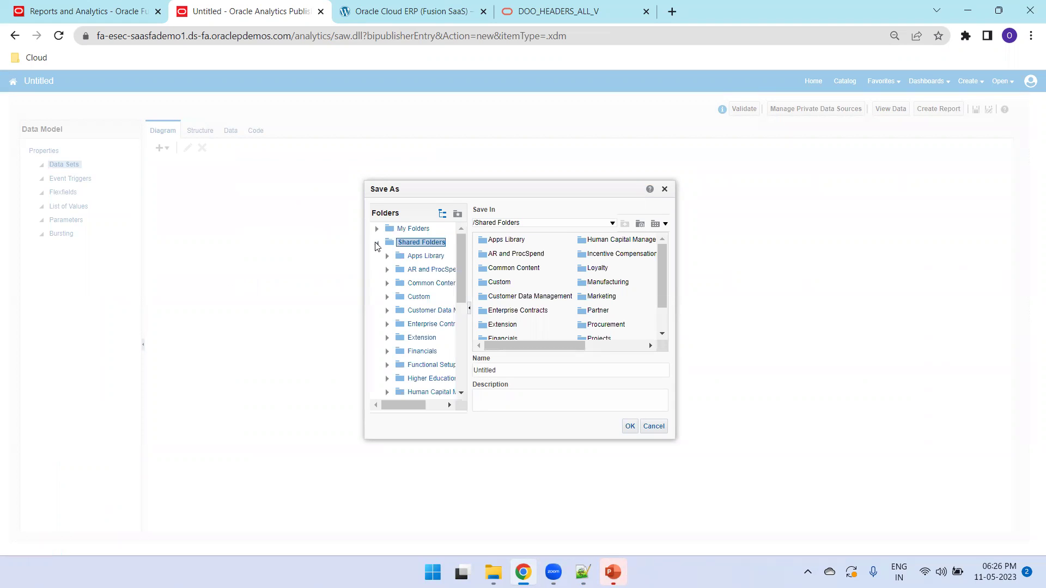
double_click(499, 282)
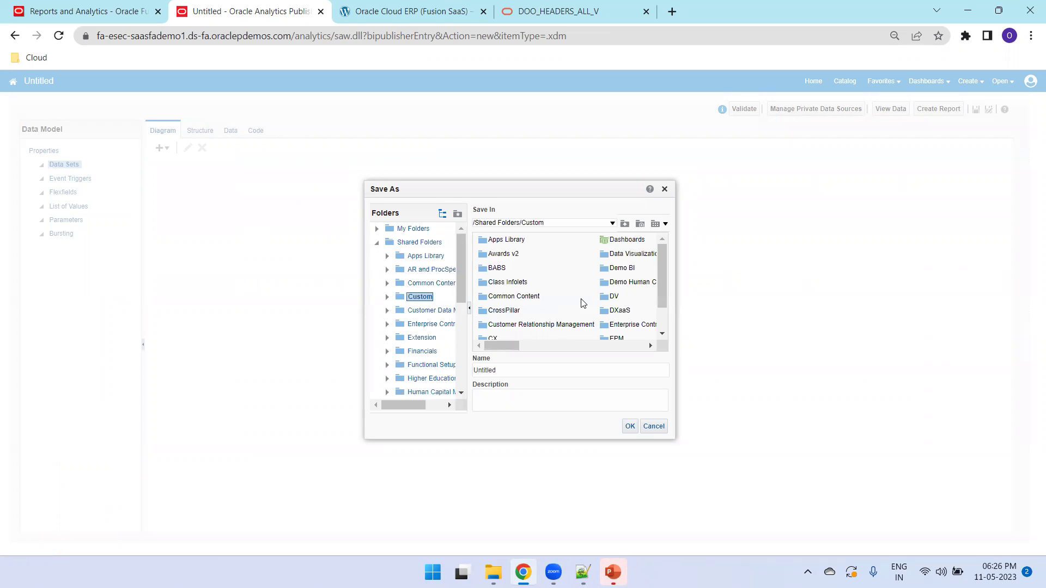
scroll(596, 315, "down", 3)
left_click(580, 346)
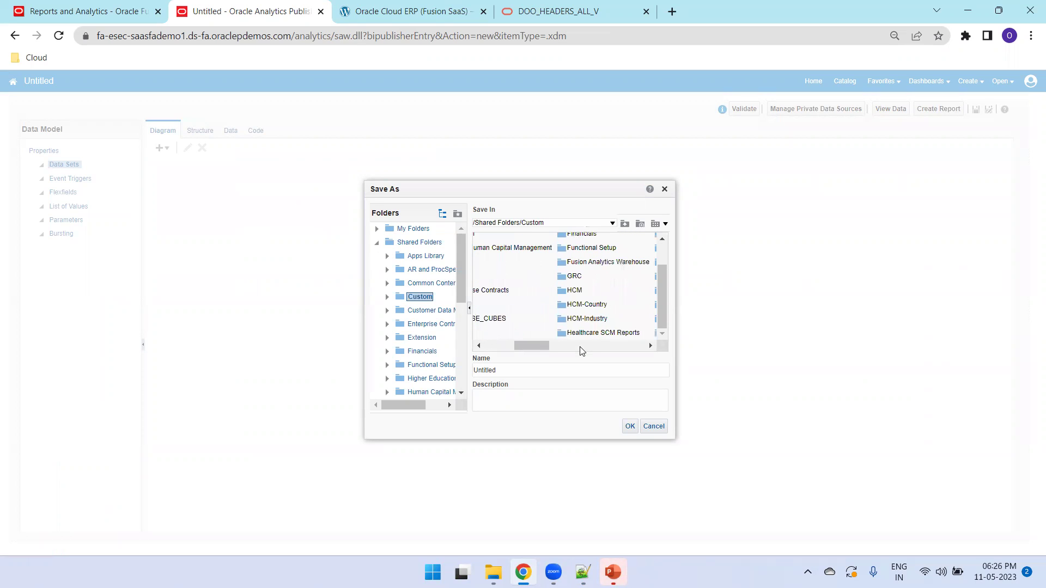
left_click_drag(546, 348, 567, 347)
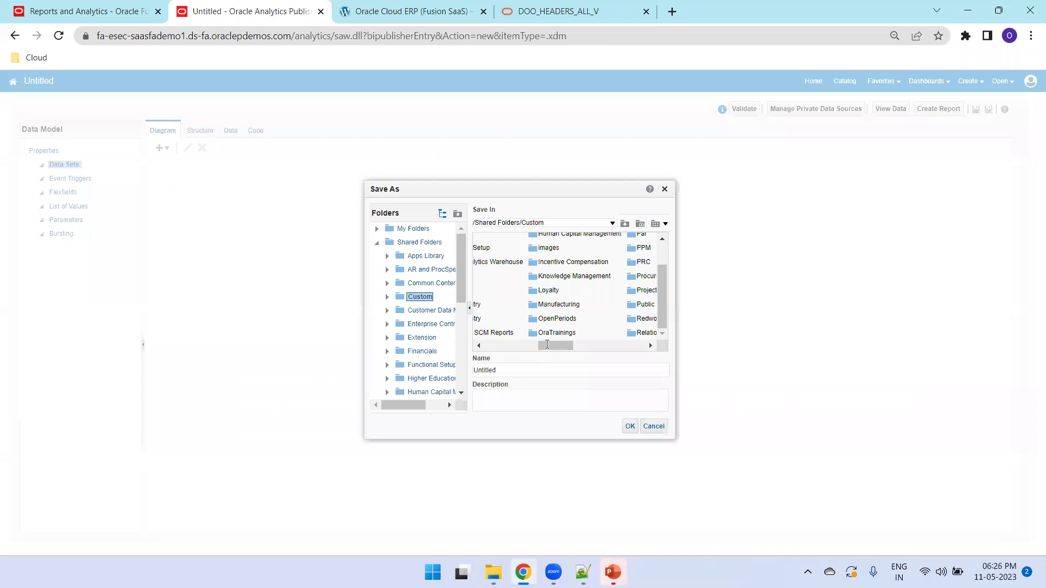
double_click(553, 333)
Step: Name the data model SalesOrderGroupDM and confirm the save
double_click(518, 370)
type("SalesOrderGroupDM")
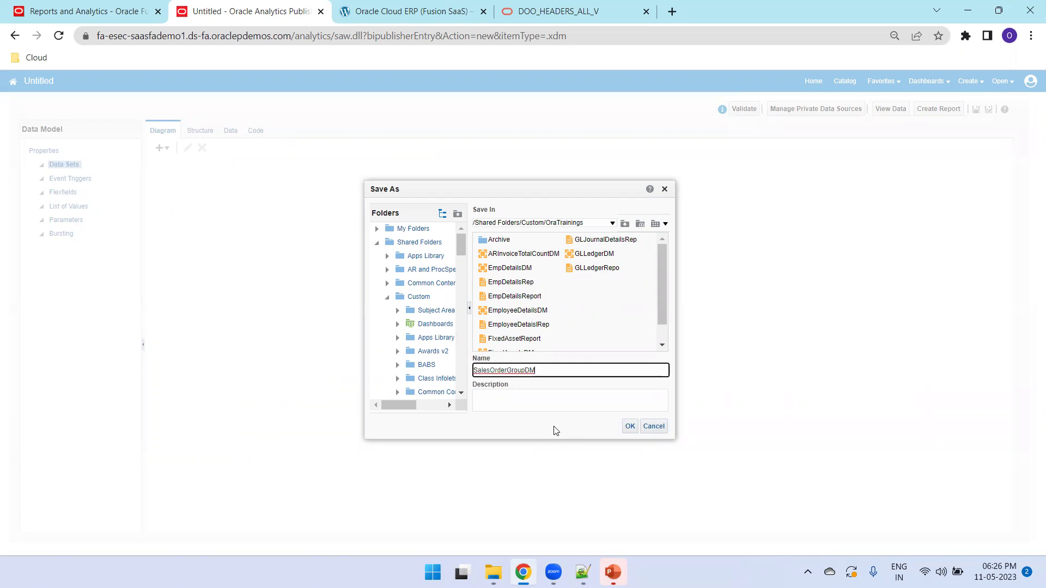
left_click(629, 426)
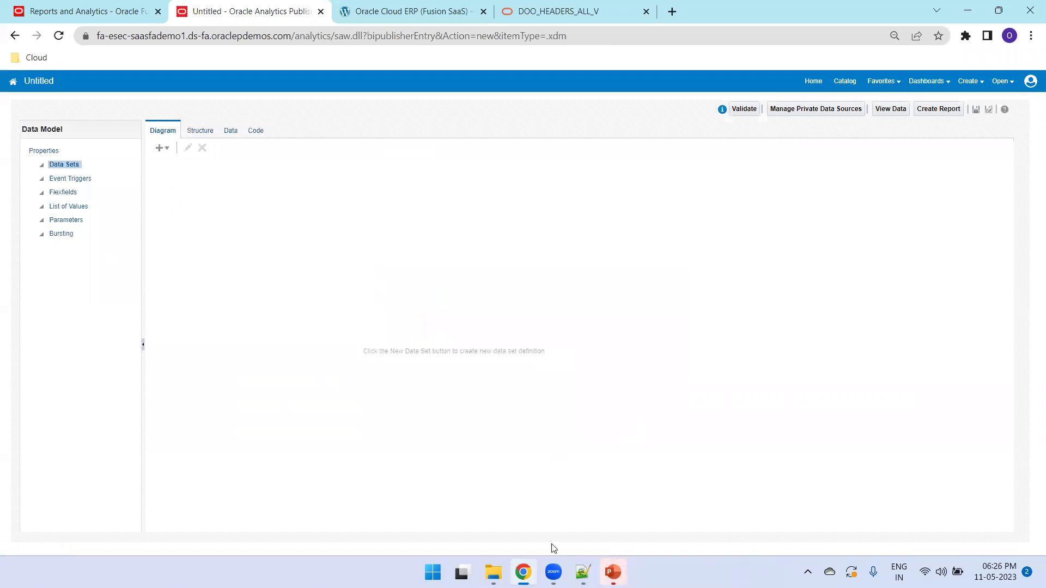
left_click(583, 572)
Step: Select and copy the entire query in SalesOrderQuery.sql, then return to the publisher
left_click(473, 325)
key("ctrl+a")
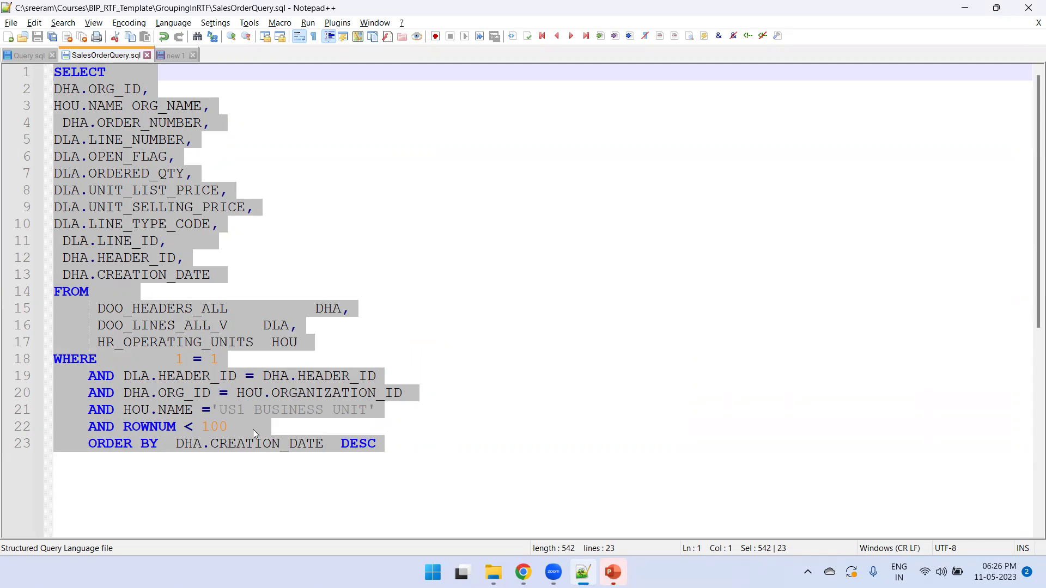
key("alt+Tab")
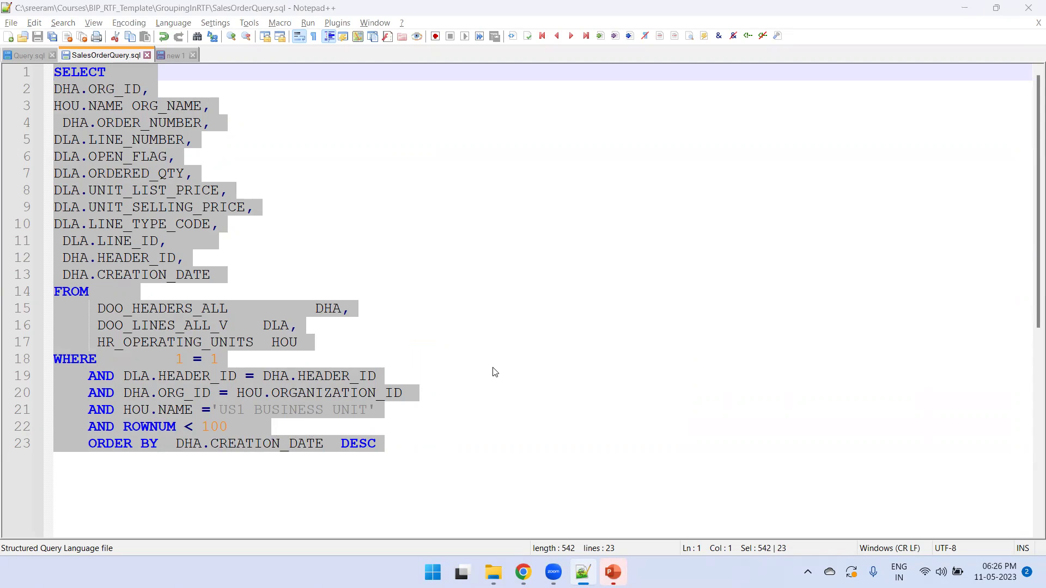
left_click(161, 148)
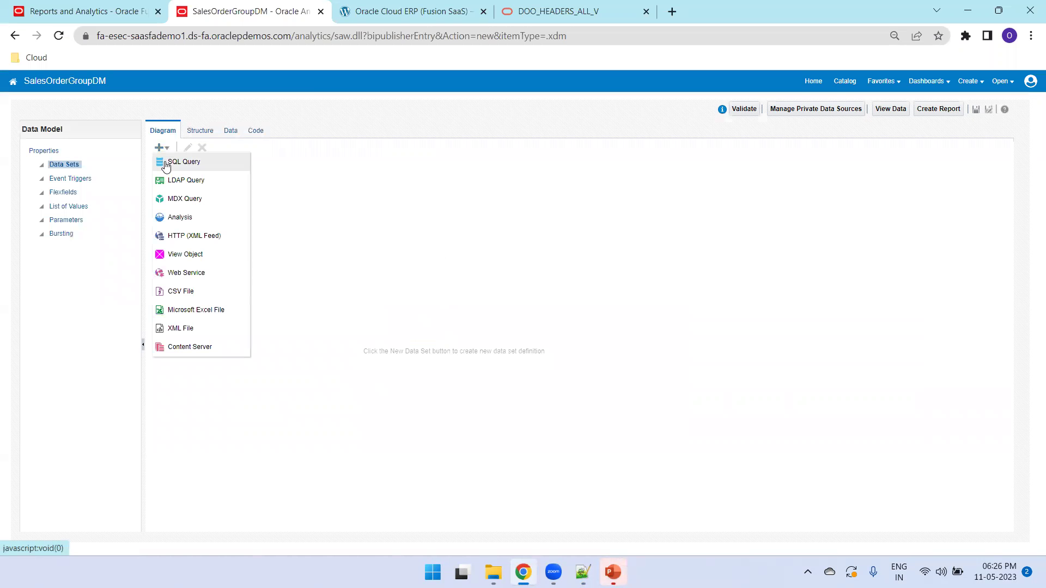
Step: Create SQL data set G_SALES_ORDER_DATA on ApplicationDB_FSCM using the pasted sales order query
left_click(166, 162)
left_click(458, 233)
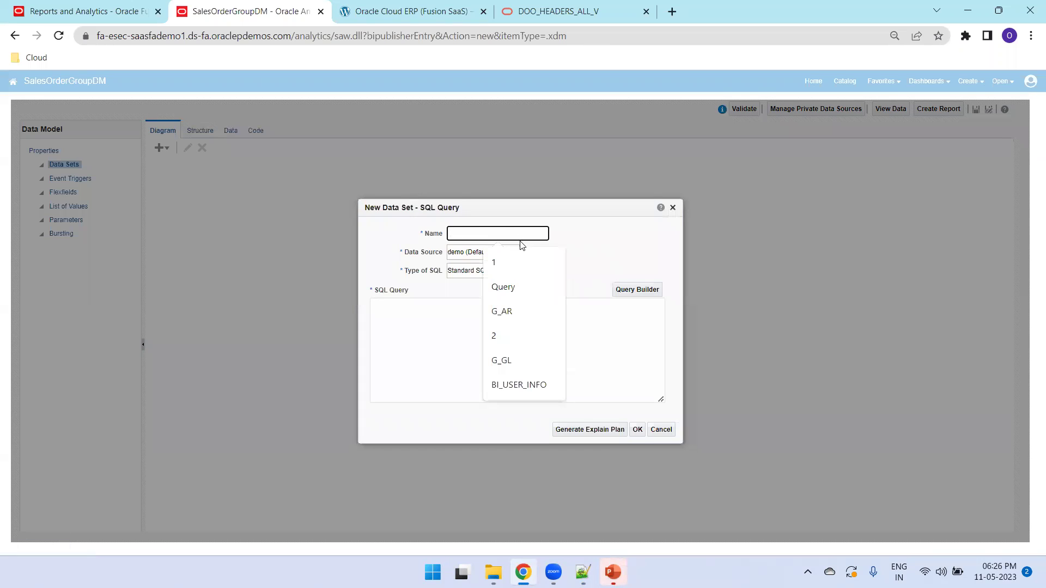
type("G_SALES_ORDER_")
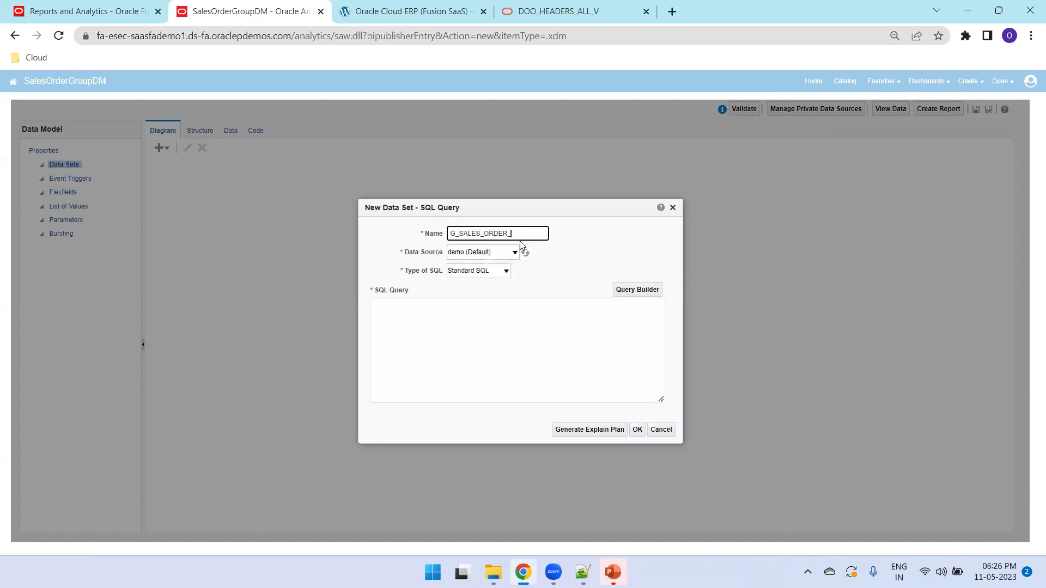
type("DATA")
left_click(515, 252)
key("a")
left_click(502, 324)
key("ctrl+v")
left_click(635, 432)
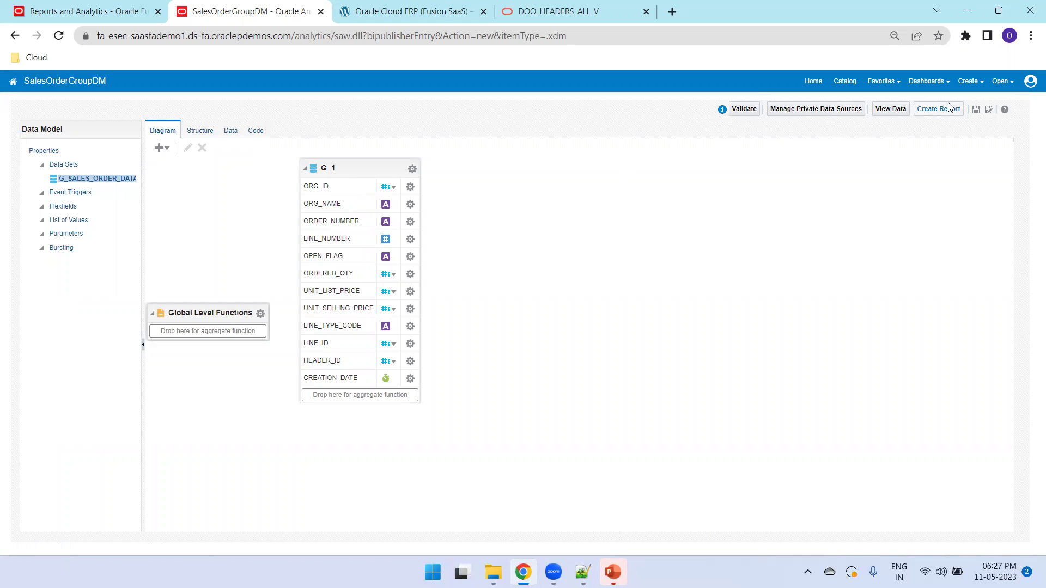
Step: Save the data model and preview its sample data in Table View
left_click(976, 109)
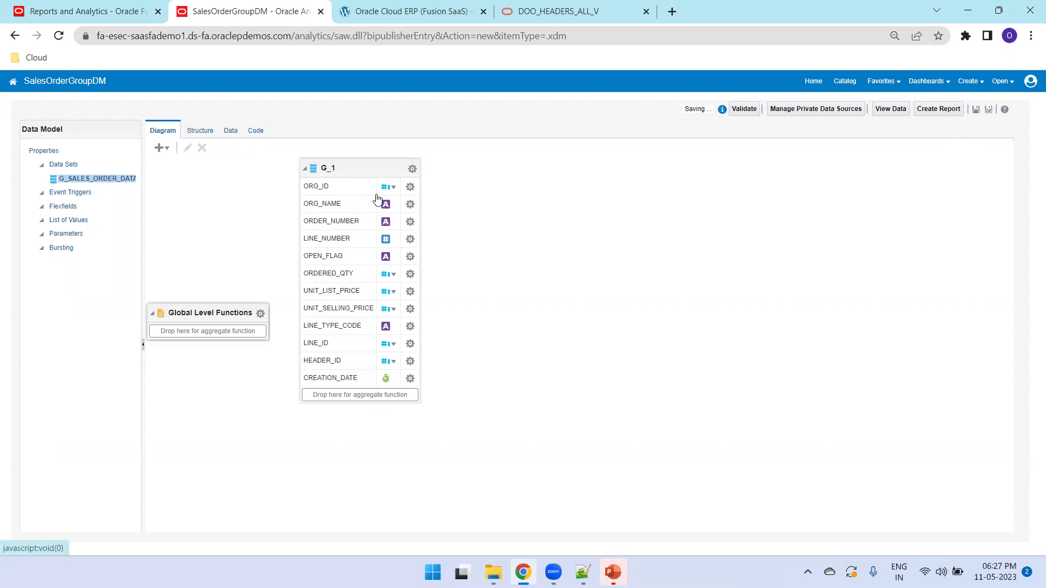
left_click(235, 132)
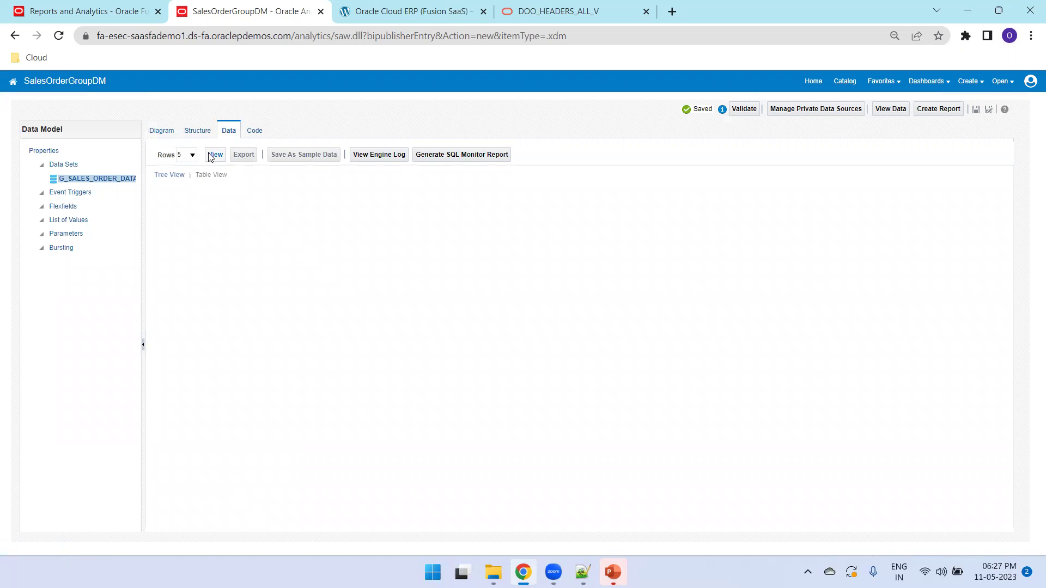
left_click(214, 155)
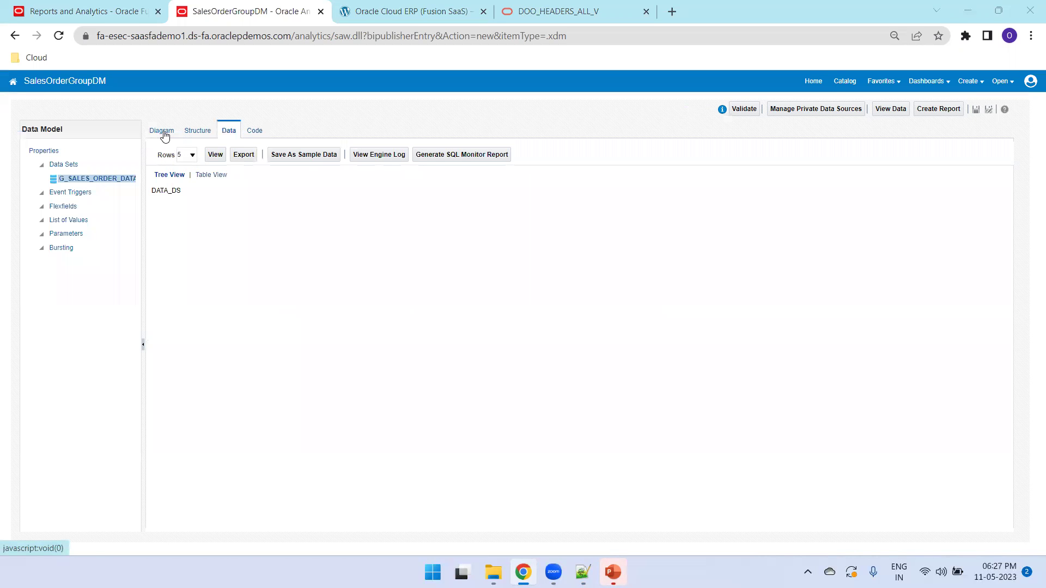
key("alt+Tab")
left_click(407, 349)
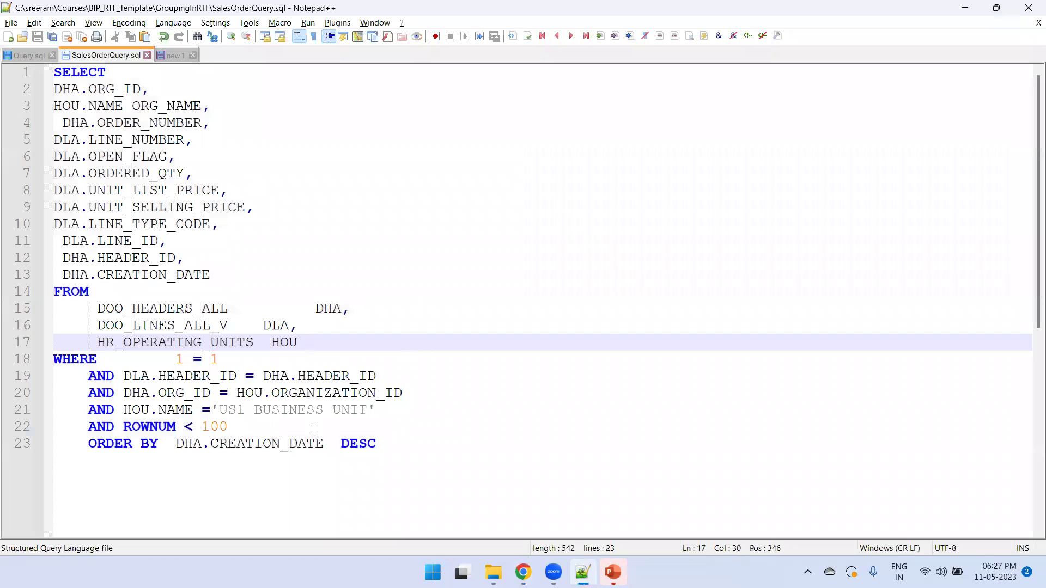
key("alt+Tab")
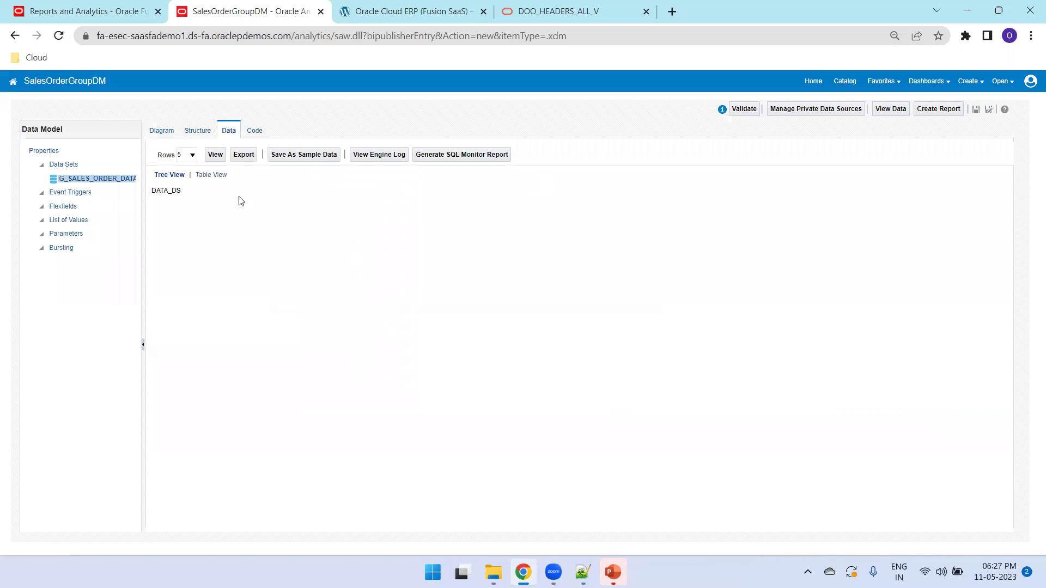
left_click(208, 156)
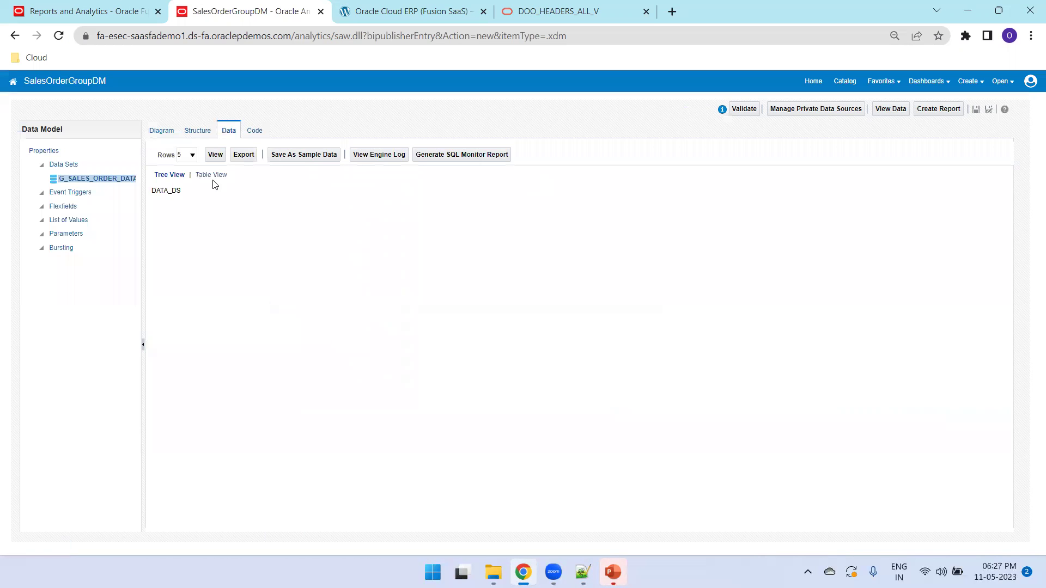
left_click(211, 175)
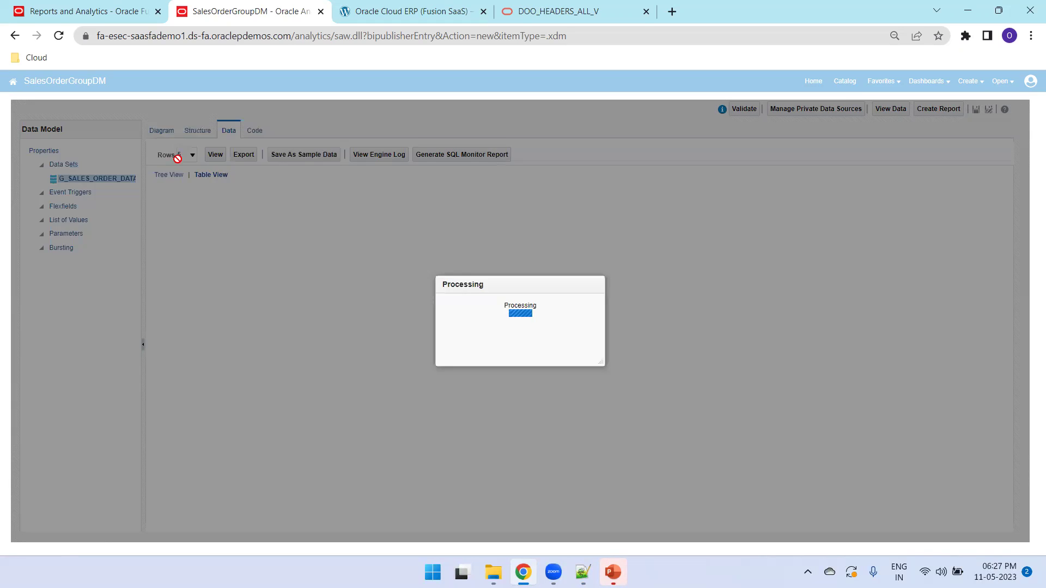
Step: Return to the Diagram tab and select group G_1 for editing
left_click(164, 131)
left_click(327, 168)
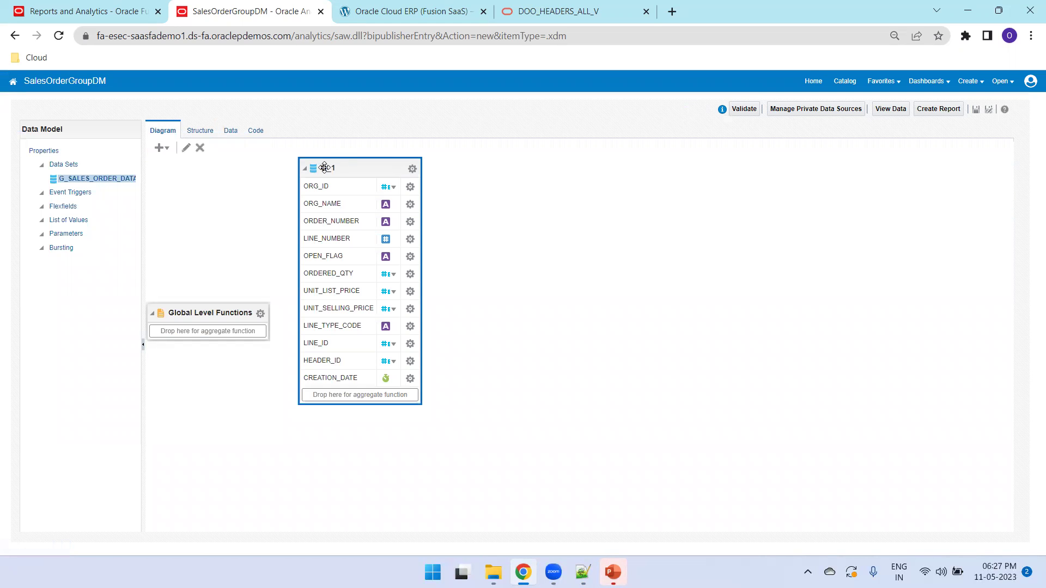
left_click(186, 148)
Step: Comment out the HOU.NAME filter on line 21 with --, indent, save and copy the query
scroll(650, 354, "down", 2)
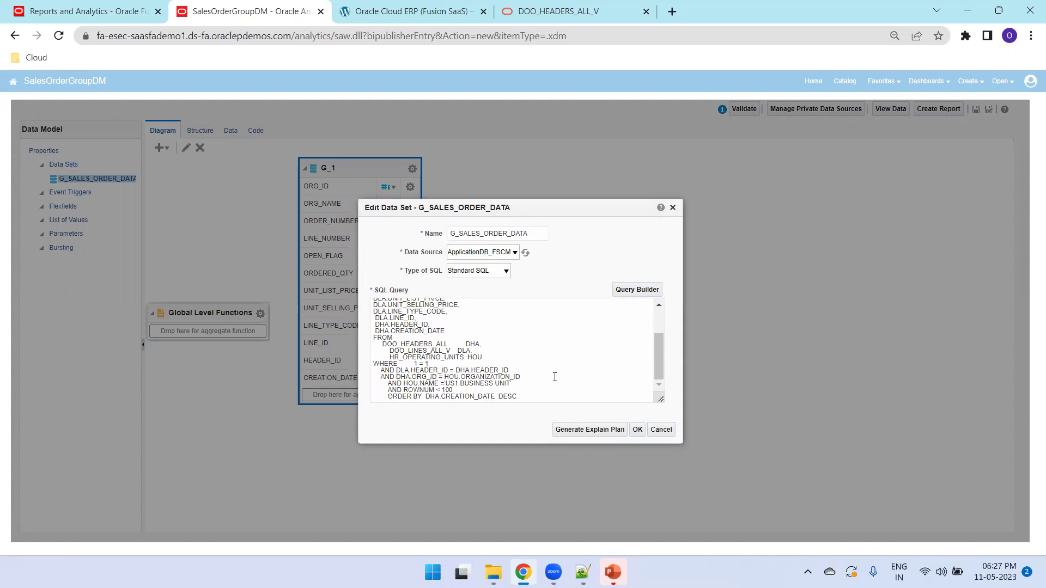
key("alt+Tab")
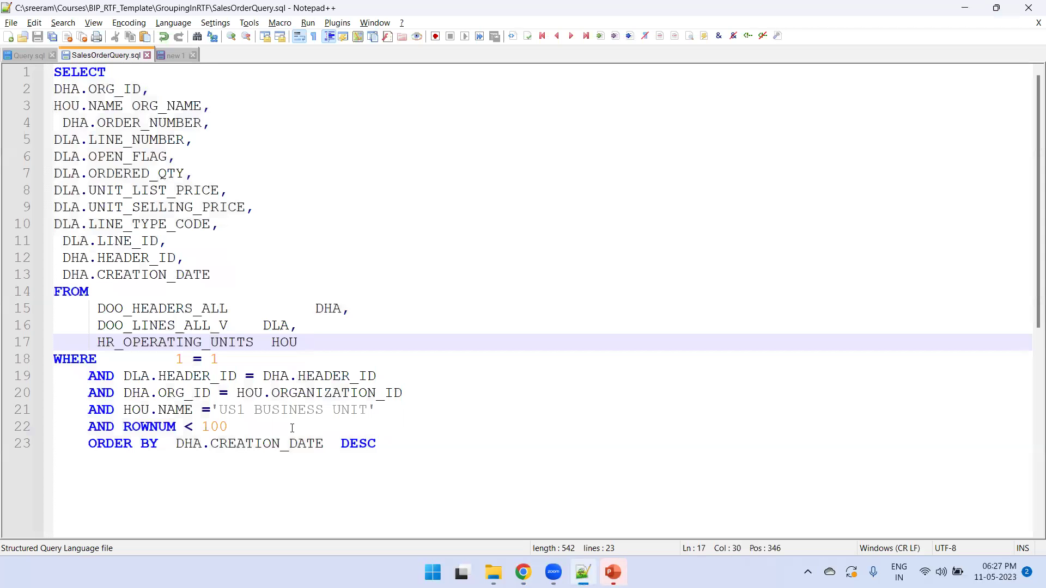
scroll(292, 428, "down", 2)
left_click(73, 345)
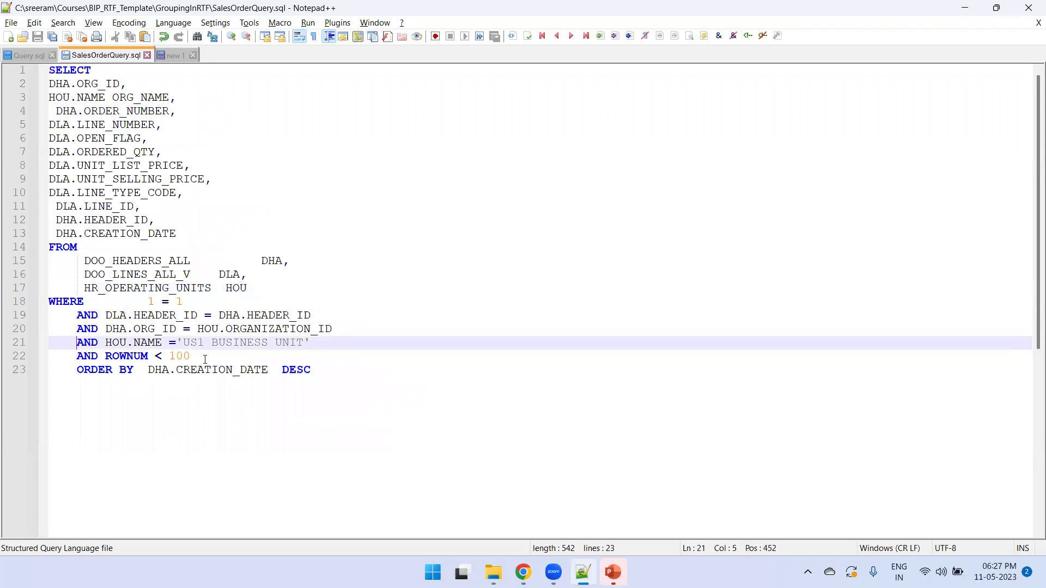
type("--")
key("ctrl+s")
key("ctrl+a")
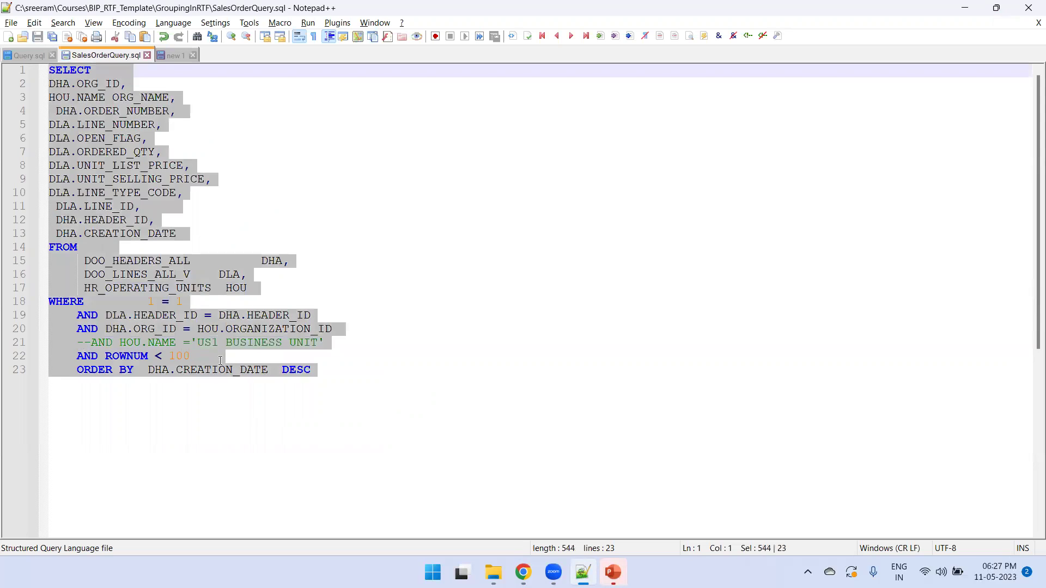
key("Tab")
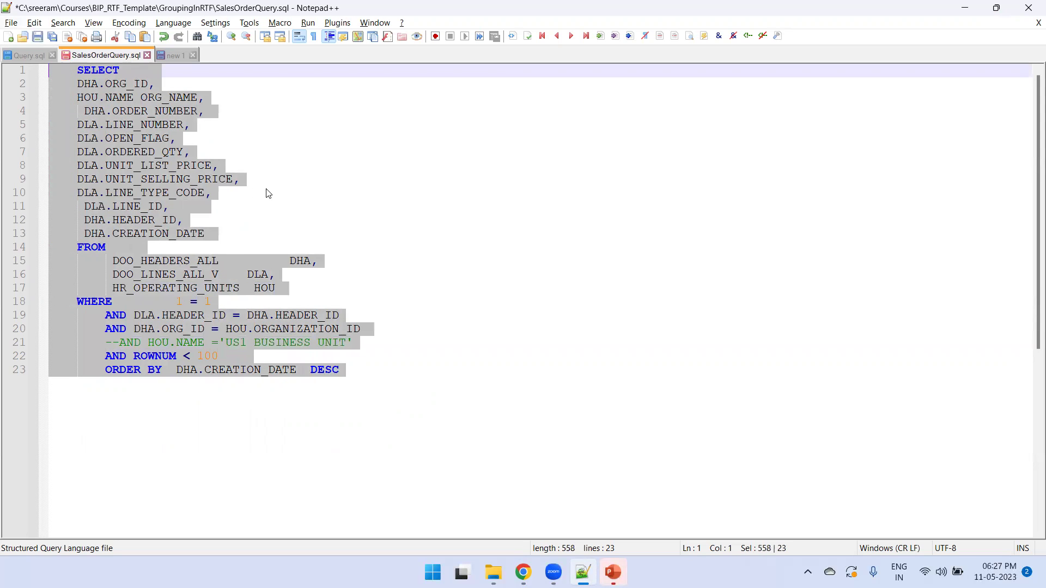
key("ctrl+s")
key("ctrl+c")
Step: Replace the data set's SQL with the edited query and confirm
key("alt+Tab")
key("ctrl+a")
key("ctrl+v")
left_click(638, 429)
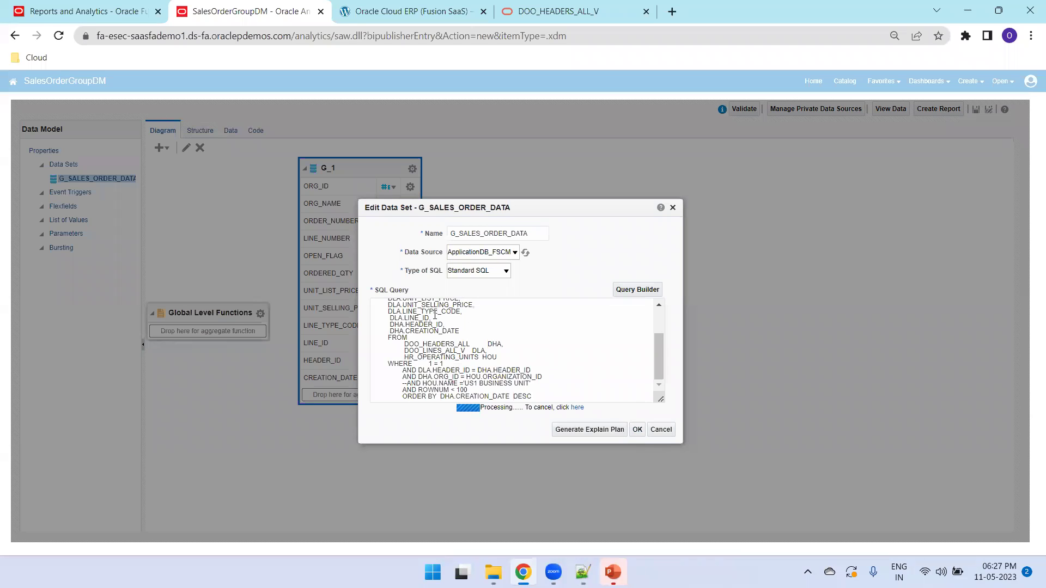
Step: Run the data preview in Table View, showing UK and US1 Business Unit rows
left_click(231, 130)
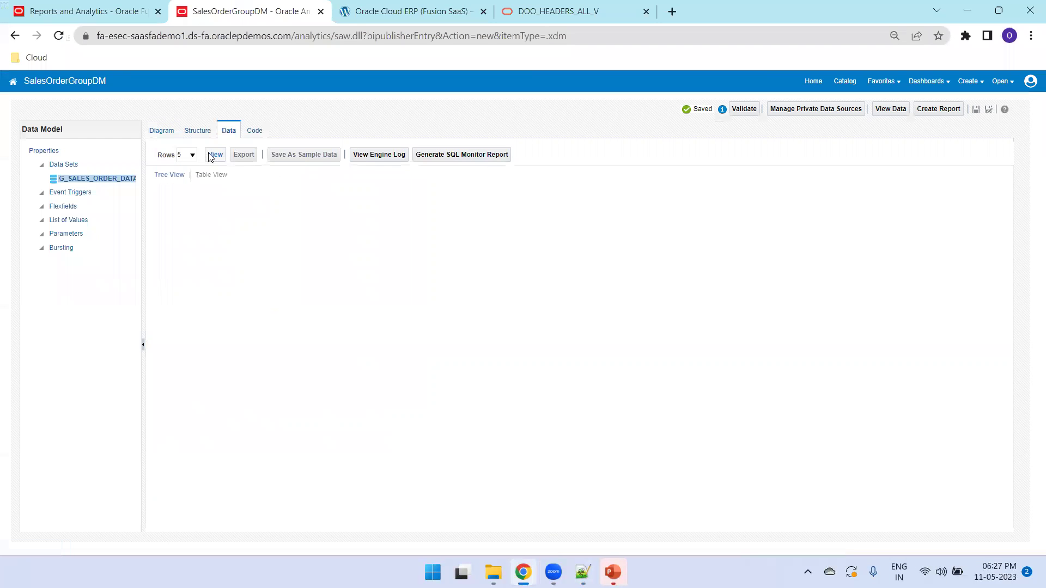
left_click(215, 154)
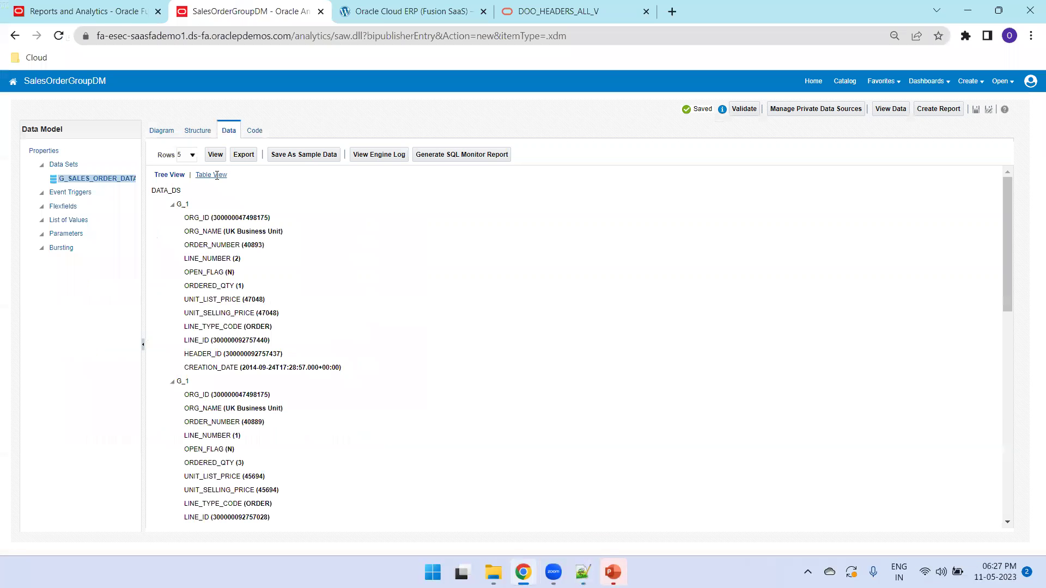
left_click(211, 175)
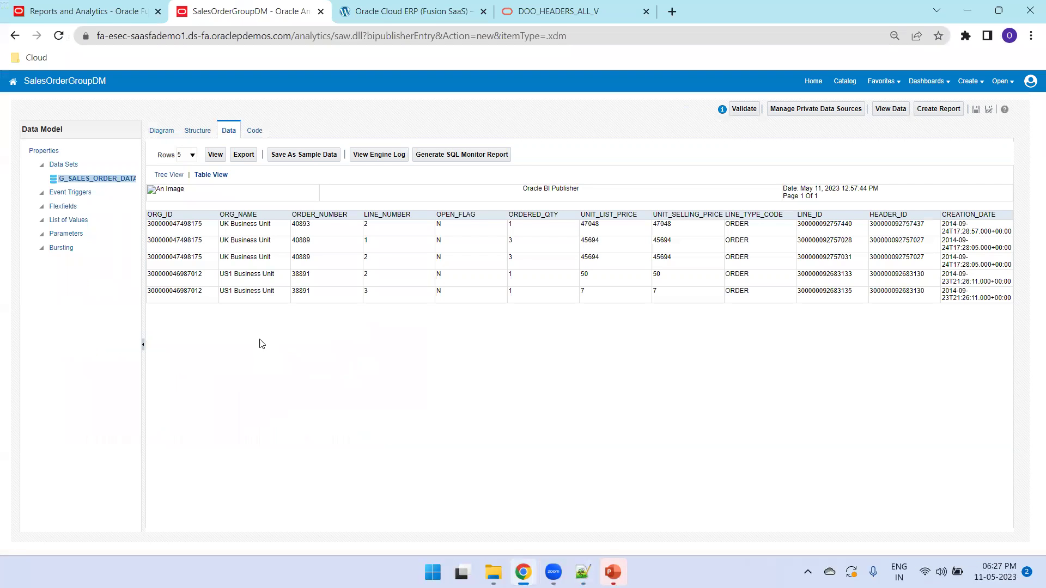
Step: Copy 'US1 Business Unit' from the preview and paste it over the uppercase value
key("alt+Tab")
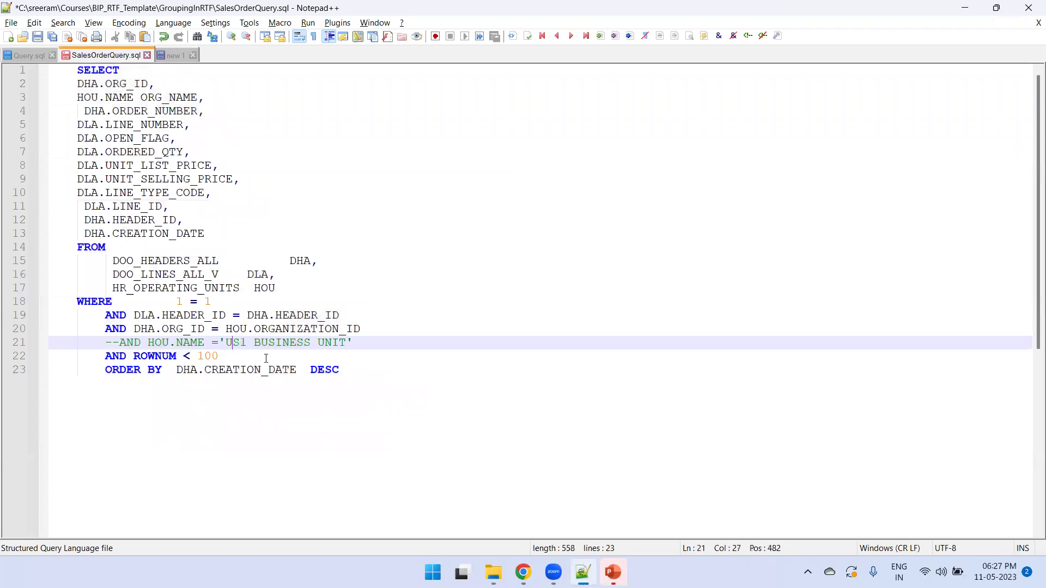
key("alt+Tab")
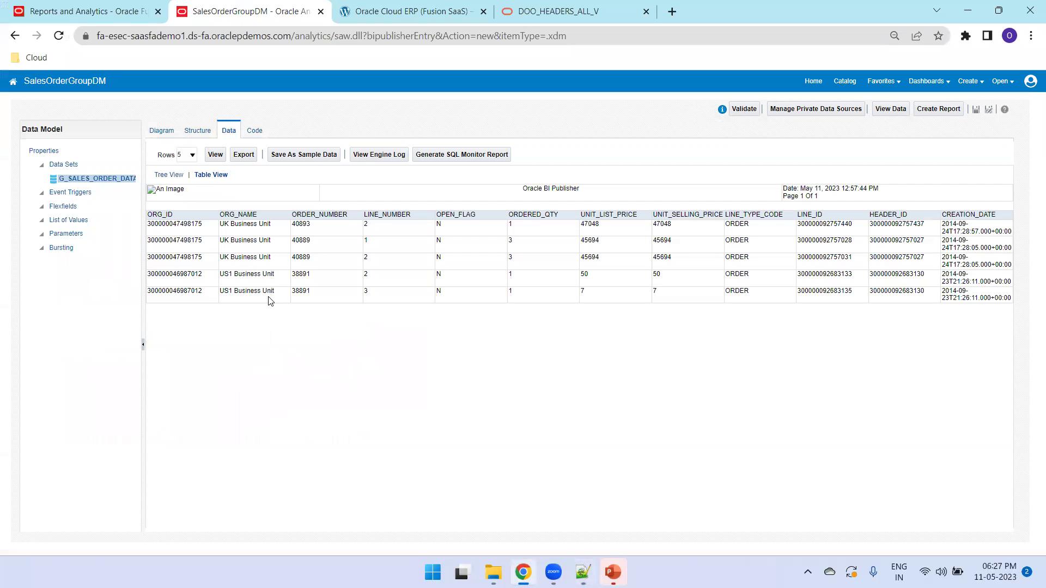
left_click_drag(244, 294, 220, 293)
key("alt+Tab")
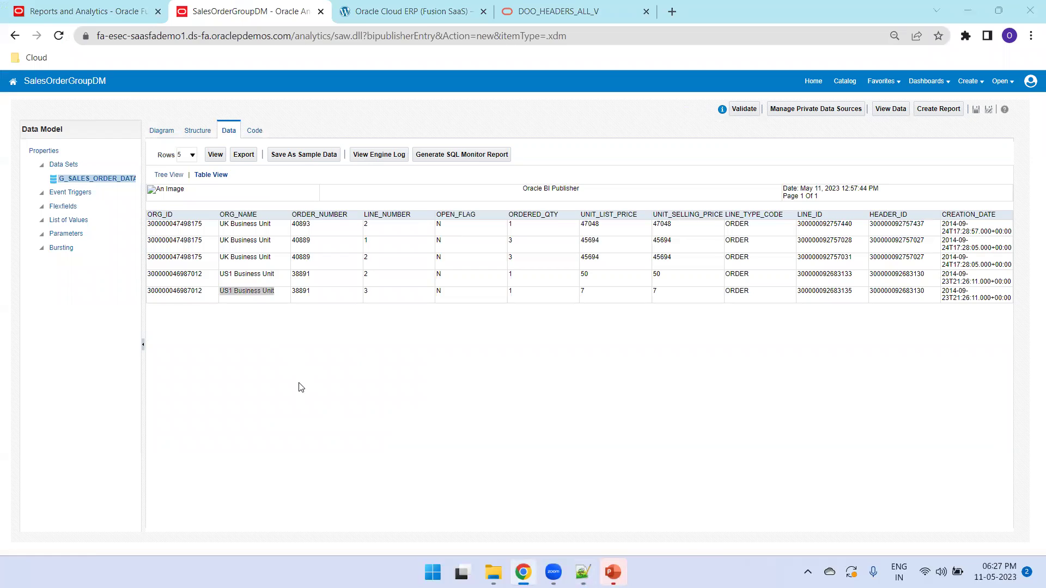
left_click(227, 342)
left_click(346, 342, "shift")
key("ctrl+v")
Step: Remove the -- prefix, rejoin line 21, save the file and select the whole query
left_click(122, 343)
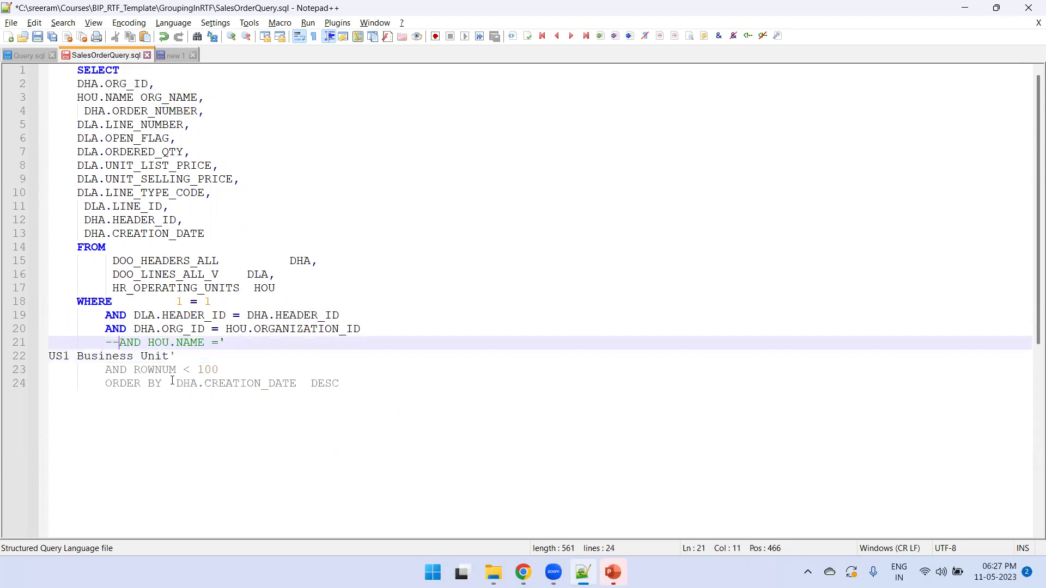
key("BackSpace")
key("BackSpace")
left_click(227, 345)
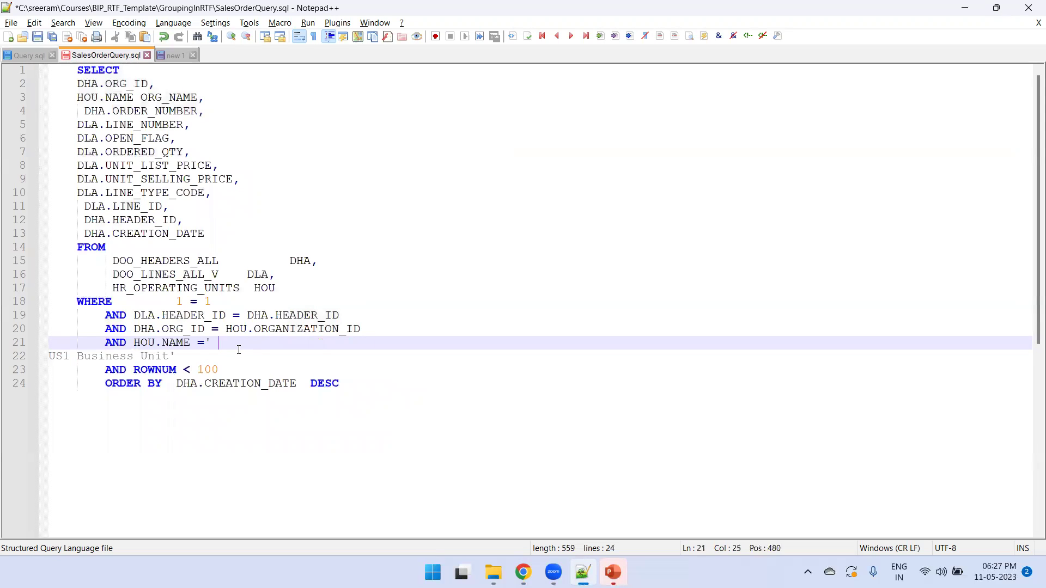
key("Delete")
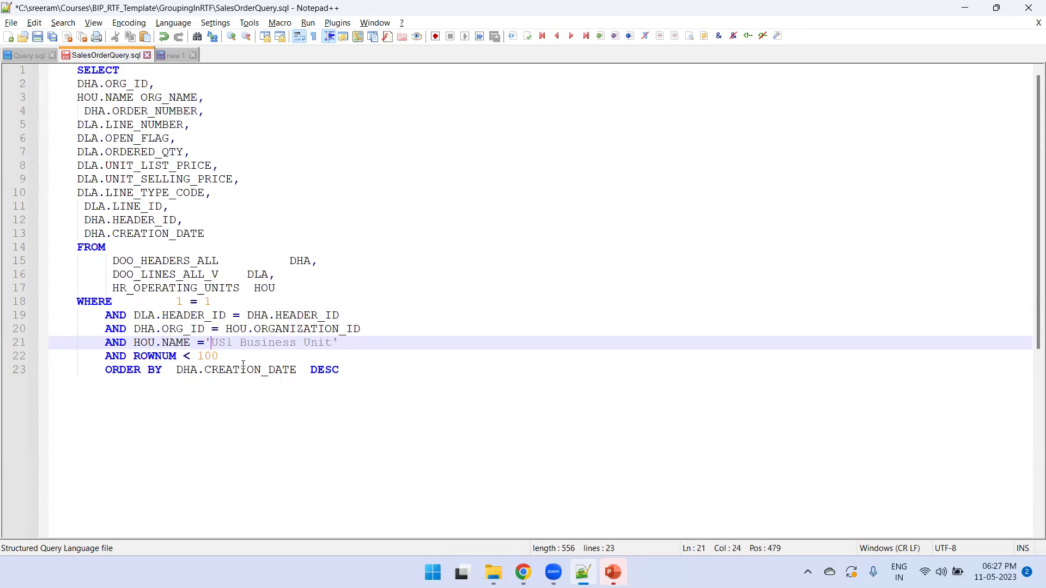
key("ctrl+s")
key("ctrl+a")
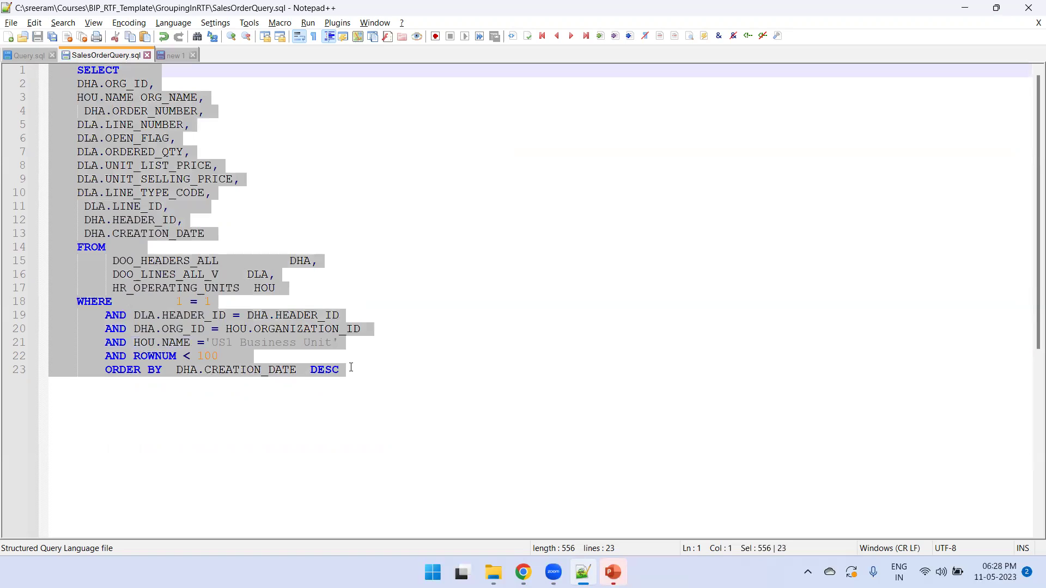
key("alt+Tab")
Step: Replace G_SALES_ORDER_DATA's SQL with the corrected US1 Business Unit query
left_click(163, 130)
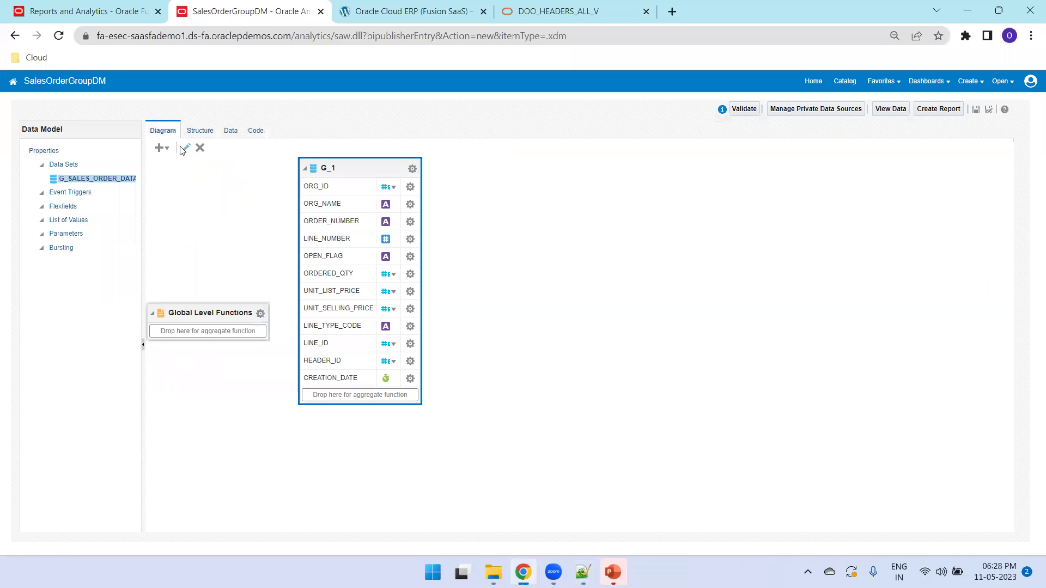
left_click(186, 148)
left_click(422, 311)
key("ctrl+a")
key("ctrl+v")
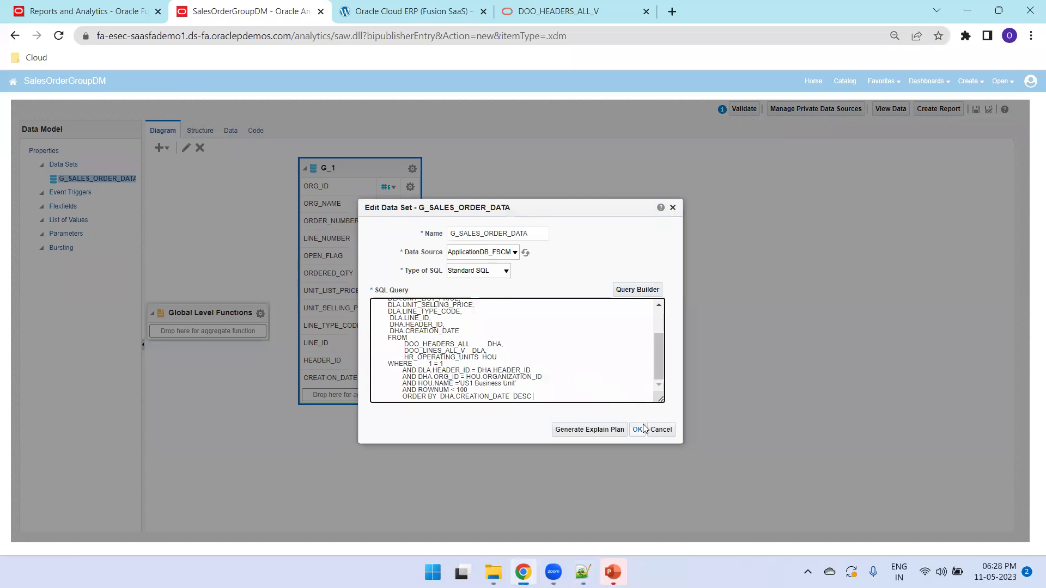
left_click(638, 430)
Step: Preview 50 rows of data in Table View
left_click(230, 131)
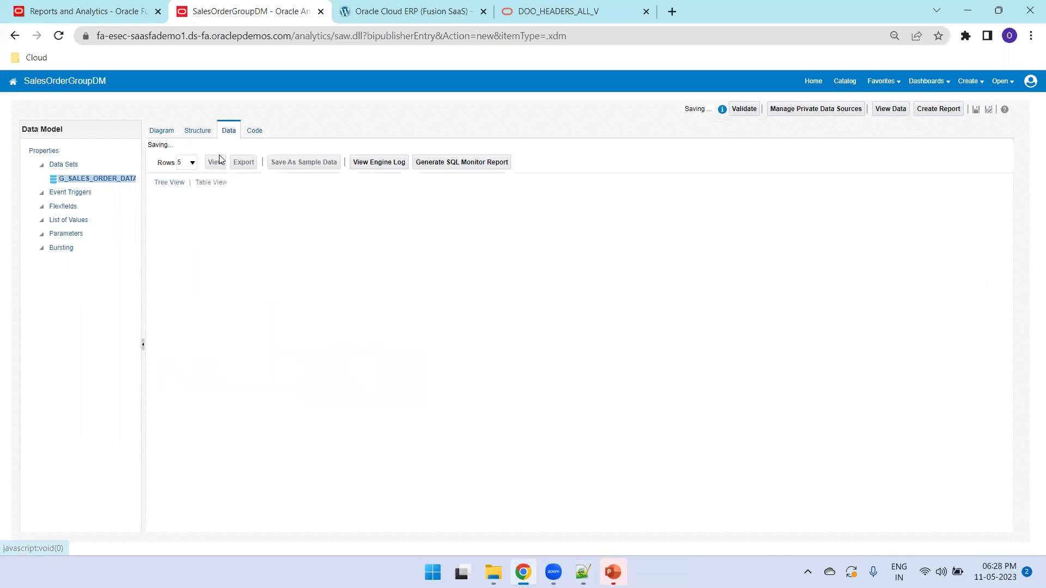
left_click(192, 156)
left_click(185, 184)
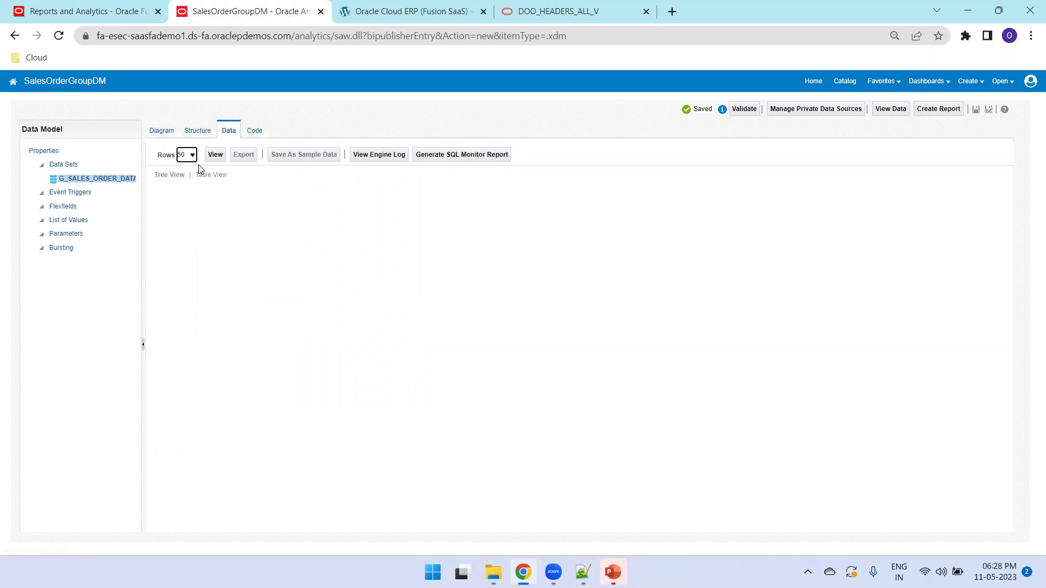
left_click(209, 157)
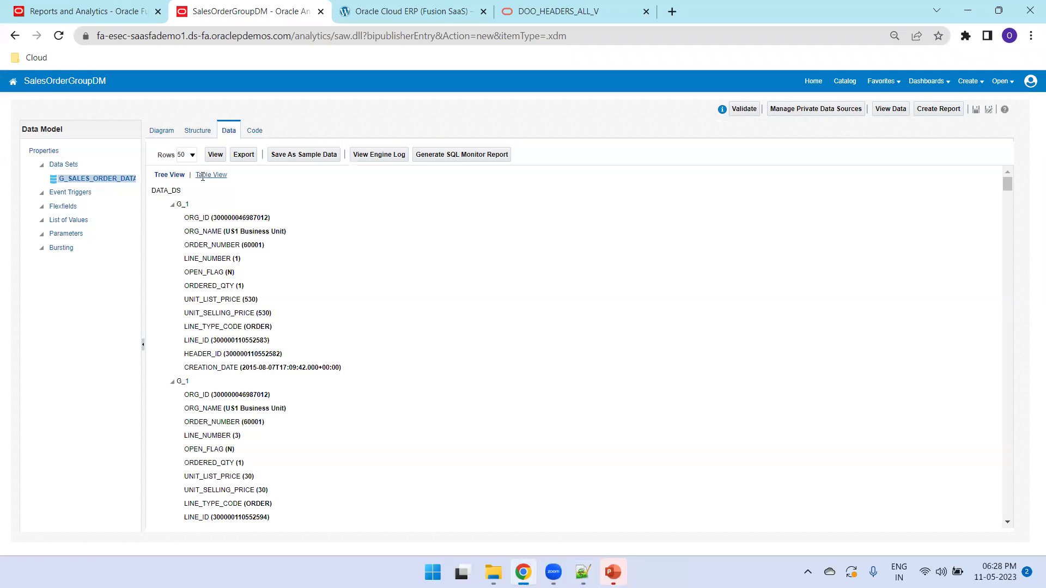
left_click(202, 175)
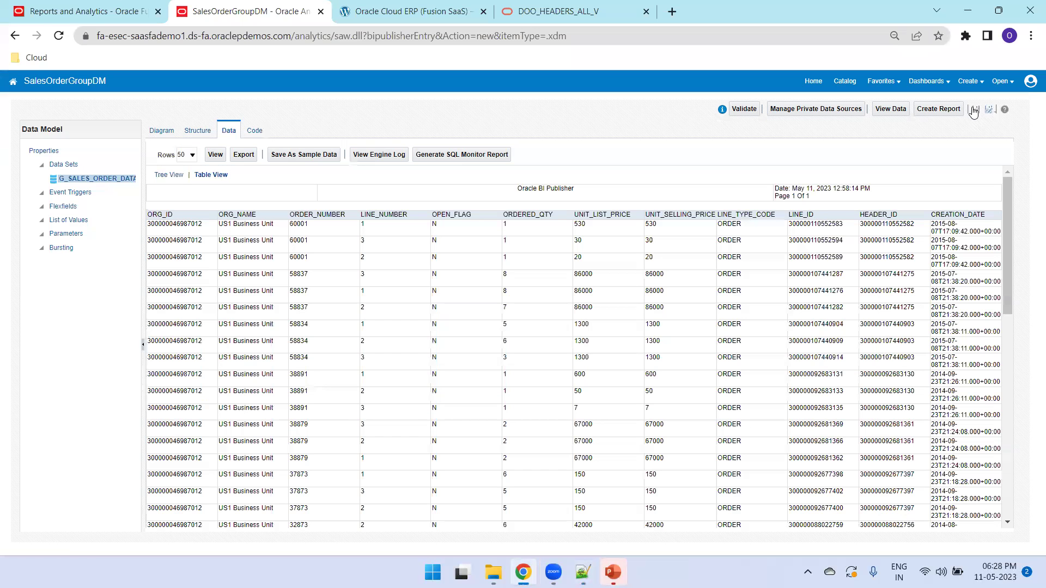
Step: Save the data model and export the sample data as SalesOrderGroupDM.xml
left_click(973, 111)
scroll(460, 389, "down", 4)
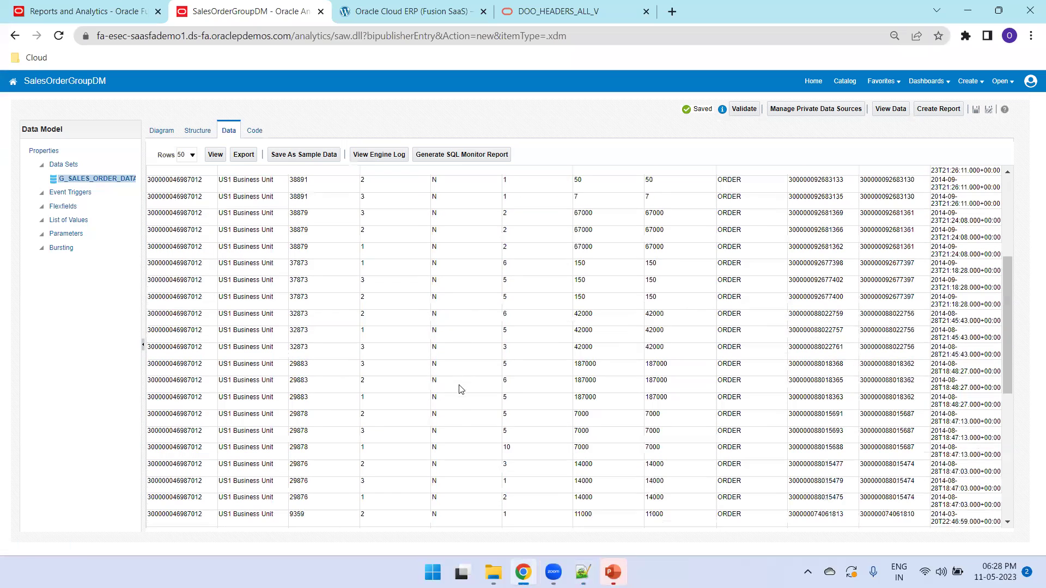
scroll(459, 409, "up", 5)
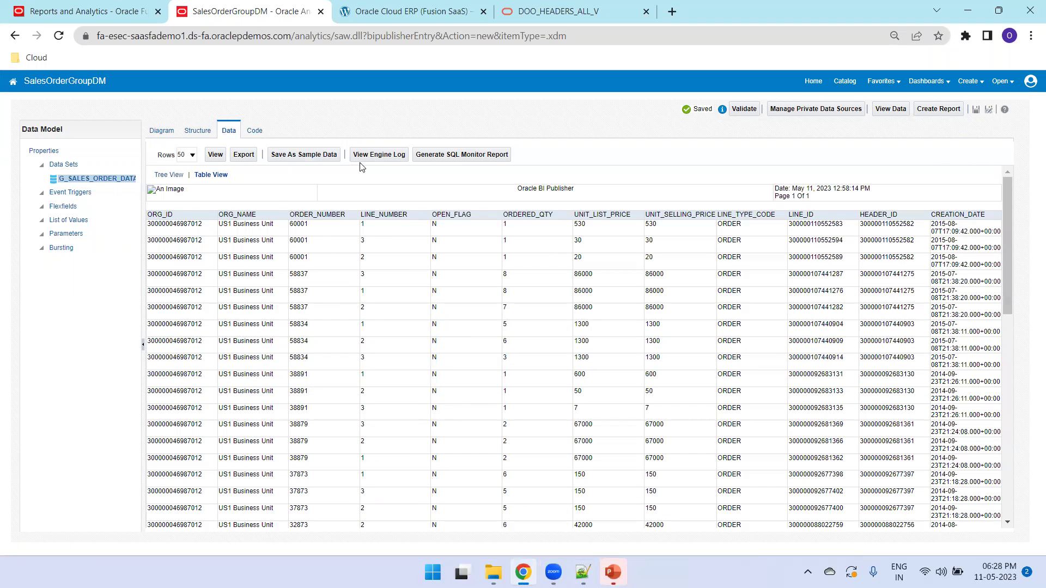
left_click(243, 156)
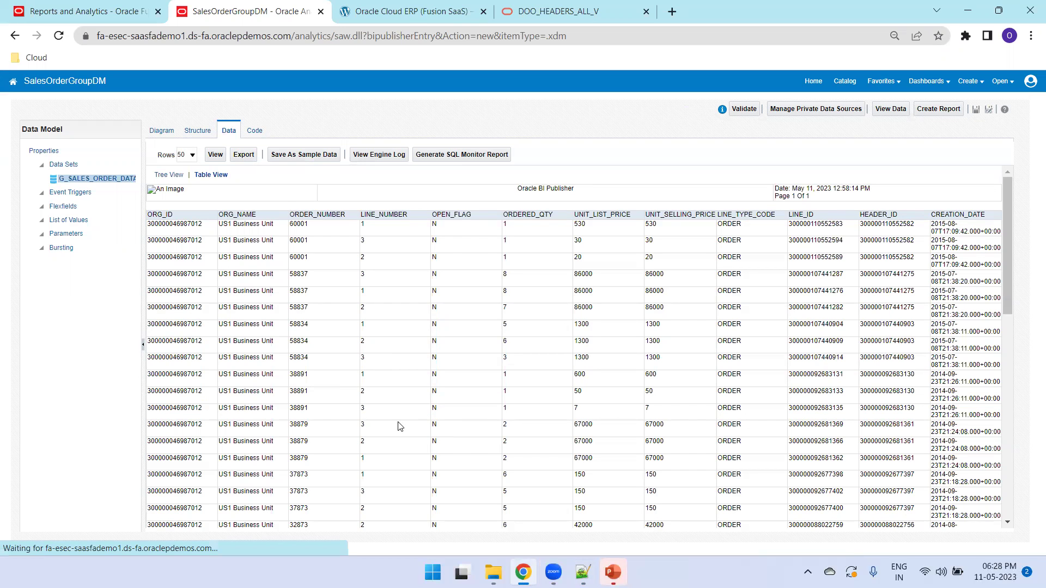
key("ctrl+j")
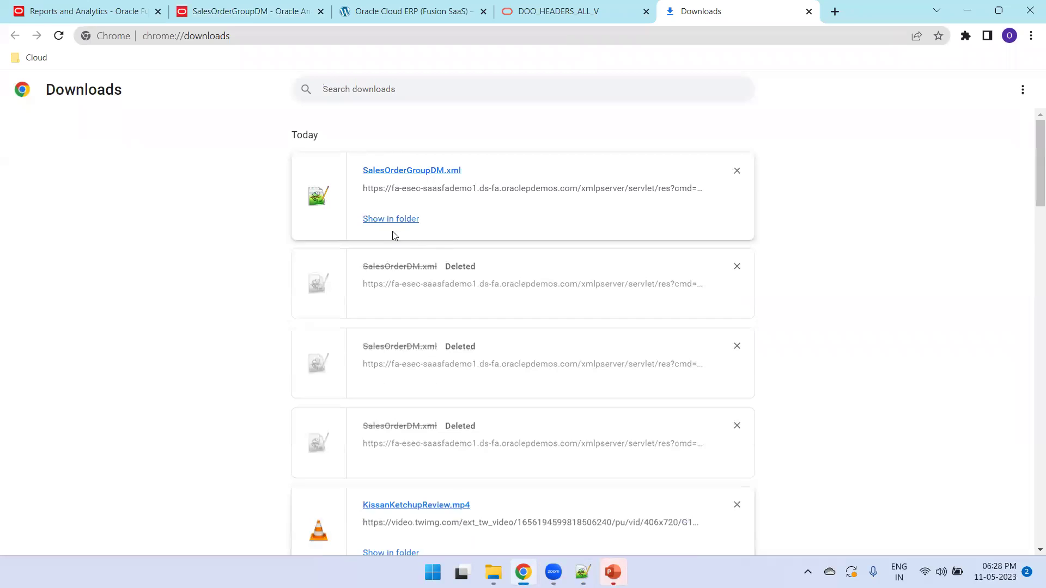
Step: Place the downloaded SalesOrderGroupDM.xml into the GroupingInRTF folder
left_click(392, 220)
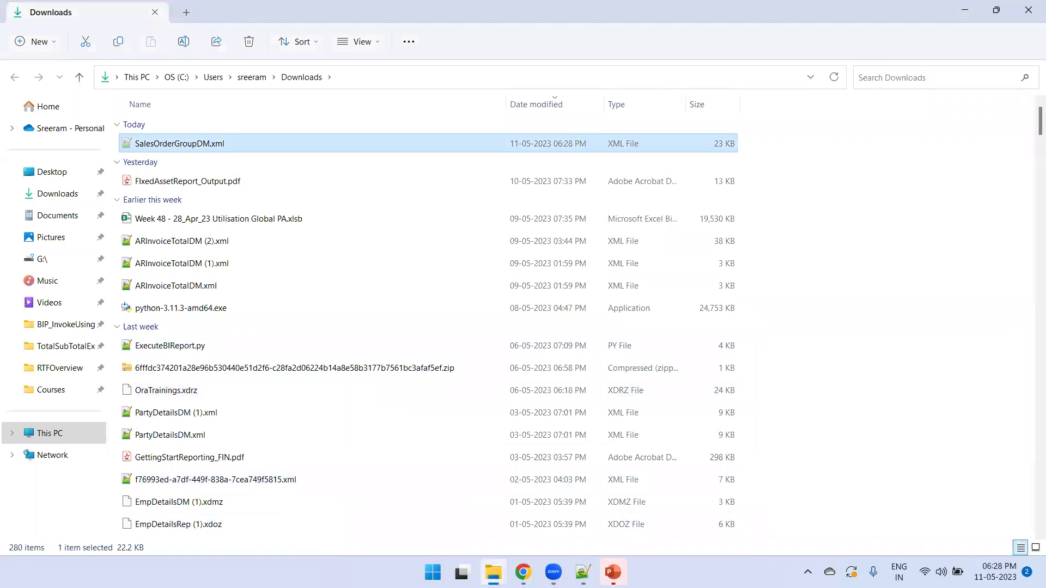
mouse_move(493, 572)
left_click(527, 531)
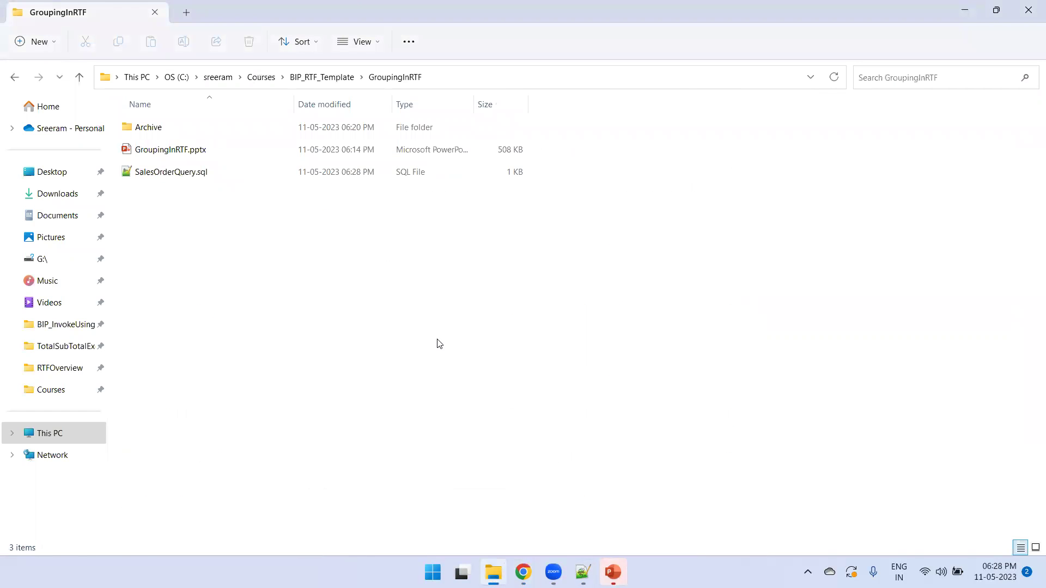
key("ctrl+v")
Step: Copy the GroupingInRTF folder path and launch Word with winword
left_click(468, 73)
key("ctrl+c")
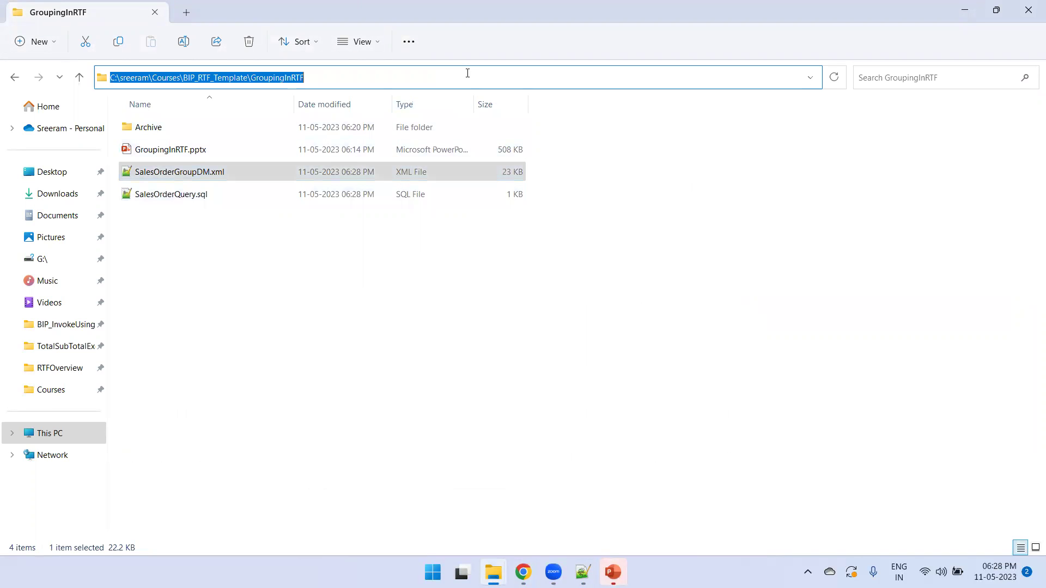
key("super+r")
type("winword")
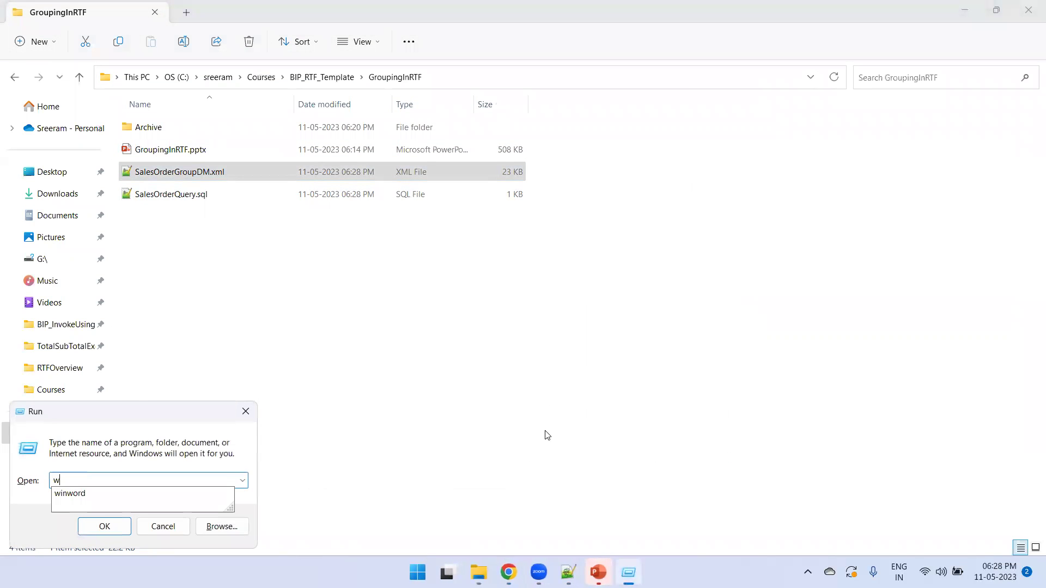
key("Return")
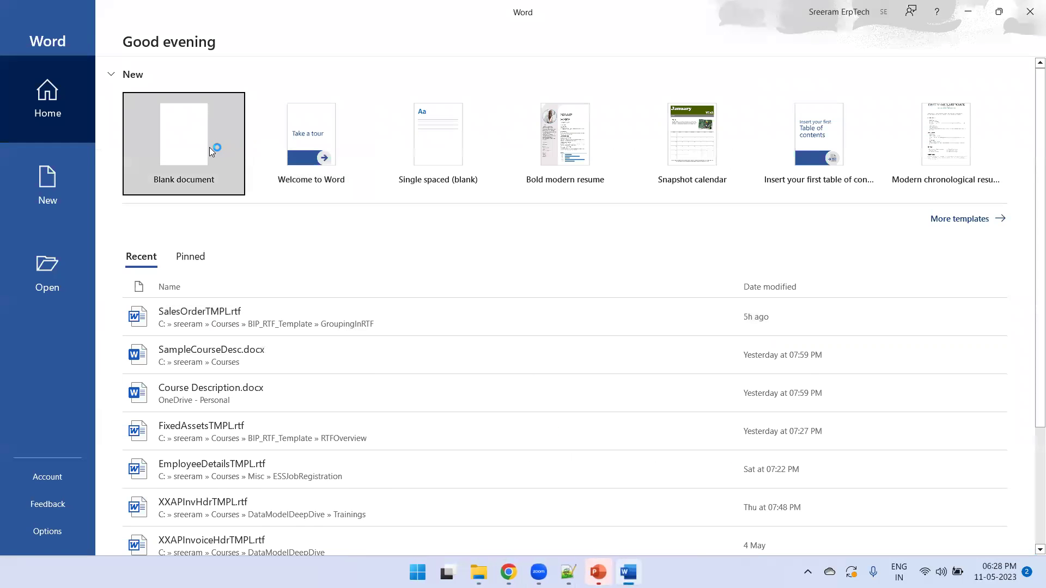
Step: Create a blank document and save it as SalesOrderGroupTMPL in Rich Text Format in GroupingInRTF
left_click(209, 147)
key("ctrl+s")
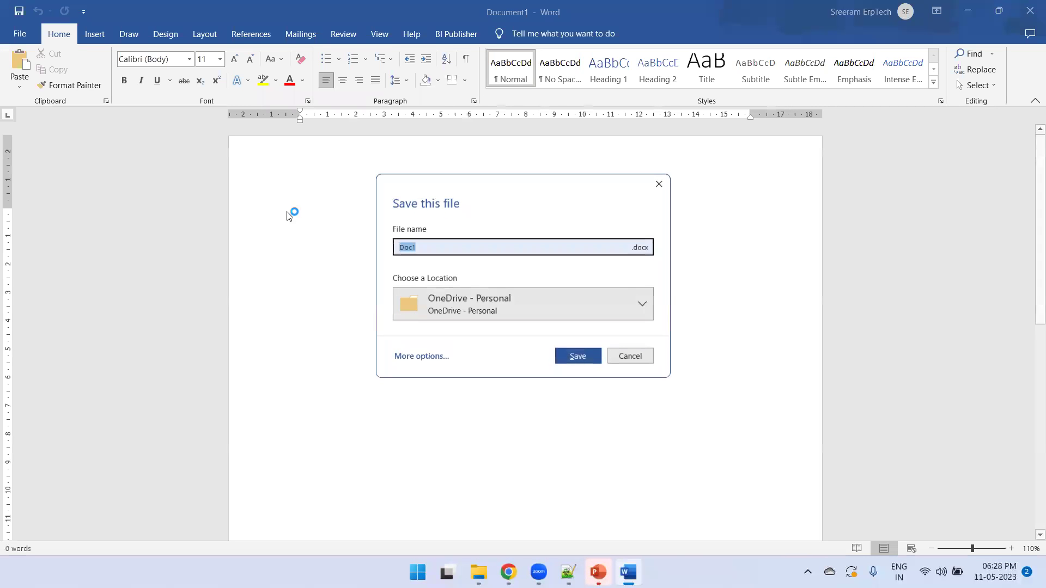
left_click(430, 358)
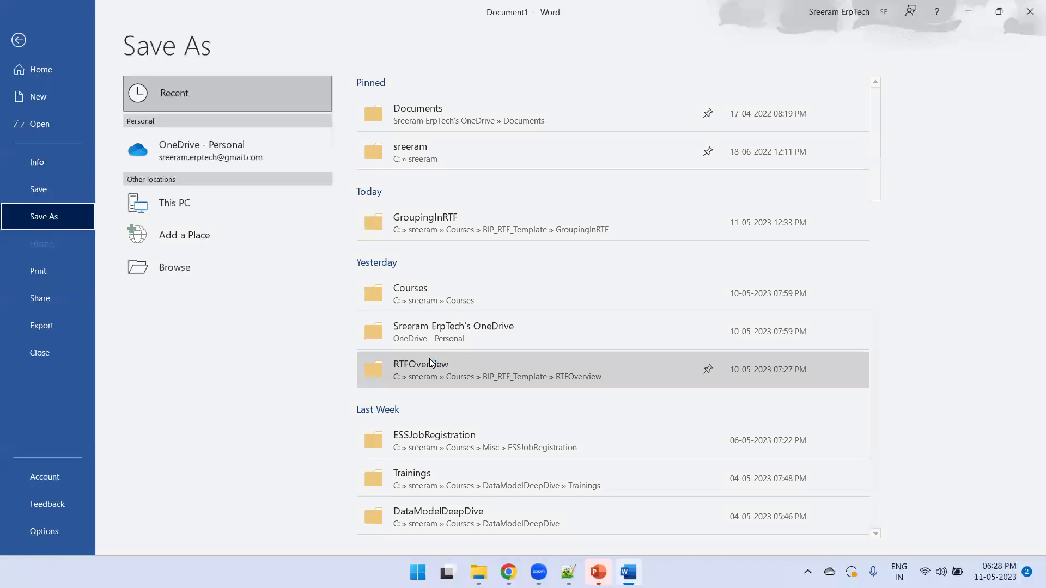
left_click(218, 268)
key("ctrl+v")
key("Return")
type("Sale")
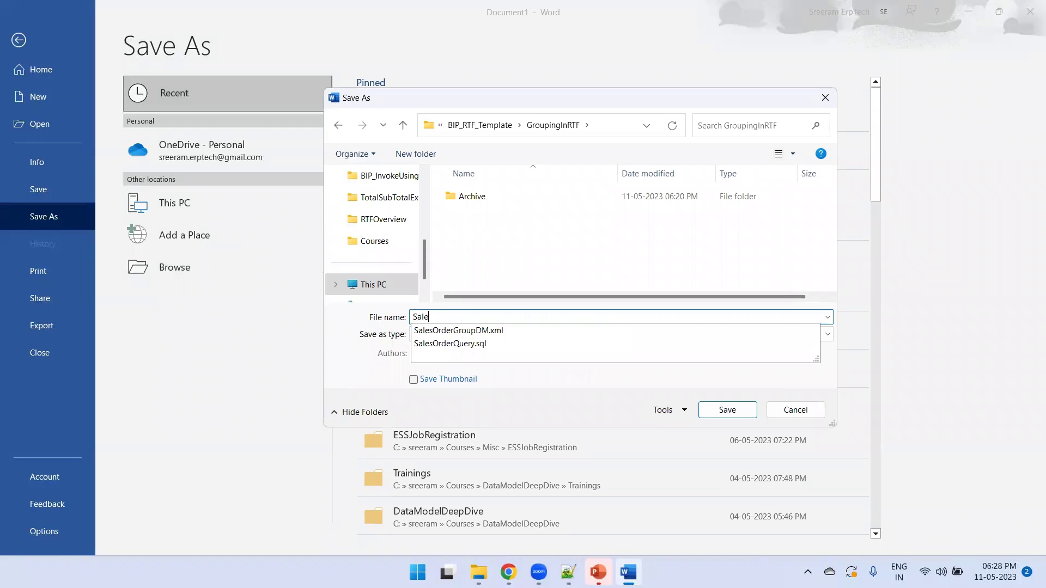
type("sOrderGroupTMPL")
key("Tab")
key("r")
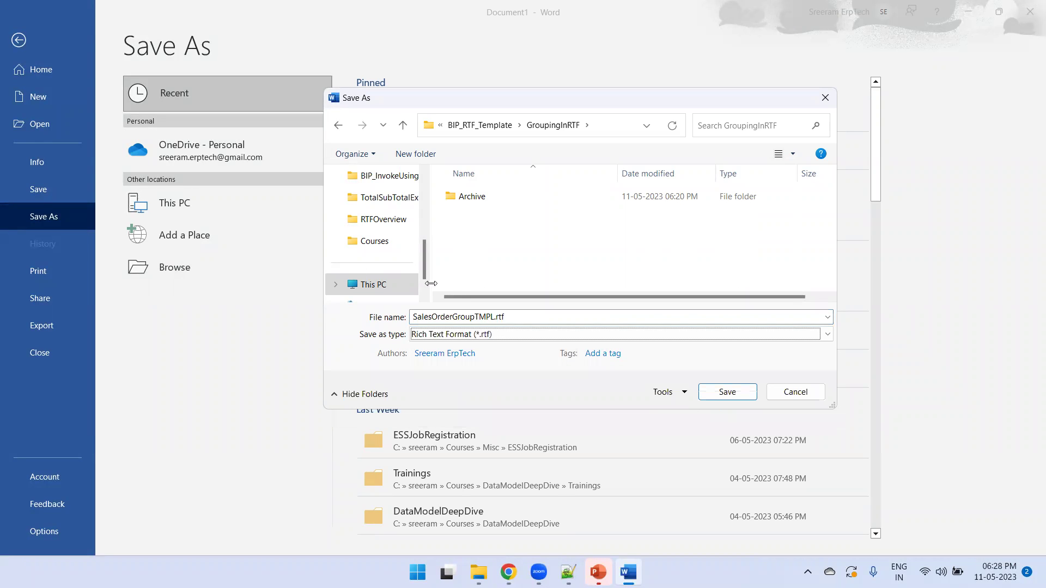
left_click(700, 392)
Step: Load SalesOrderGroupDM.xml as the BI Publisher sample XML data
scroll(376, 313, "up", 3)
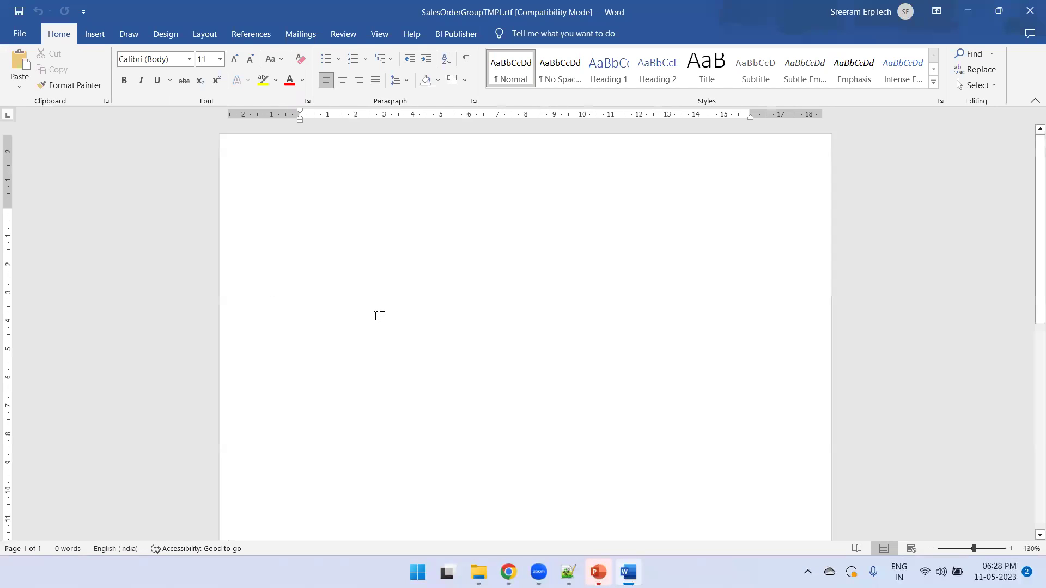
left_click(455, 34)
left_click(228, 75)
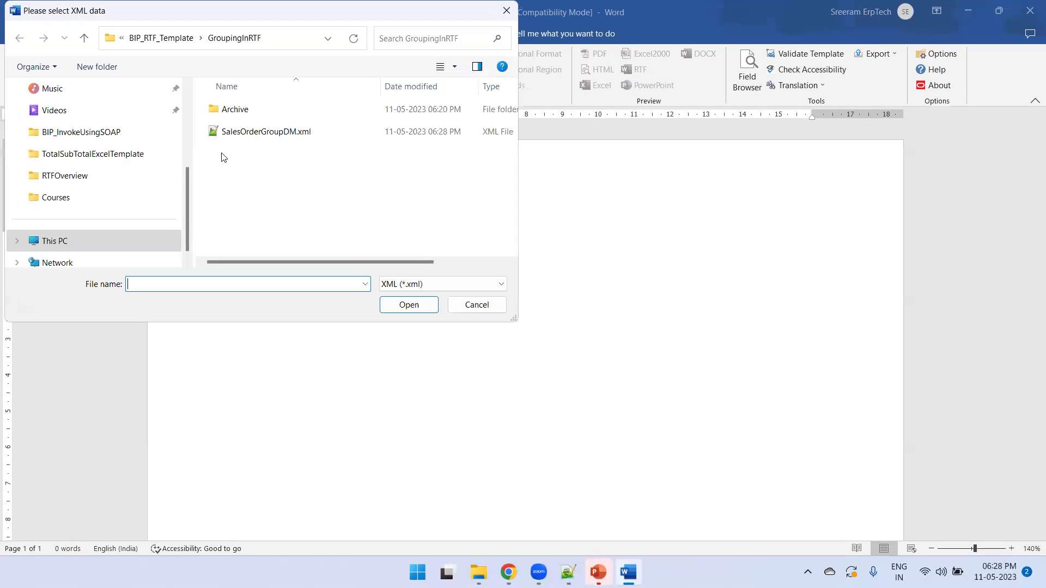
double_click(265, 132)
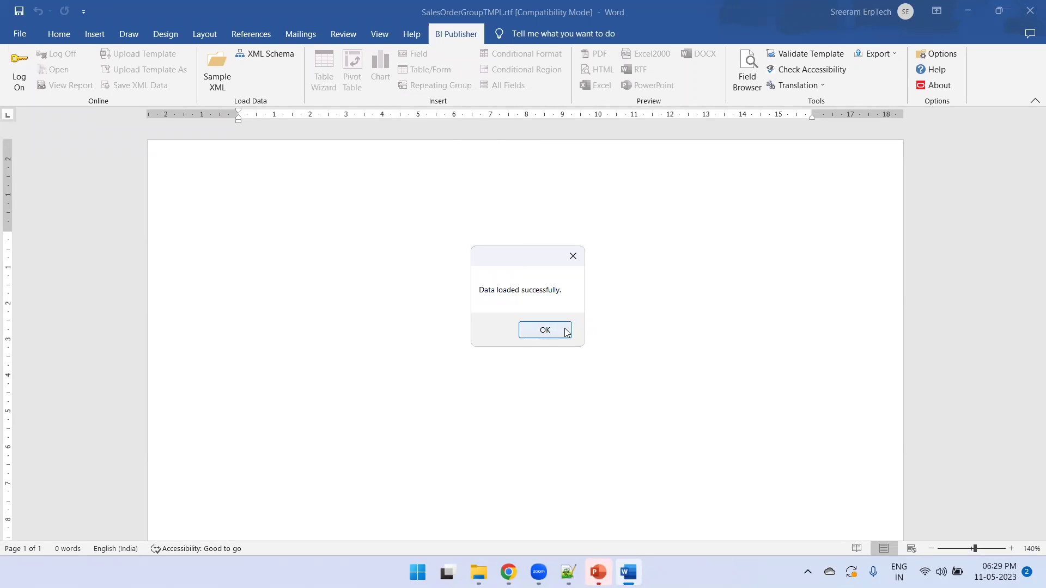
left_click(546, 331)
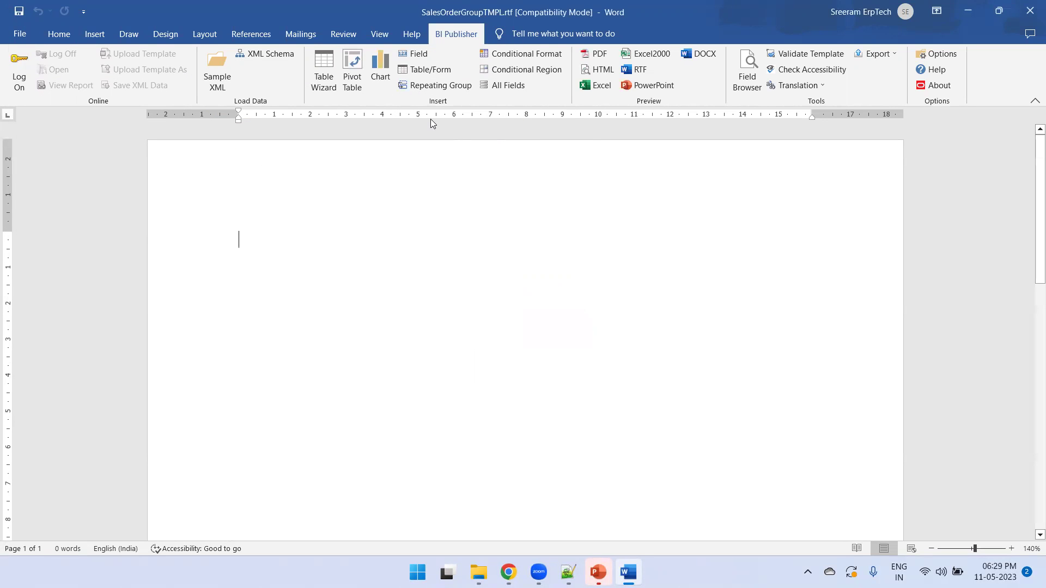
Step: Use the Table Wizard to insert a table of all /DATA_DS/G_1 fields grouped by ORDER_NUMBER
left_click(328, 74)
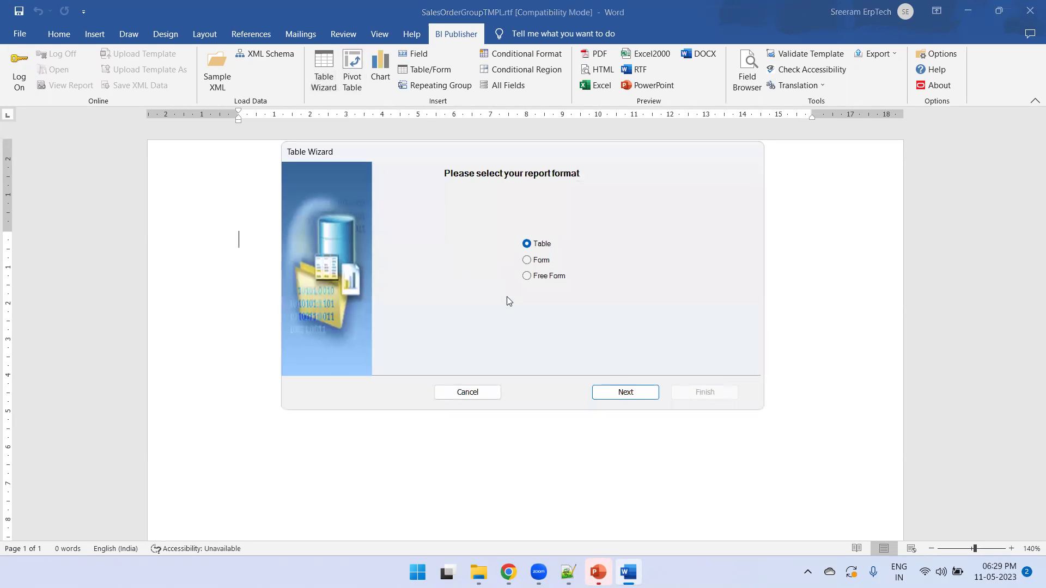
left_click(622, 393)
left_click(599, 262)
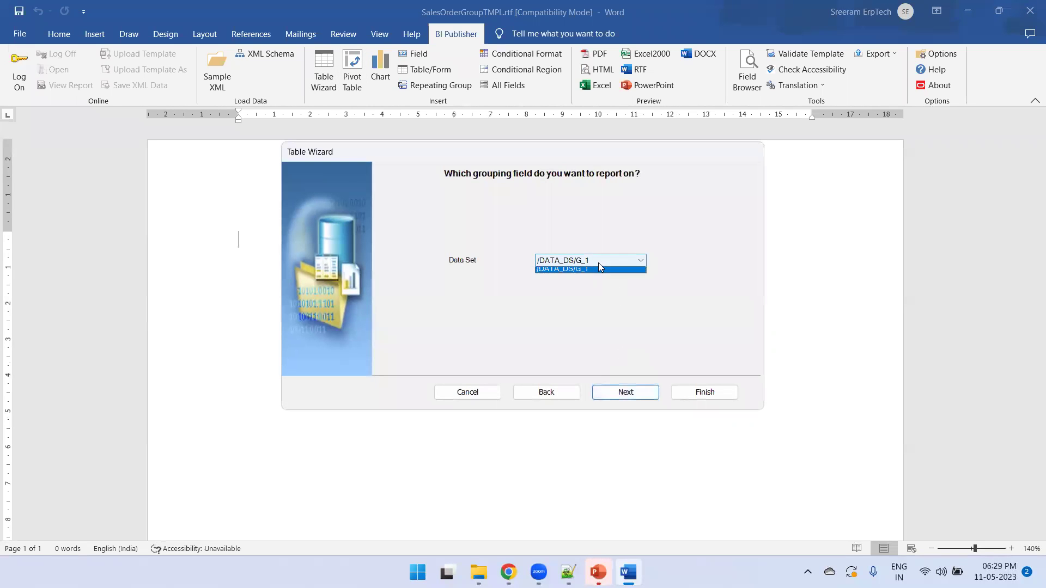
left_click(603, 269)
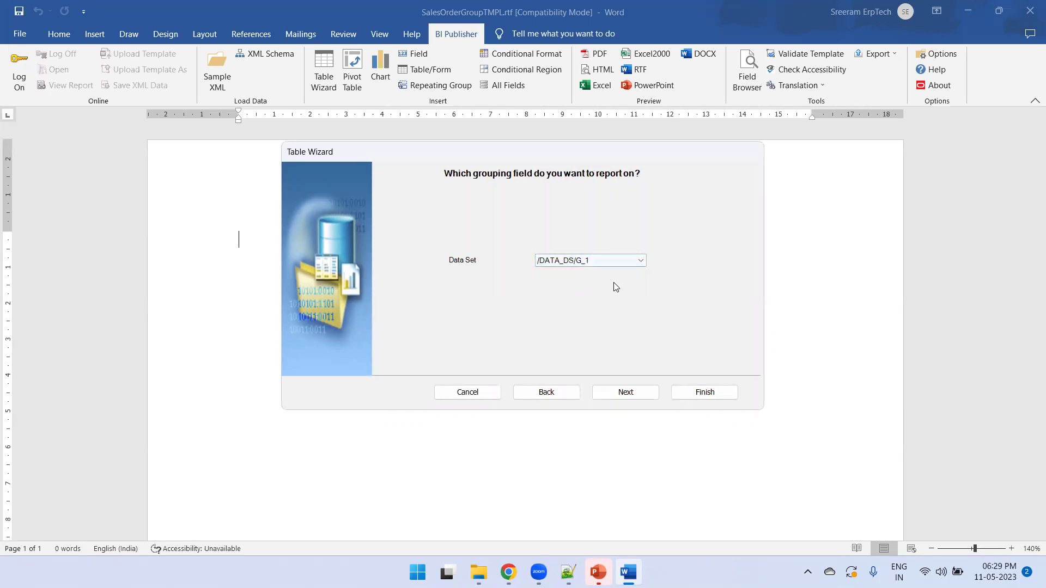
left_click(633, 393)
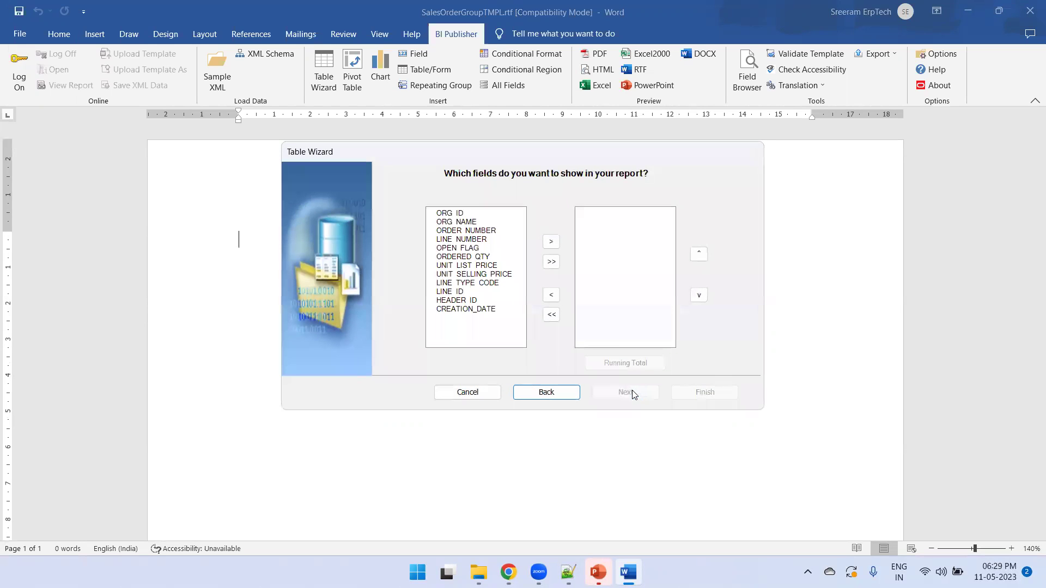
left_click(557, 265)
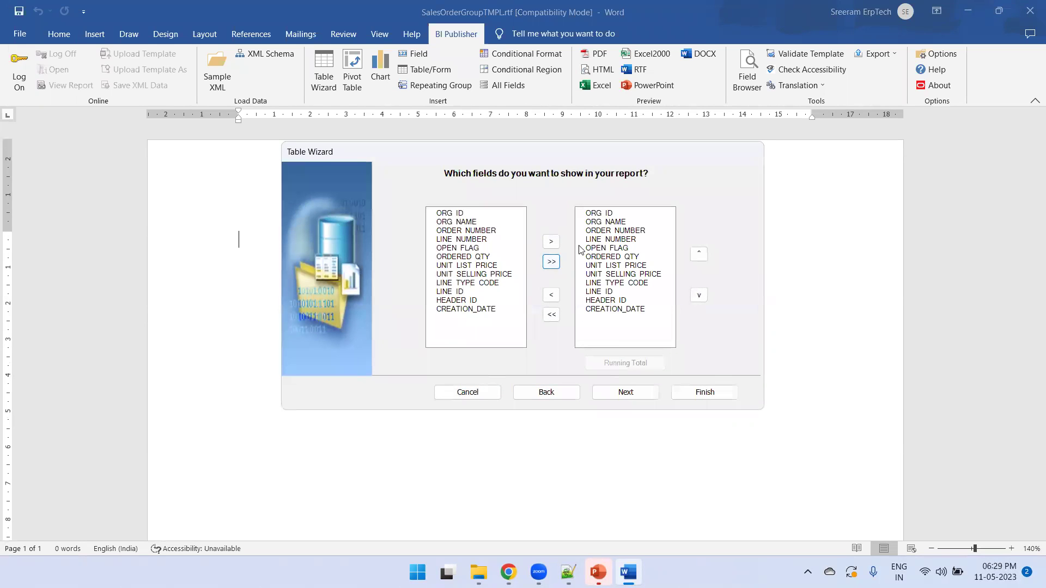
left_click(641, 393)
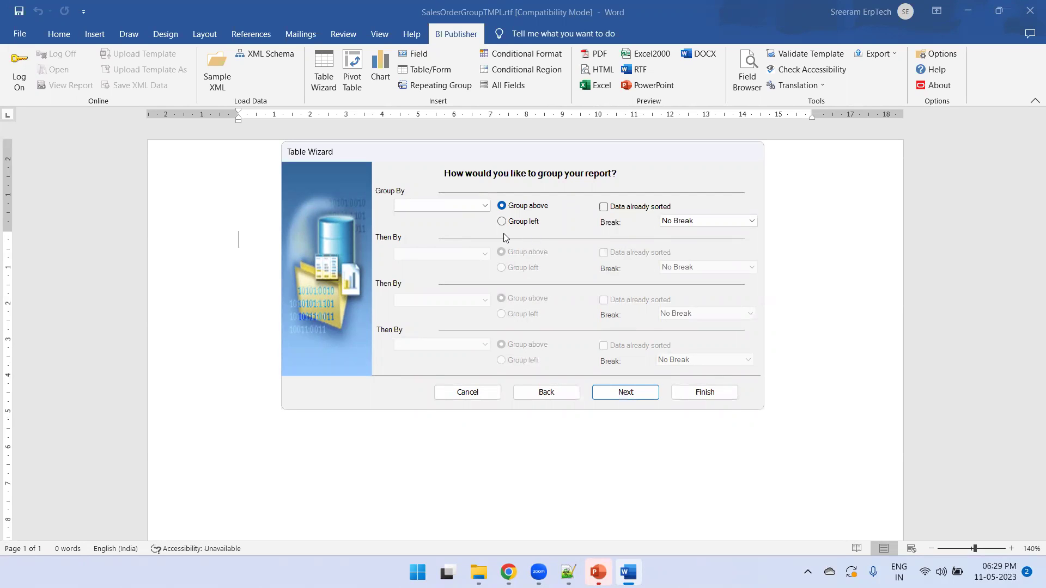
left_click(465, 206)
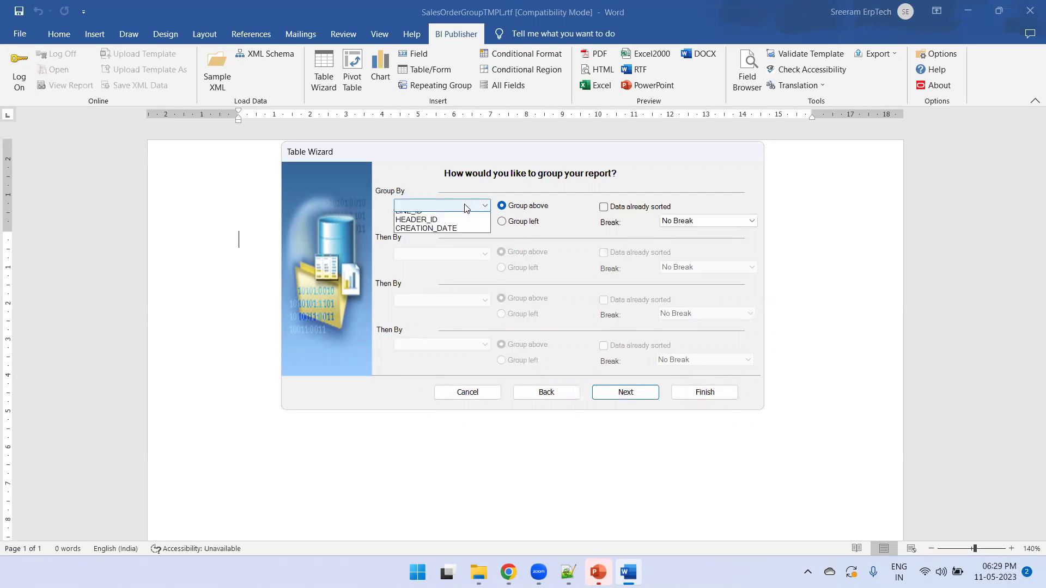
left_click(445, 244)
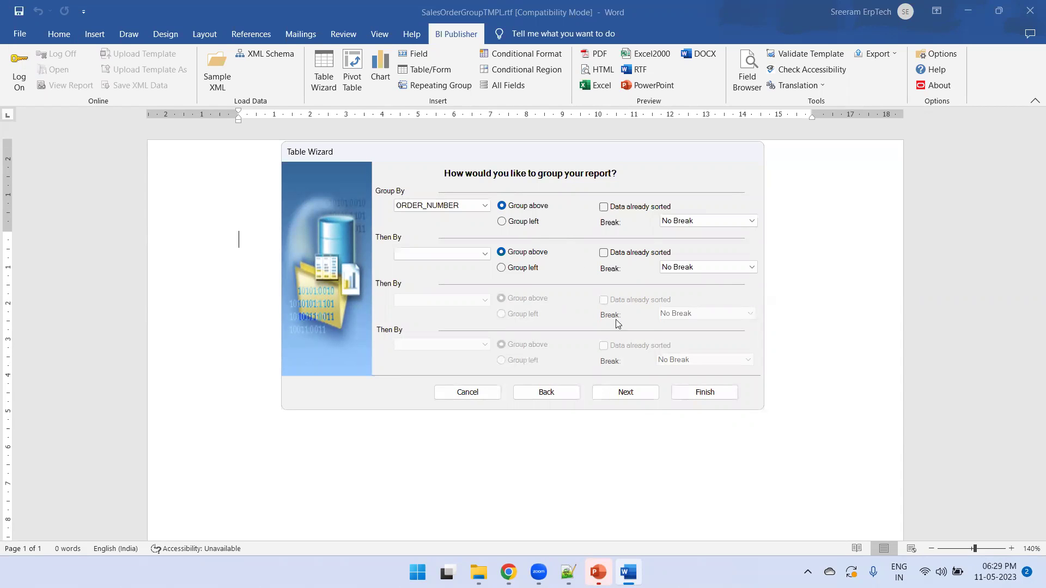
left_click(617, 392)
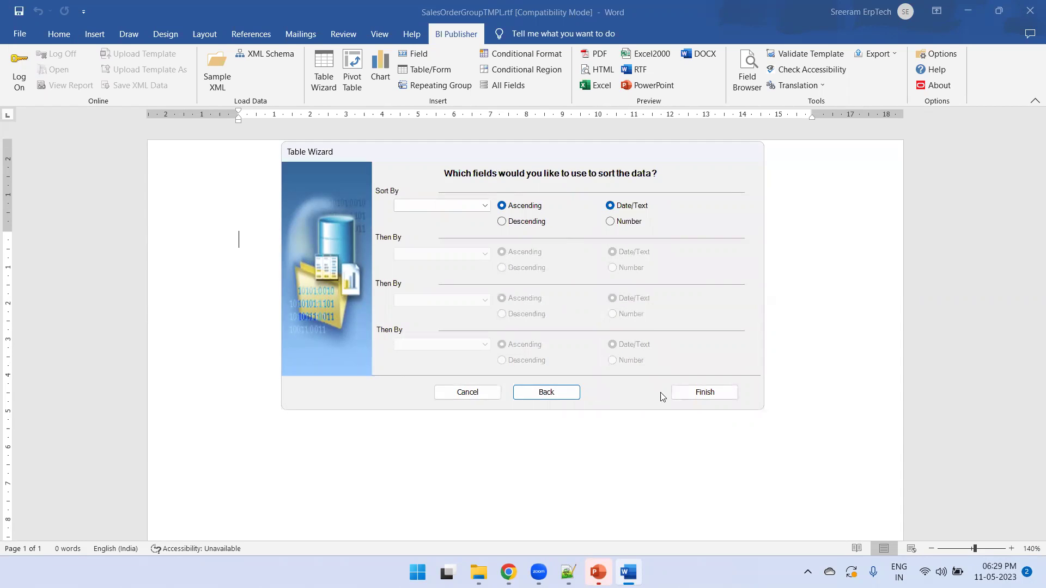
left_click(704, 393)
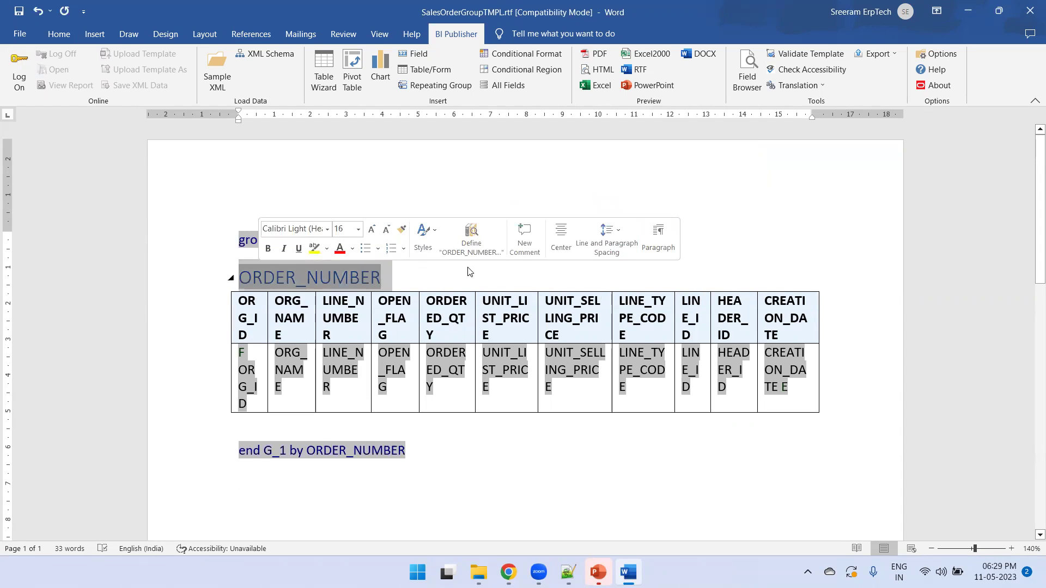
Step: Preview the template as HTML and scroll through the output
left_click(601, 69)
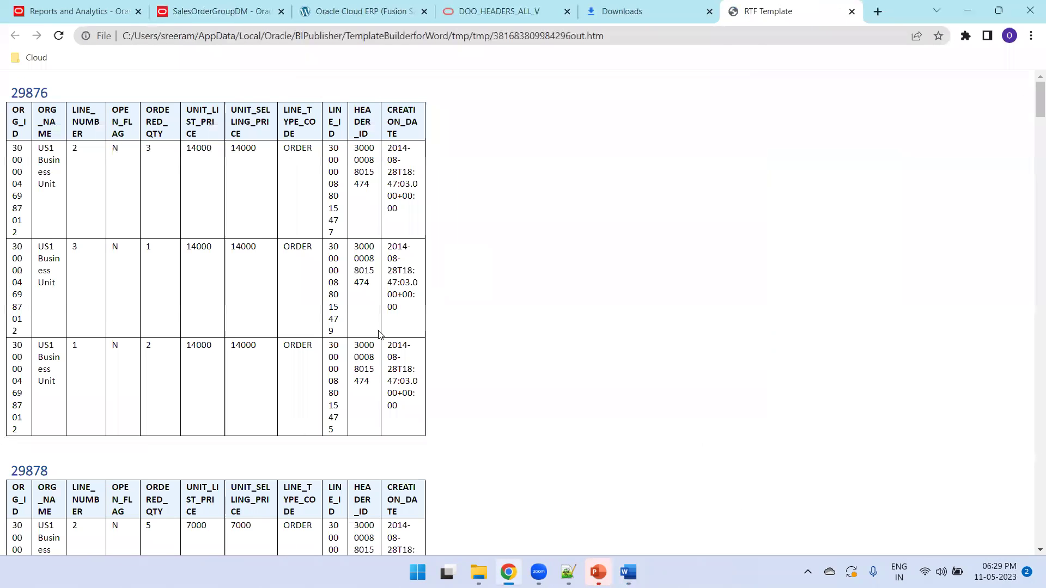
scroll(288, 338, "down", 12)
scroll(290, 345, "up", 8)
scroll(289, 343, "up", 4)
Step: Insert a 2x2 table on a new line below the ORDER_NUMBER field
key("alt+Tab")
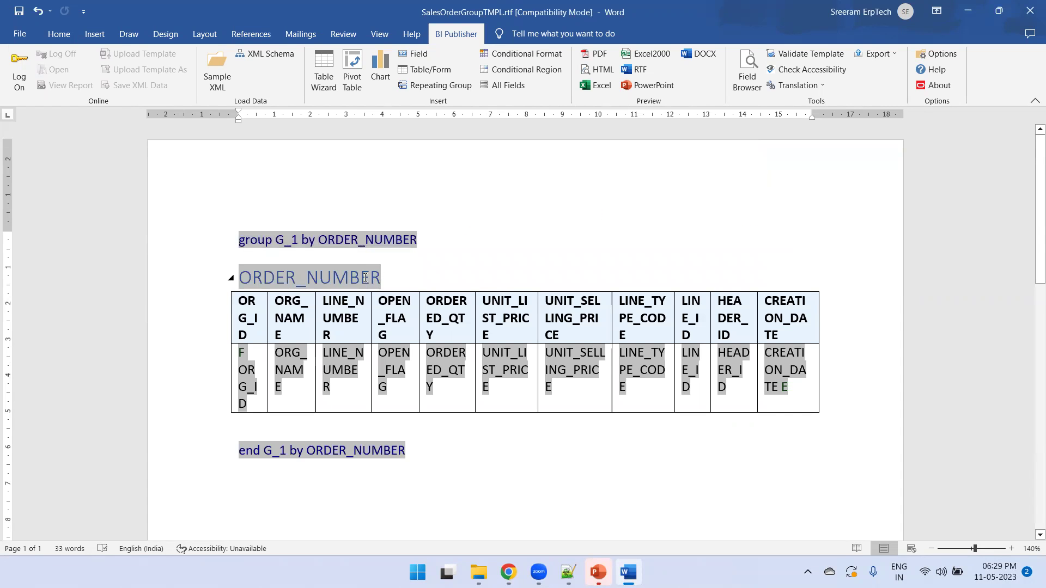
key("Return")
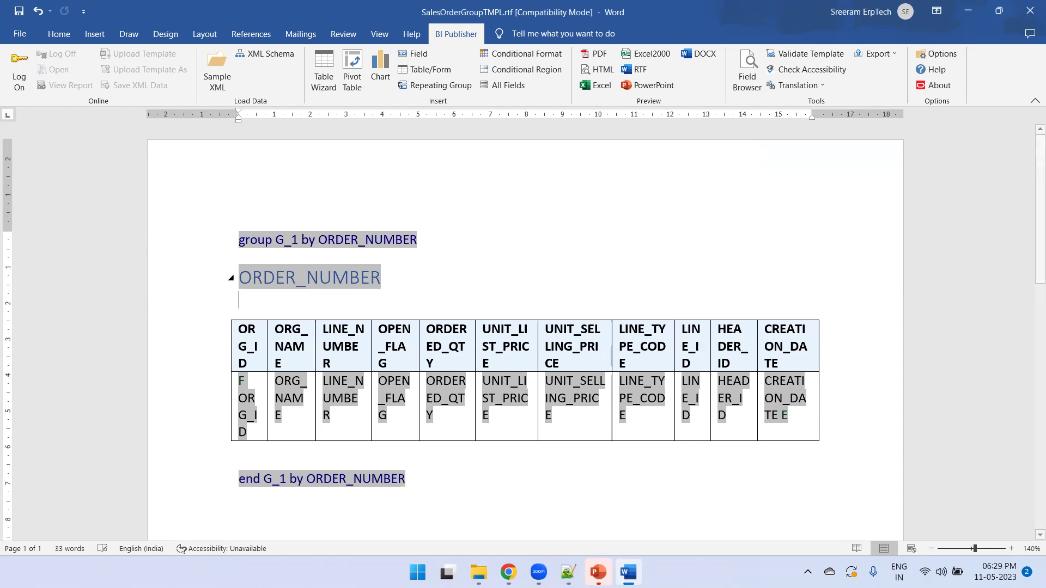
left_click(95, 34)
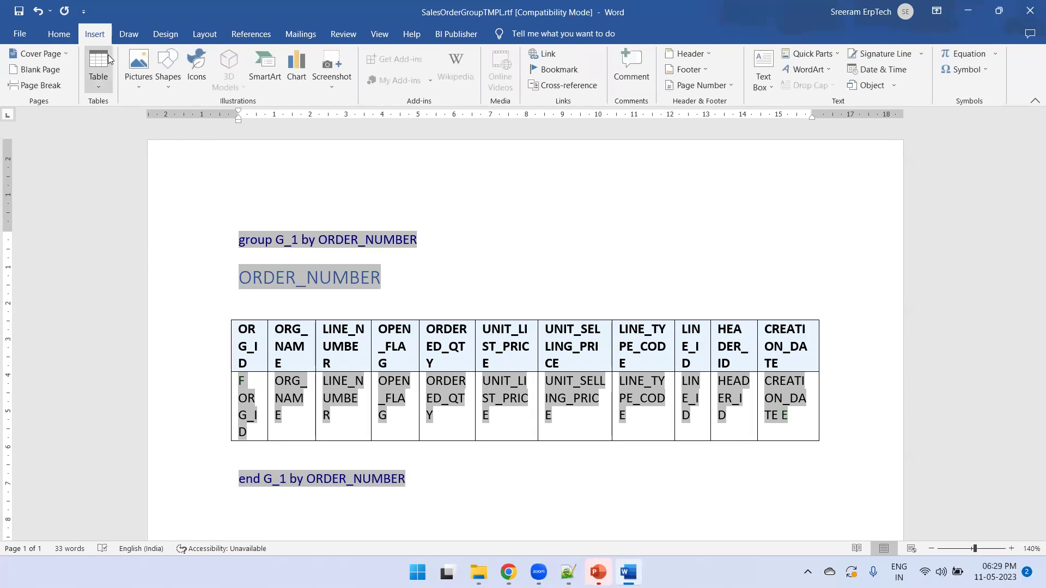
left_click(97, 84)
left_click(107, 130)
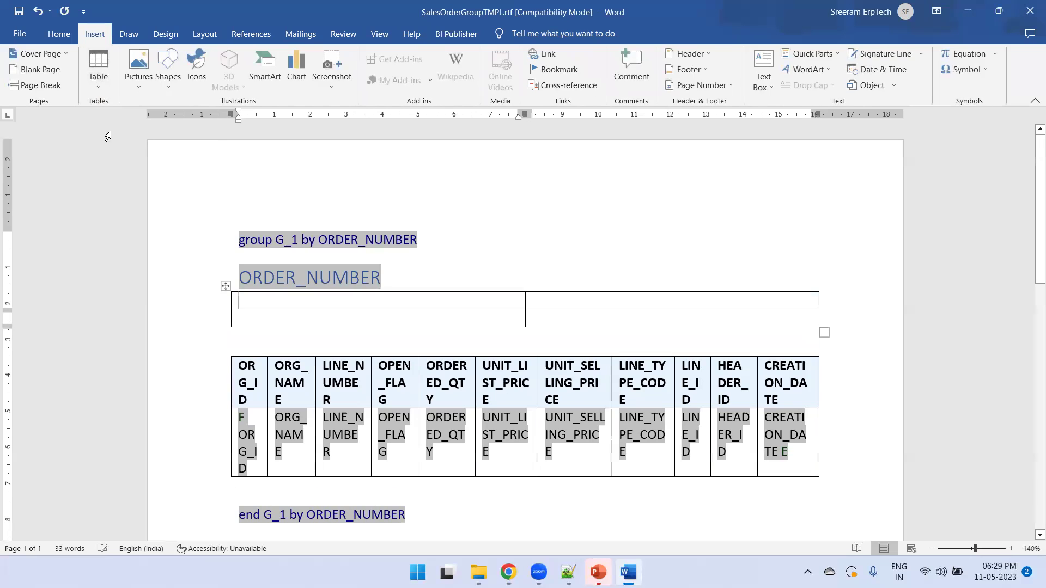
Step: Move ORDER_NUMBER into the table's top-right cell and ORG_NAME into its bottom-right cell
left_click(351, 294)
key("ctrl+x")
left_click(561, 301)
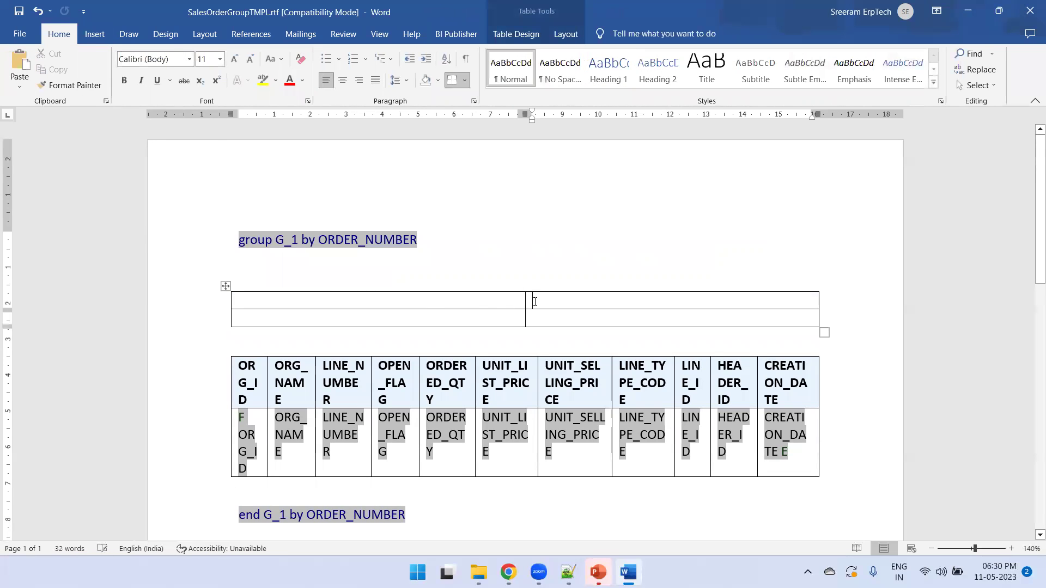
key("ctrl+v")
left_click(295, 434)
key("ctrl+x")
left_click(557, 320)
key("ctrl+v")
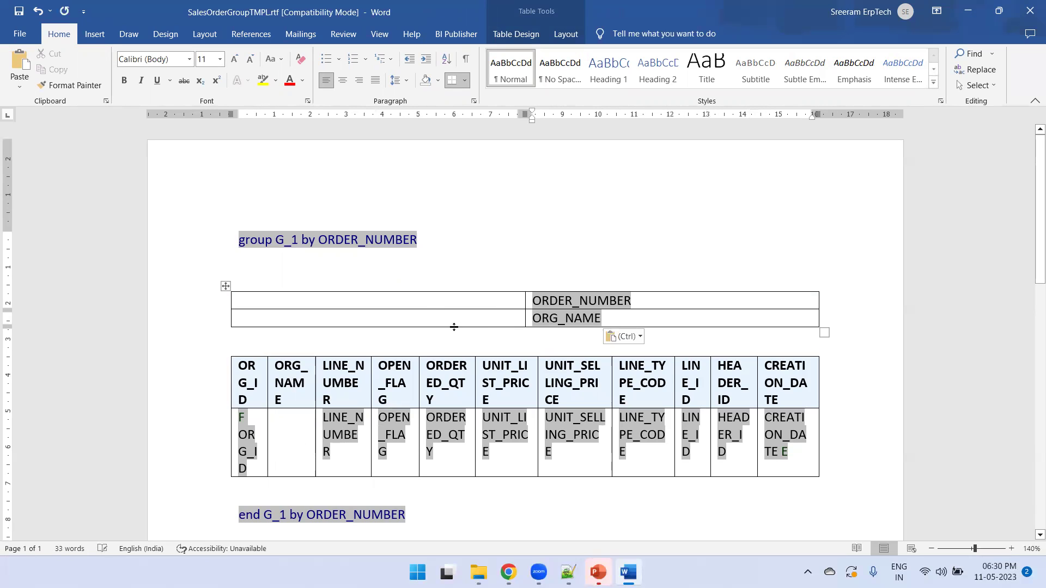
Step: Label the left cells 'Order Number' and 'BU Name' and delete the ORG_NAME column
left_click(427, 304)
type("Or")
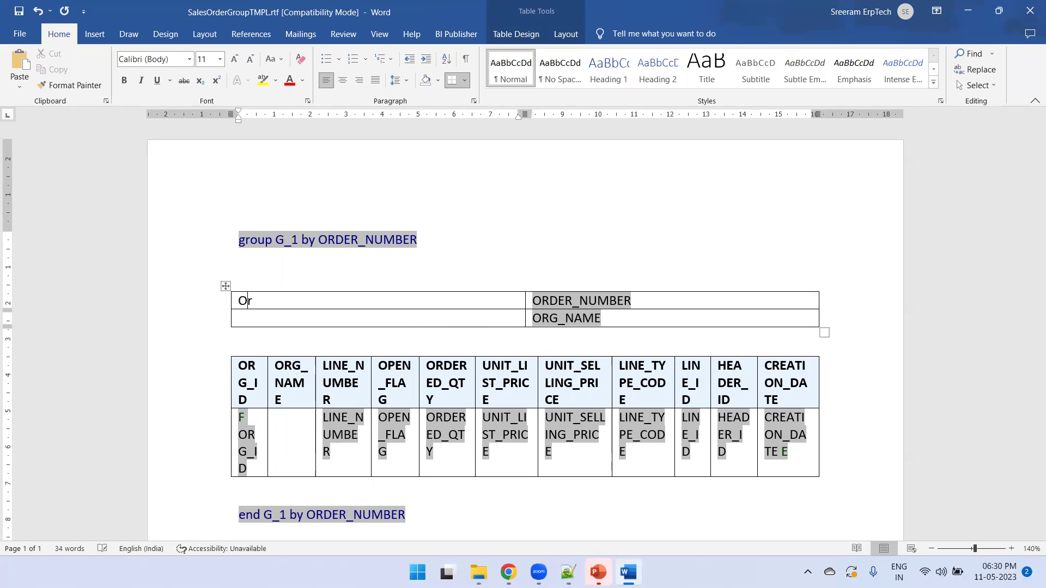
type("der Number ")
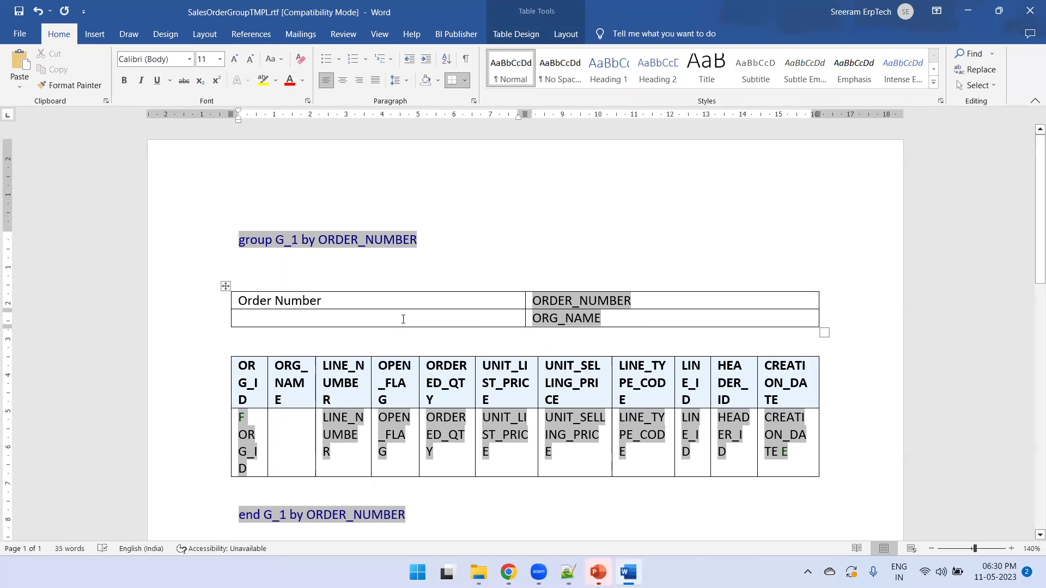
type("BU Name")
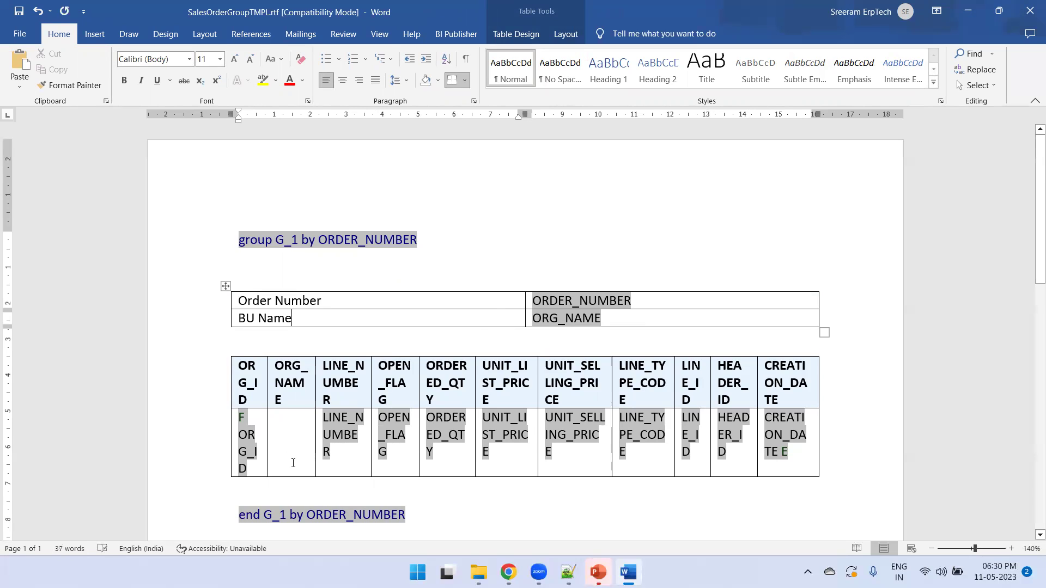
left_click(292, 359)
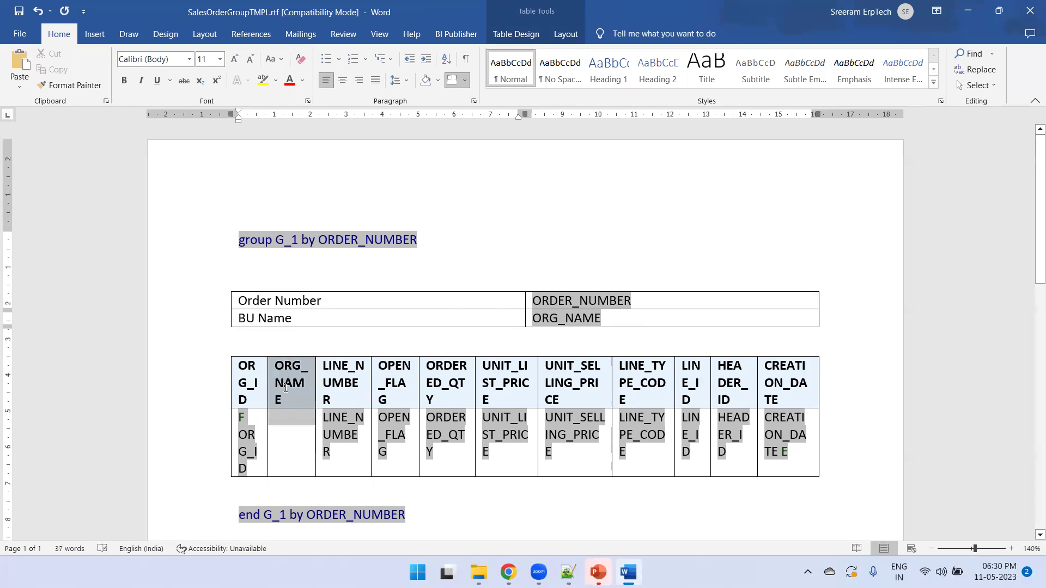
left_click(563, 430)
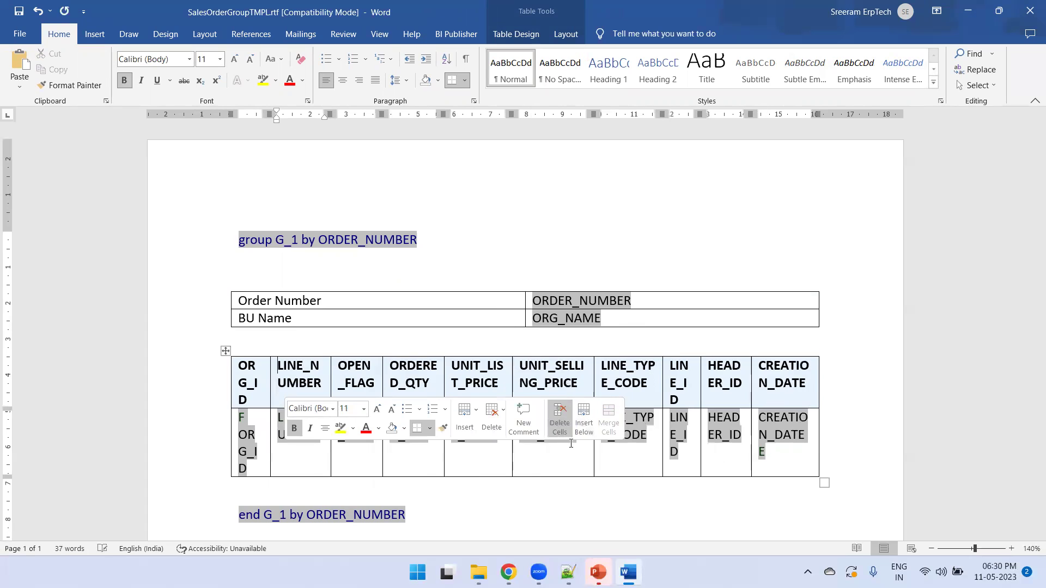
scroll(738, 428, "down", 4)
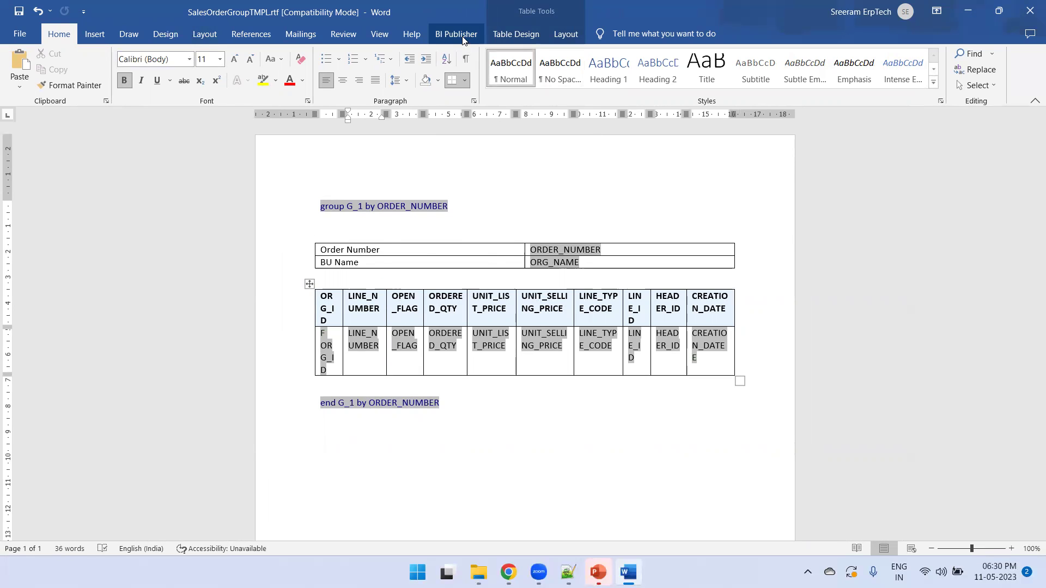
double_click(330, 309)
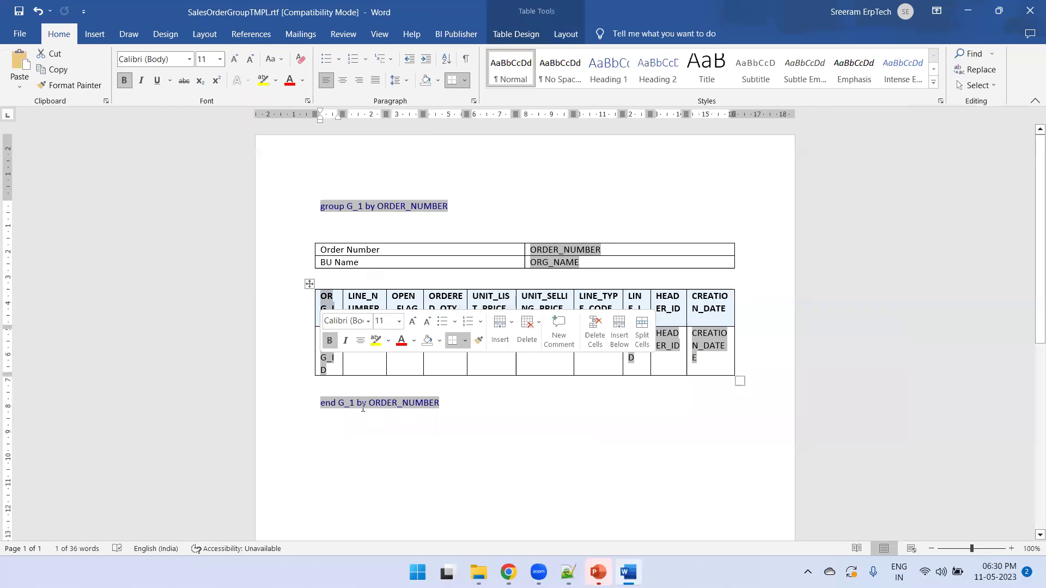
double_click(359, 340)
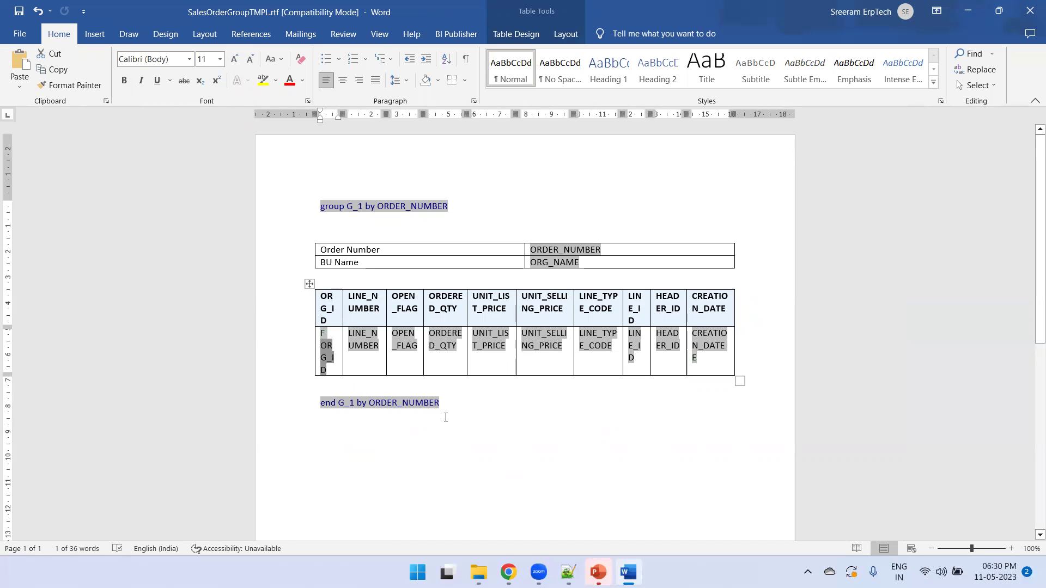
scroll(445, 418, "up", 3, "ctrl")
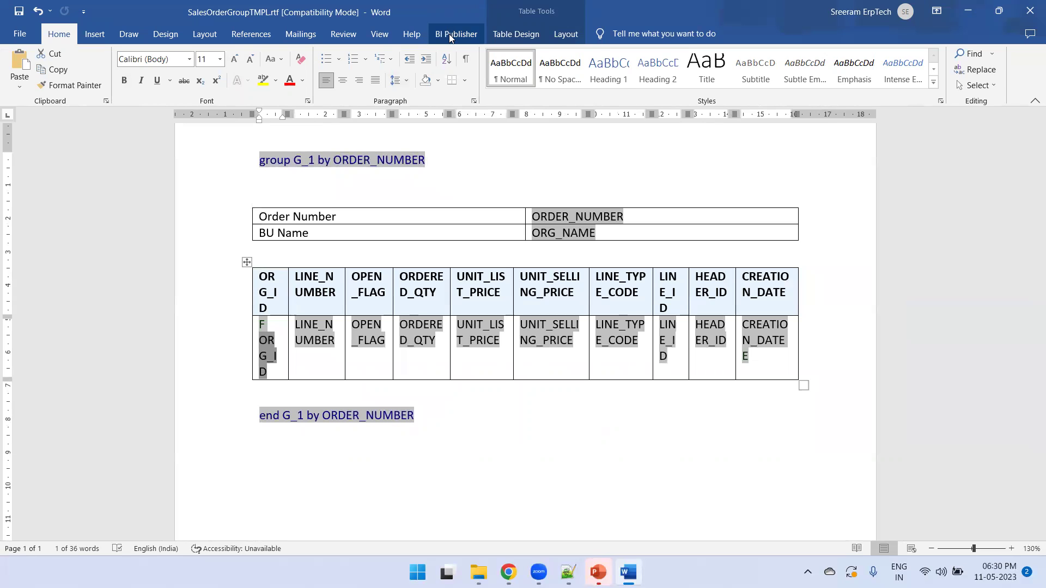
Step: Preview as HTML to check each order's Order Number/BU Name header above its lines, then return to Word
left_click(451, 36)
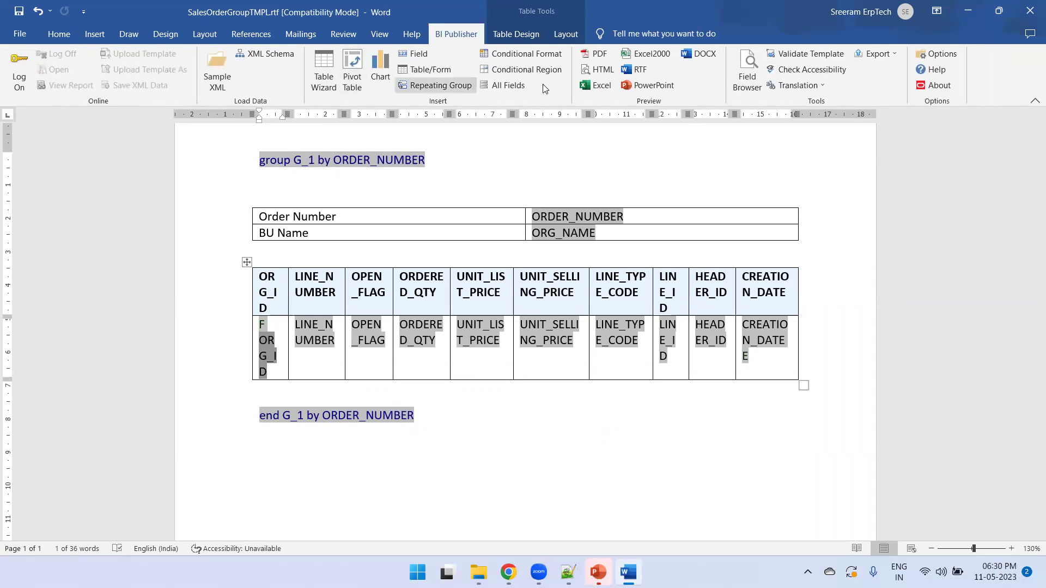
left_click(599, 69)
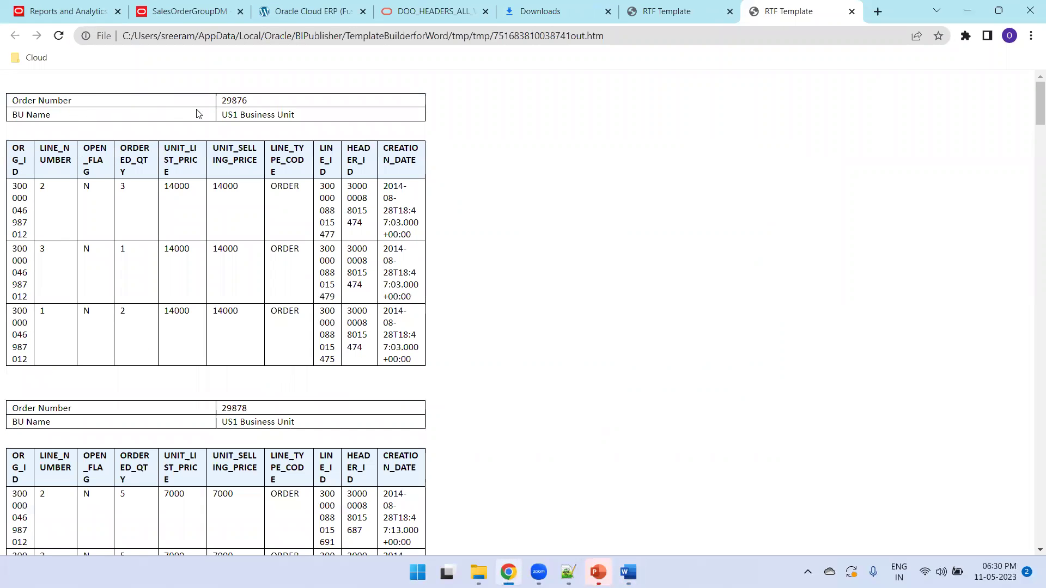
scroll(274, 382, "down", 10)
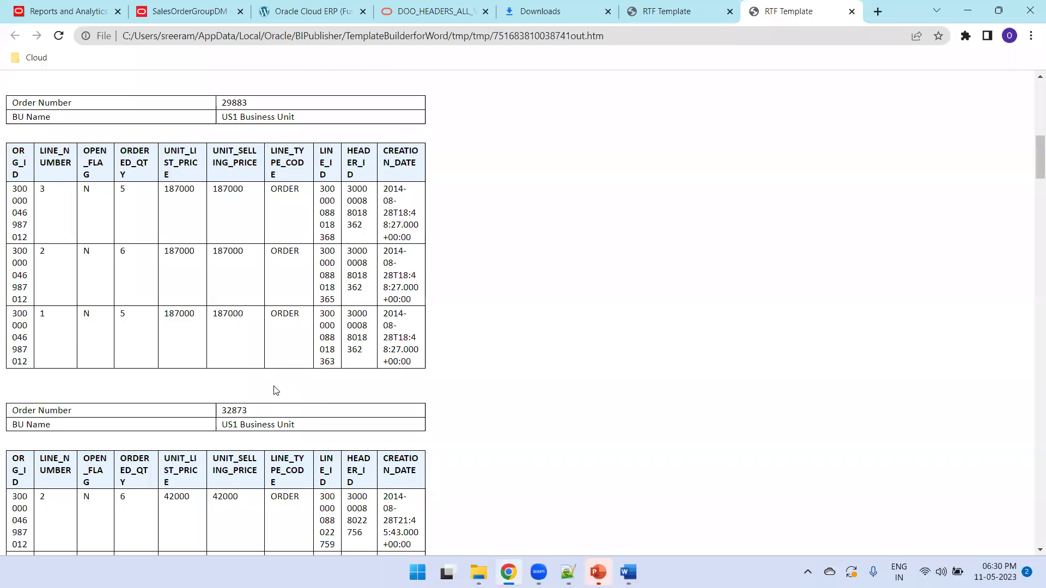
scroll(276, 389, "up", 10)
key("alt+Tab")
scroll(309, 235, "up", 3)
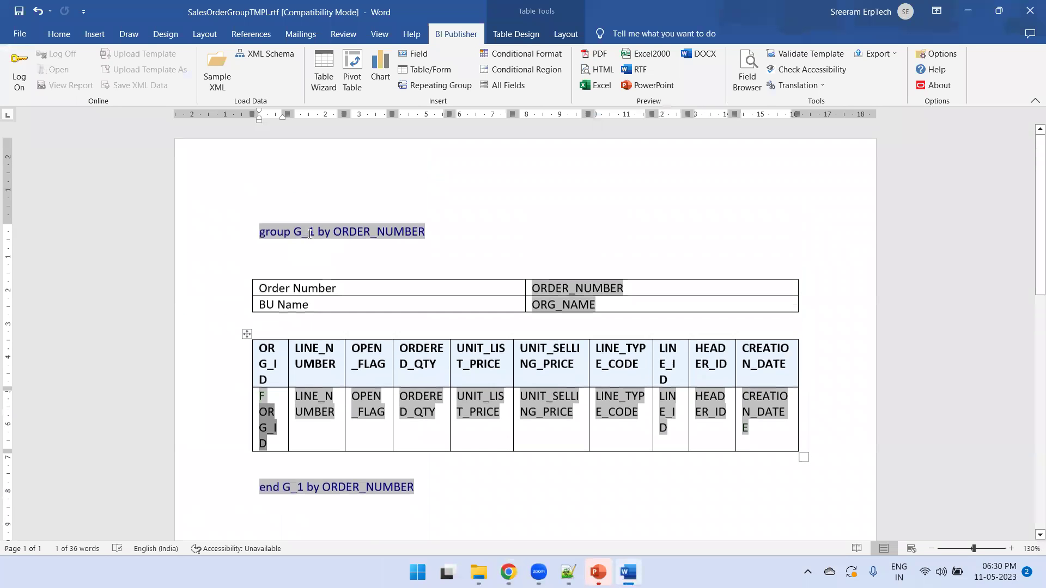
triple_click(281, 232)
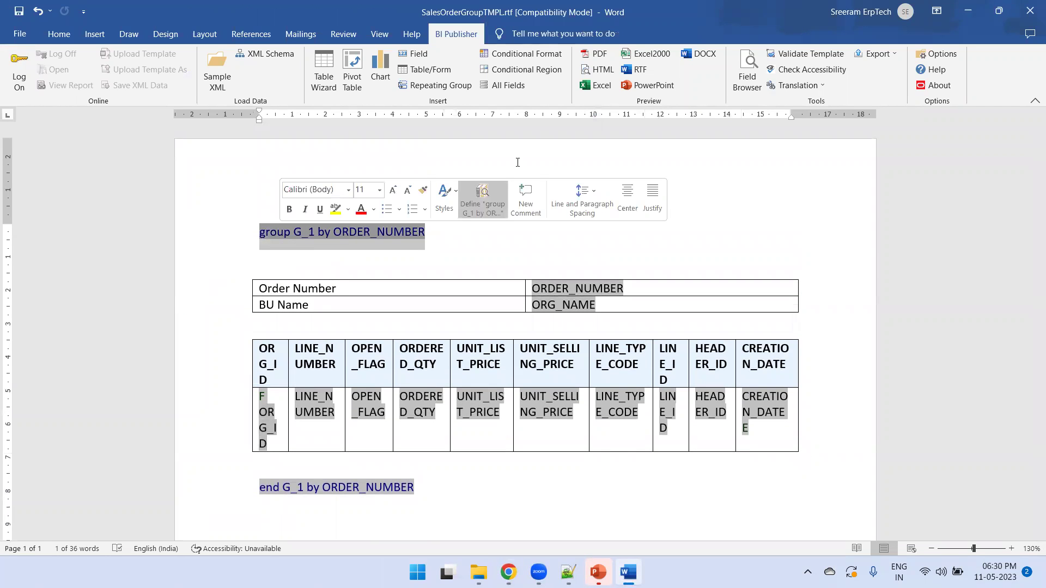
left_click(747, 74)
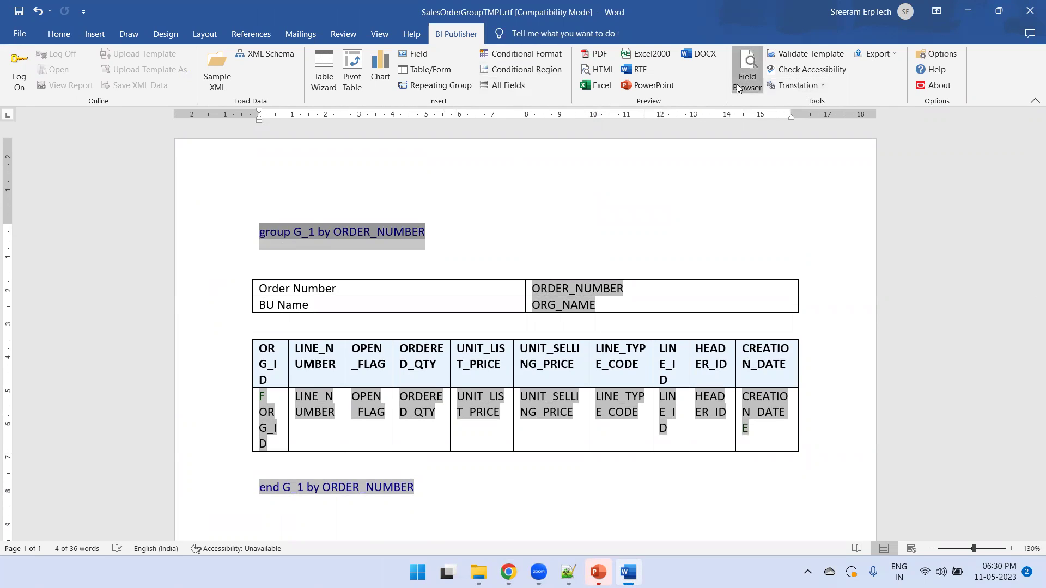
left_click(806, 129)
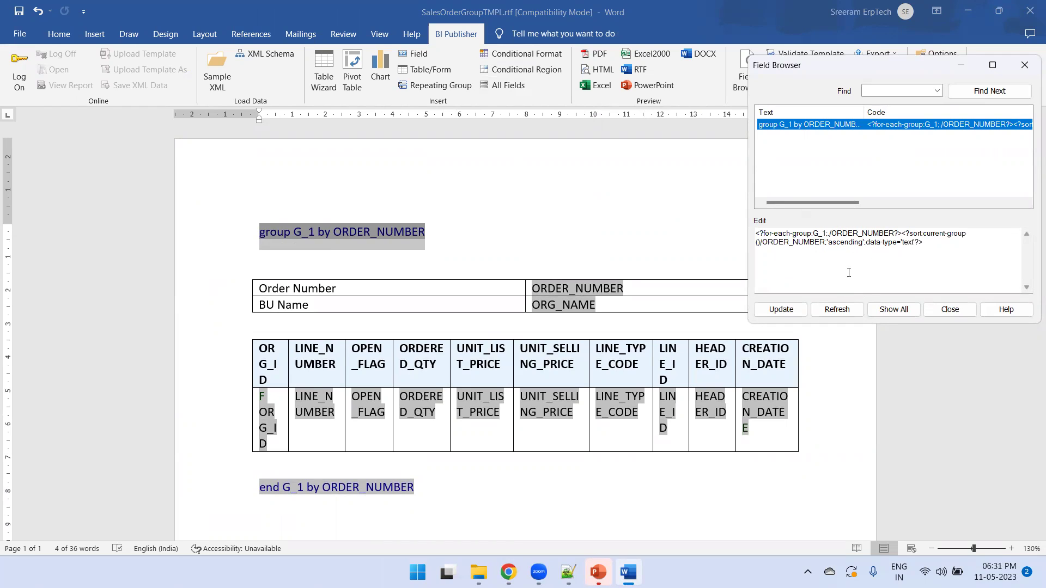
left_click(949, 310)
left_click(267, 396)
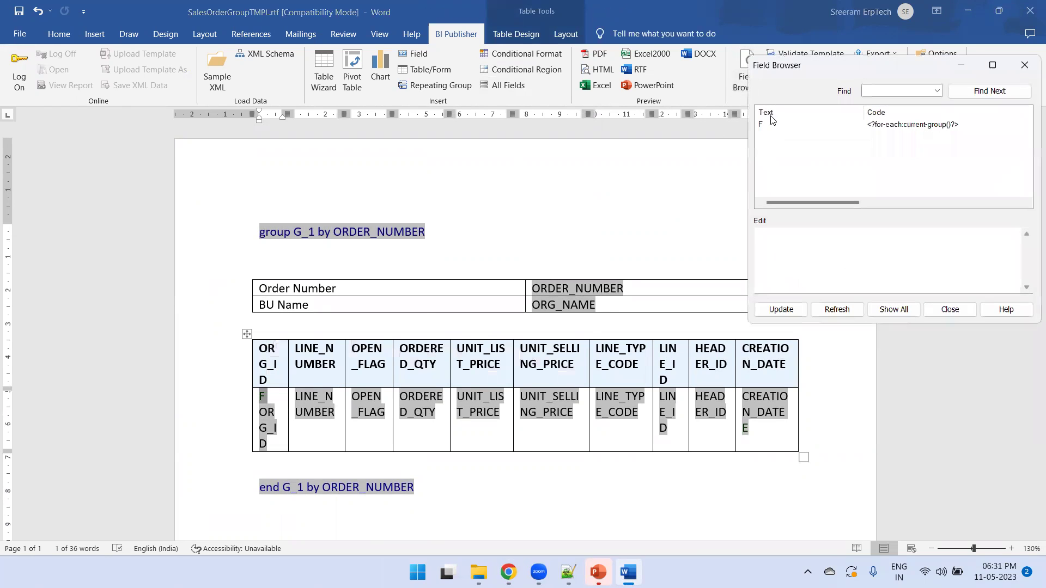
left_click(798, 125)
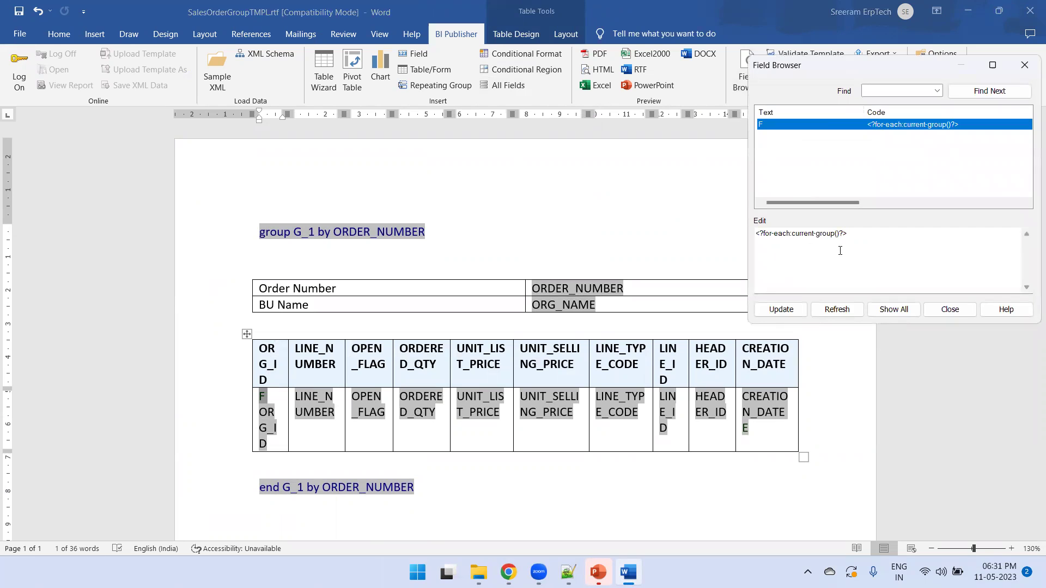
left_click(841, 251)
key("ctrl+a")
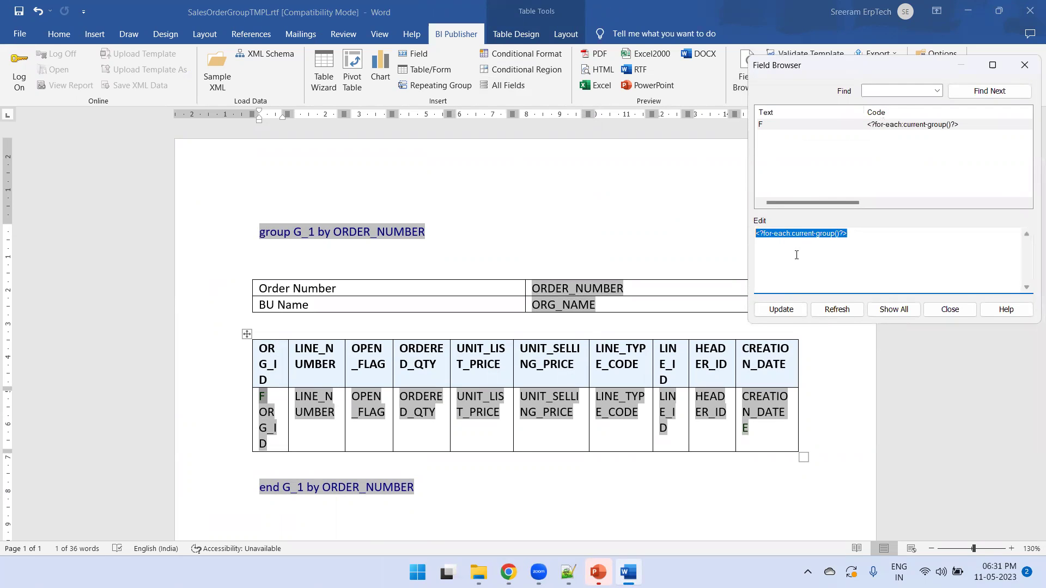
left_click(949, 309)
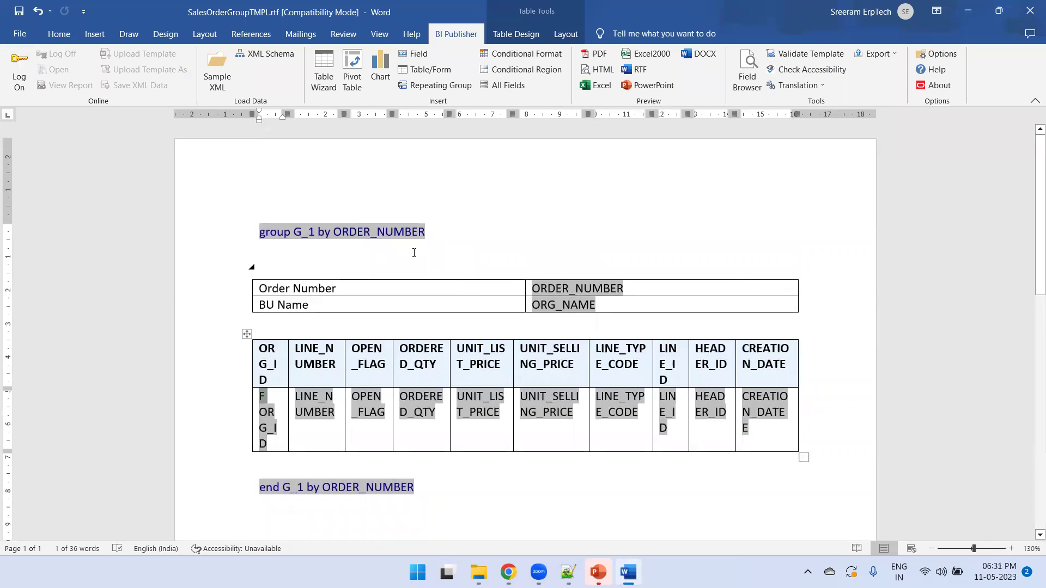
triple_click(387, 232)
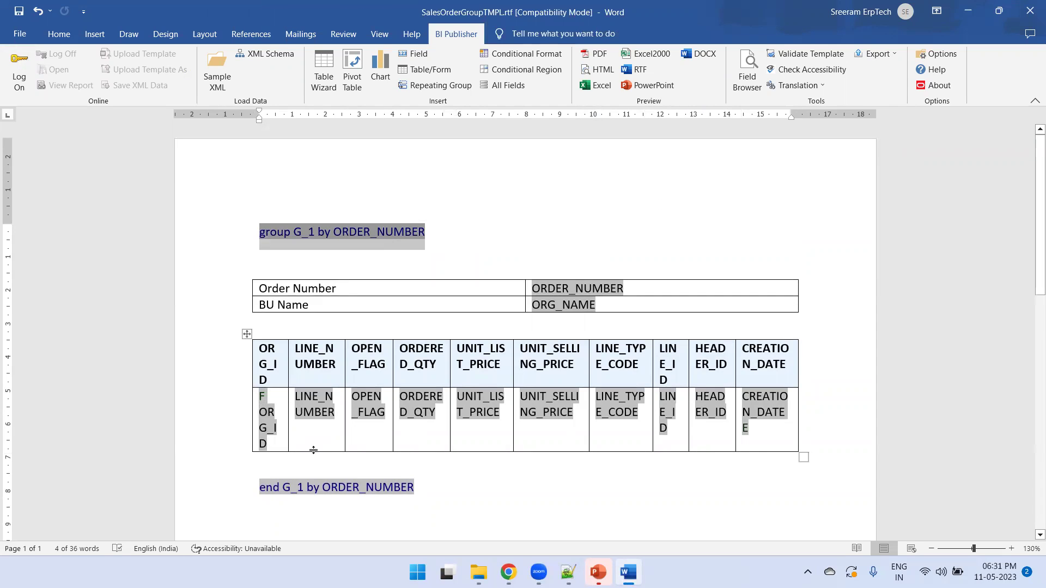
left_click(262, 397)
left_click(773, 435)
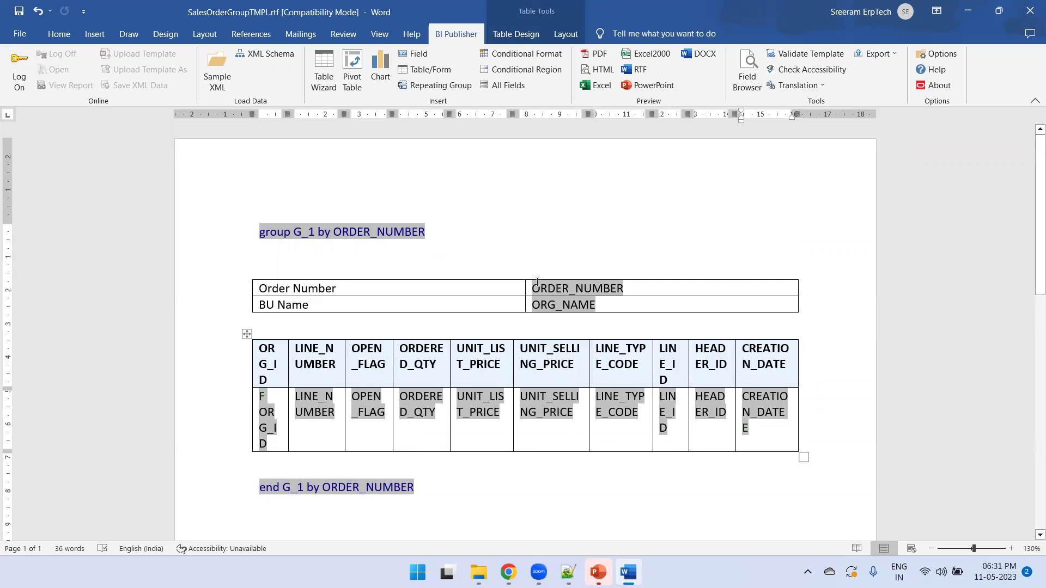
scroll(372, 271, "down", 3)
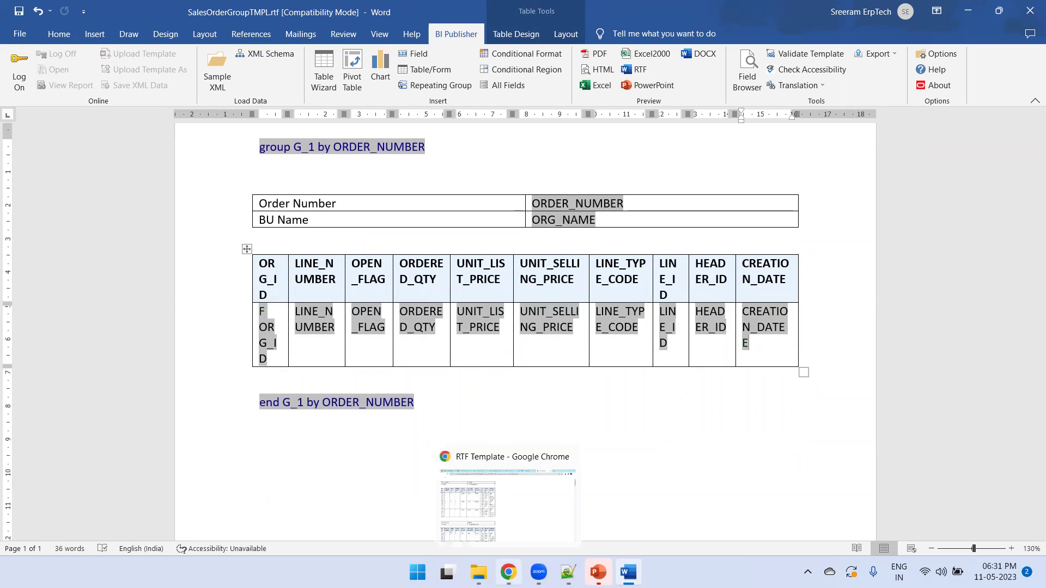
Step: View SalesOrderQuery.sql in Notepad++, then show the SalesOrderGroupDM data model diagram in Chrome
left_click(568, 573)
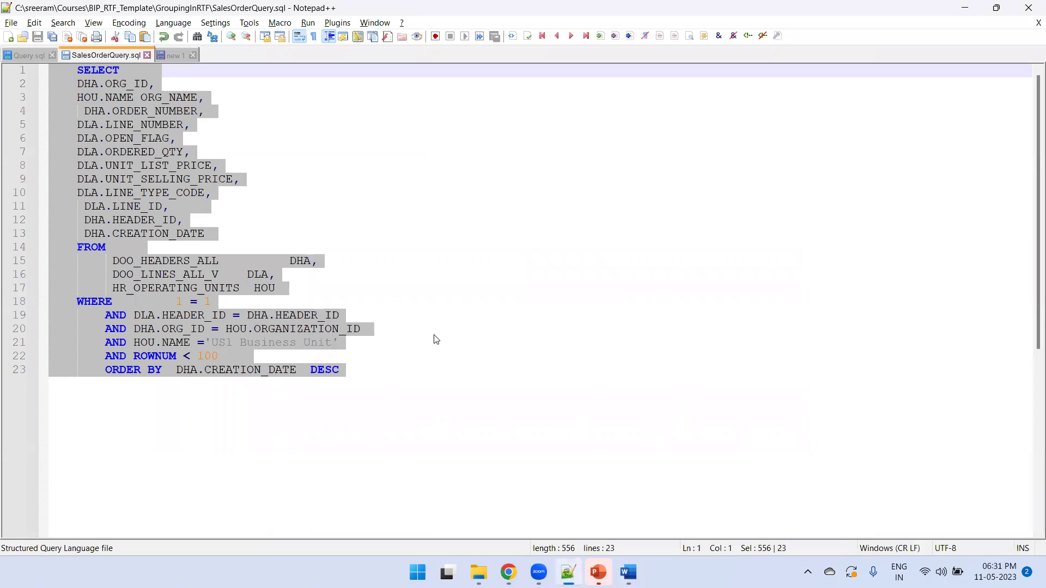
left_click(508, 572)
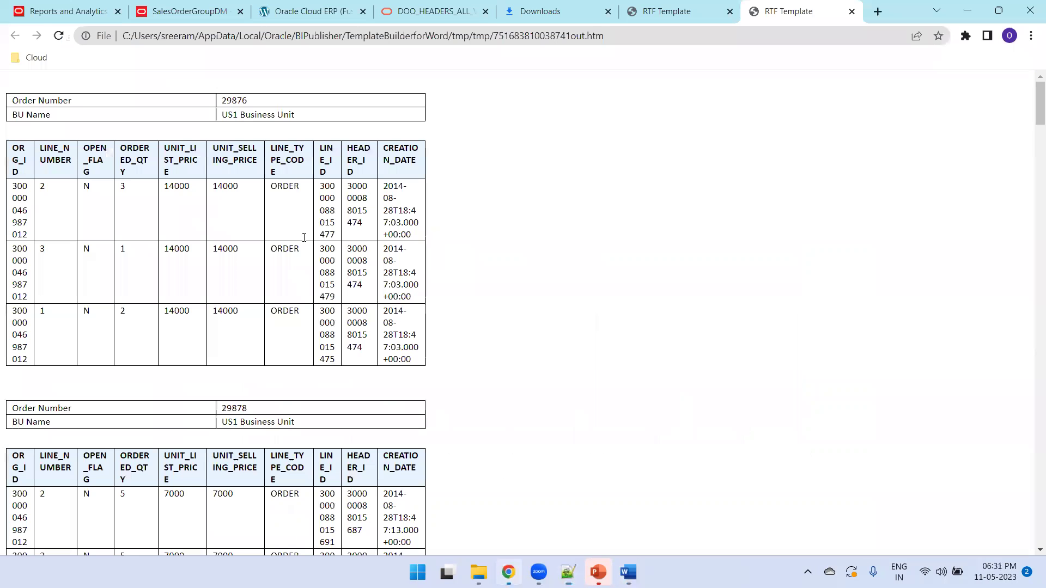
left_click(186, 11)
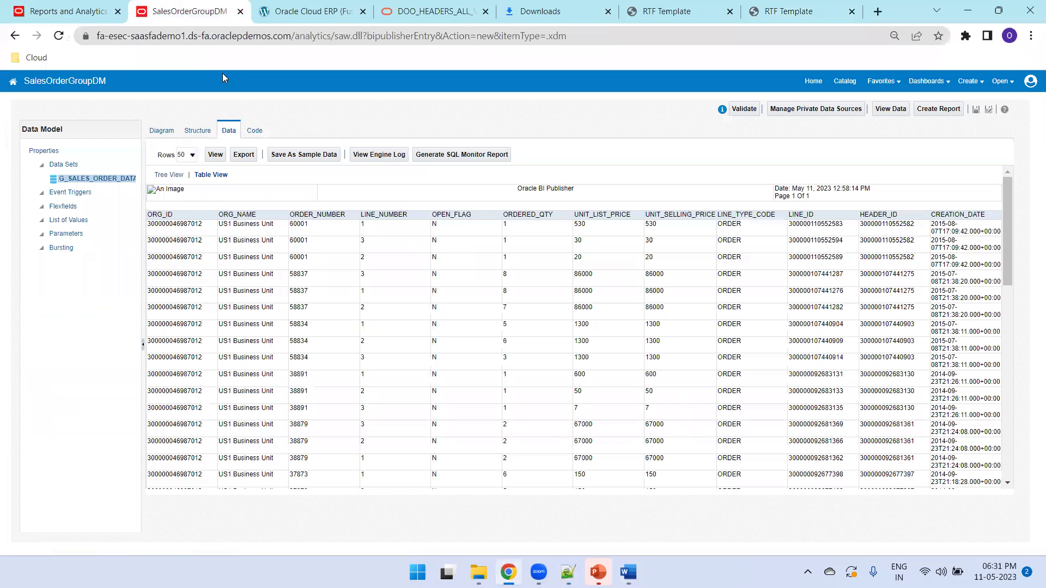
left_click(171, 136)
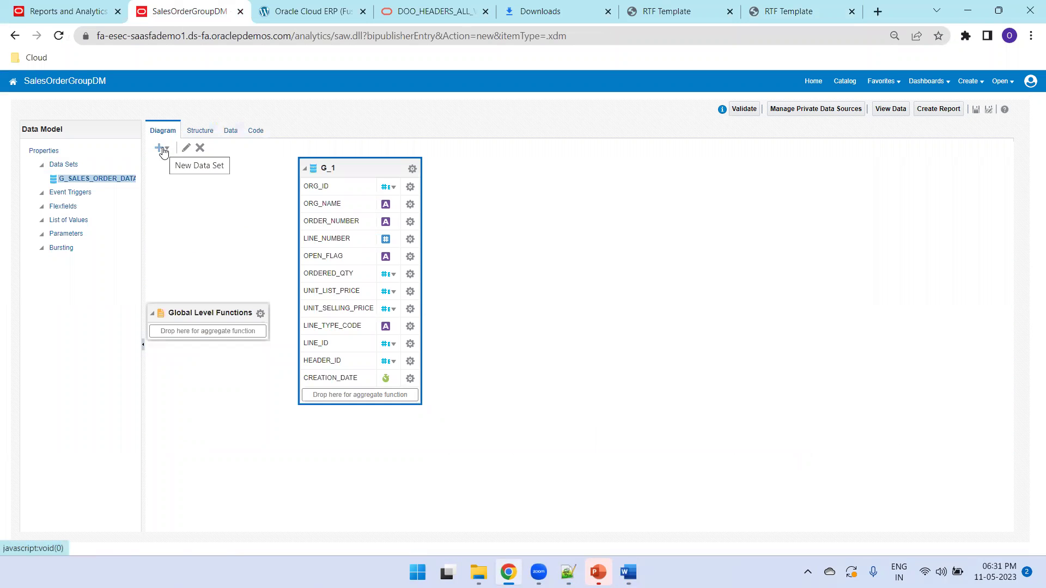
Step: Create SQL data set G_SO_USING_MULTI_DM on ApplicationDB_FSCM from the pasted sales order query
left_click(163, 148)
left_click(169, 162)
left_click(432, 306)
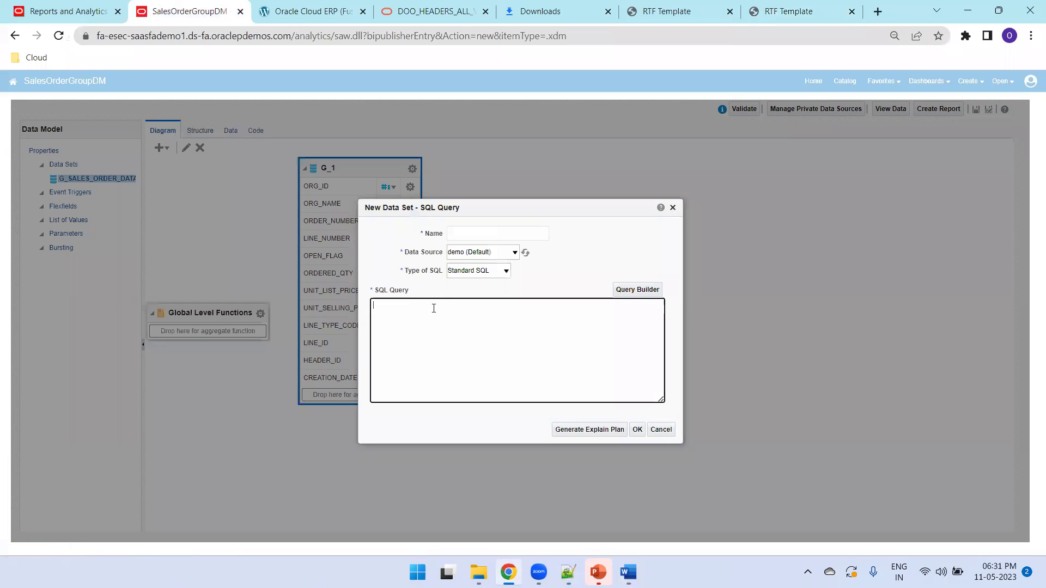
key("ctrl+v")
left_click(464, 233)
type("G")
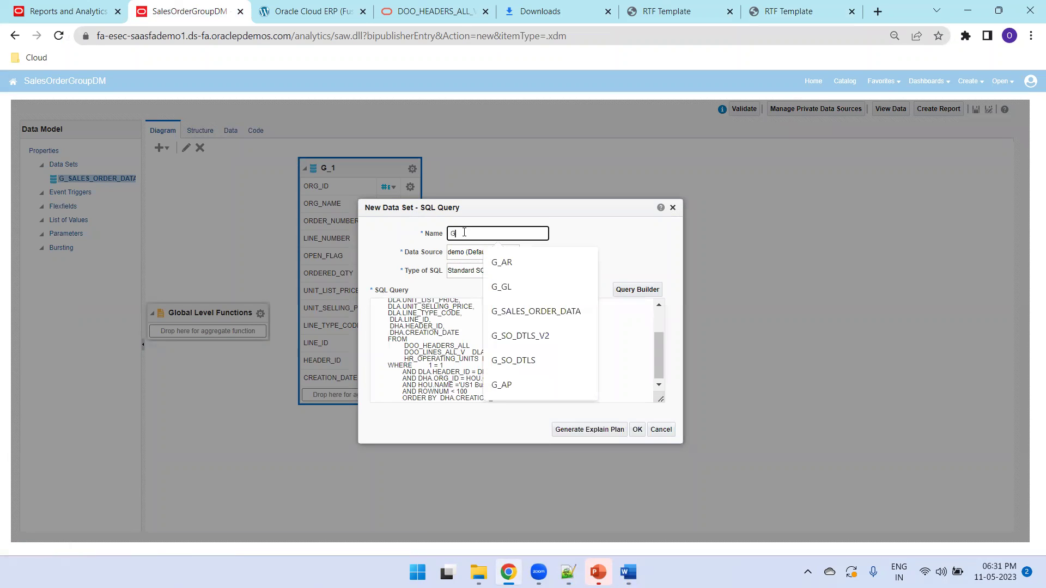
type("_SO_USING_MULTI_DM")
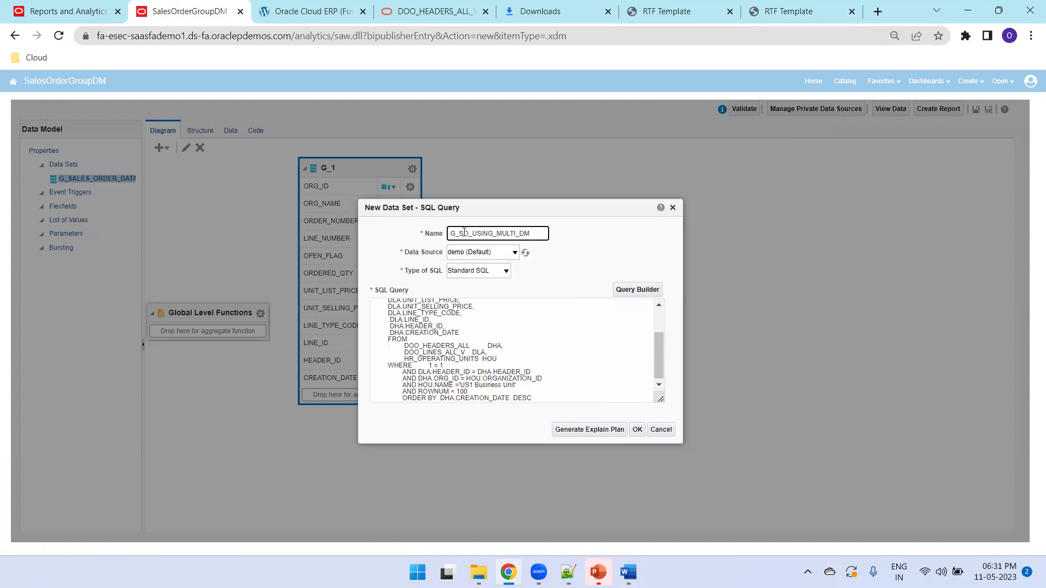
left_click(479, 251)
left_click(478, 270)
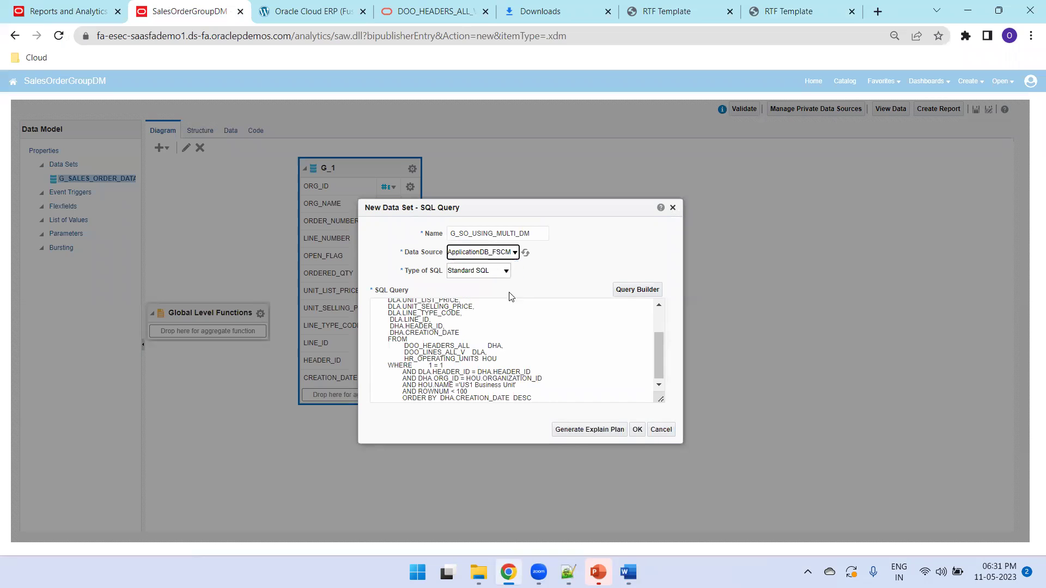
left_click(637, 431)
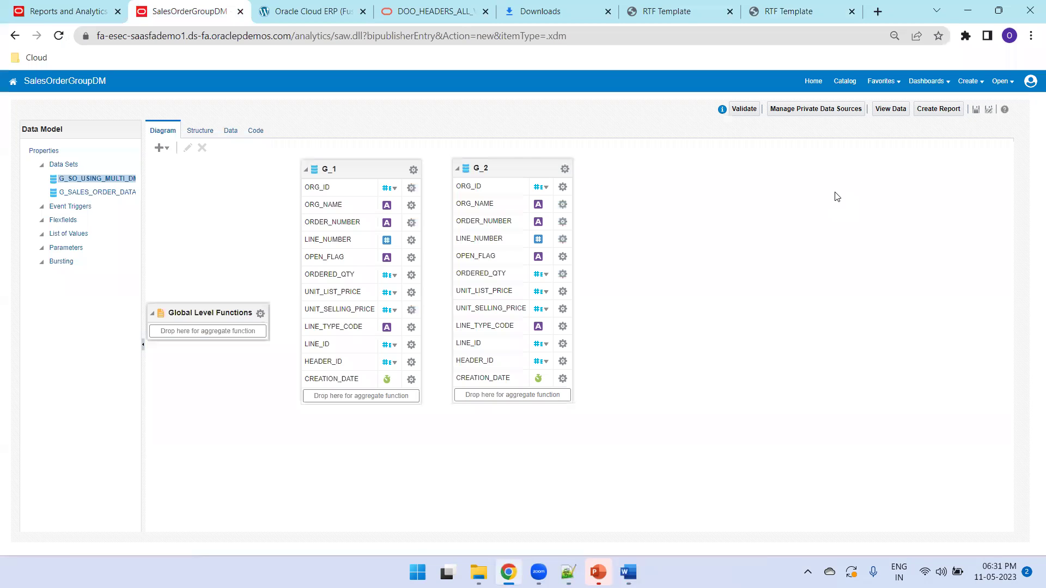
Step: Group G_2 by ORG_NAME and ORDER_NUMBER, nesting the other ten columns in G_3, and save the model
left_click_drag(494, 170, 578, 191)
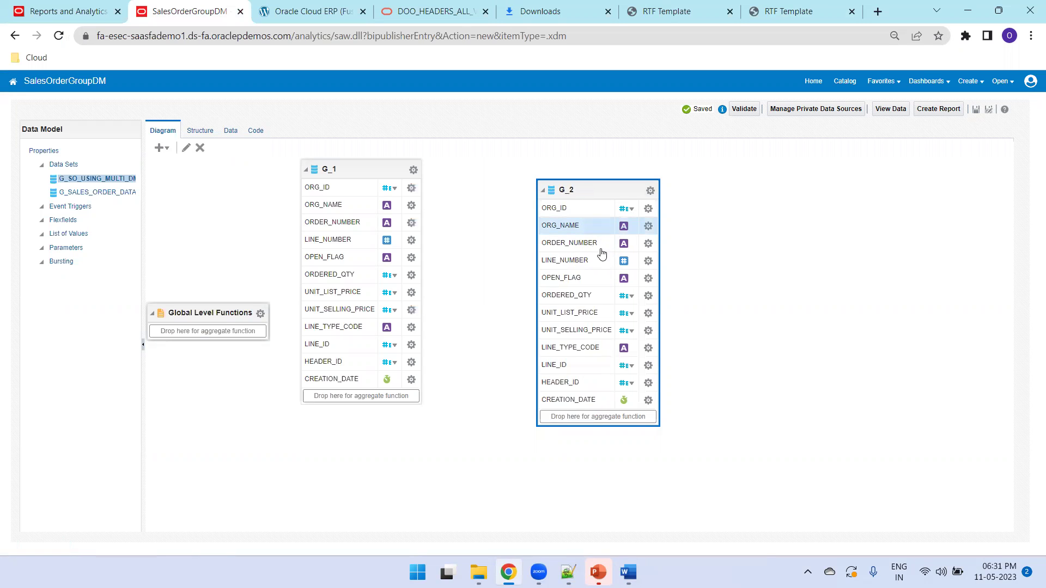
left_click(596, 247, "ctrl")
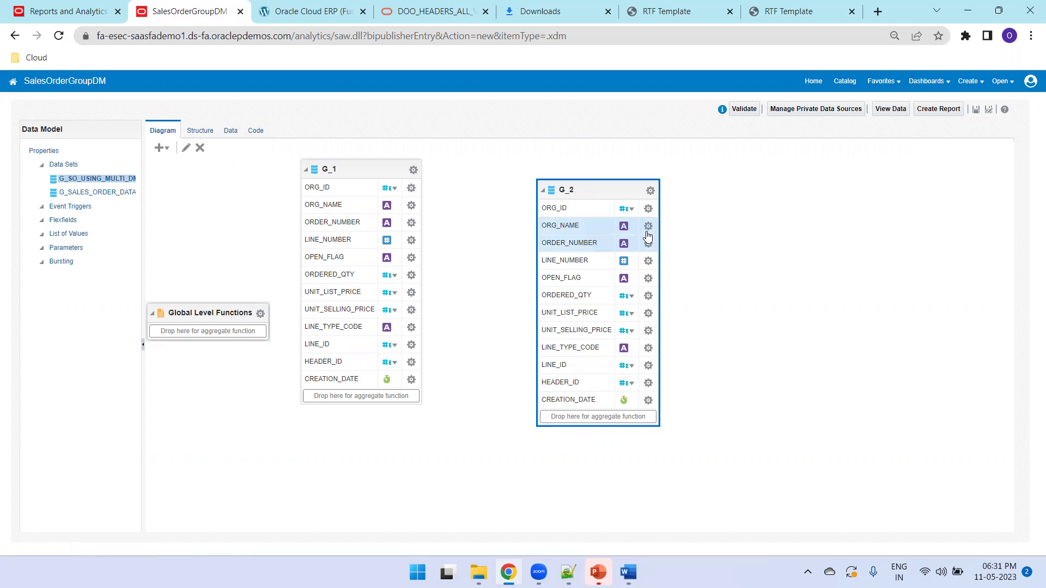
left_click(649, 231)
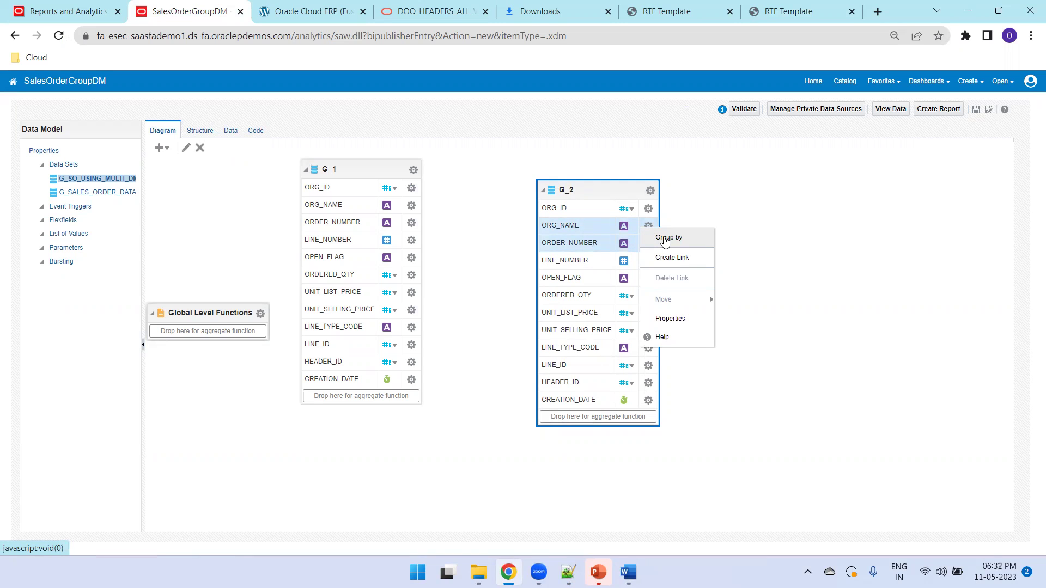
left_click(666, 240)
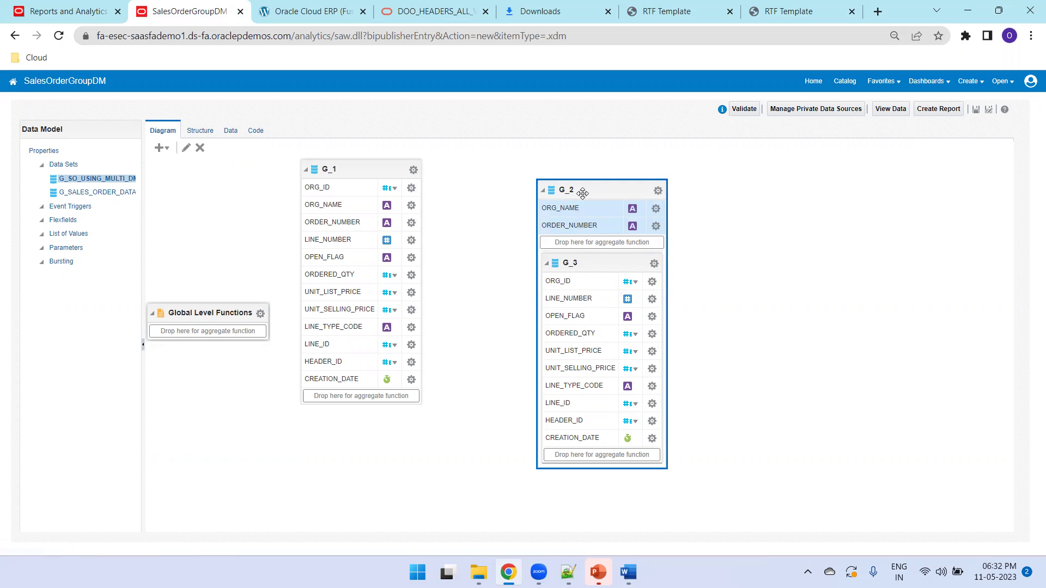
left_click_drag(582, 193, 529, 168)
left_click(976, 110)
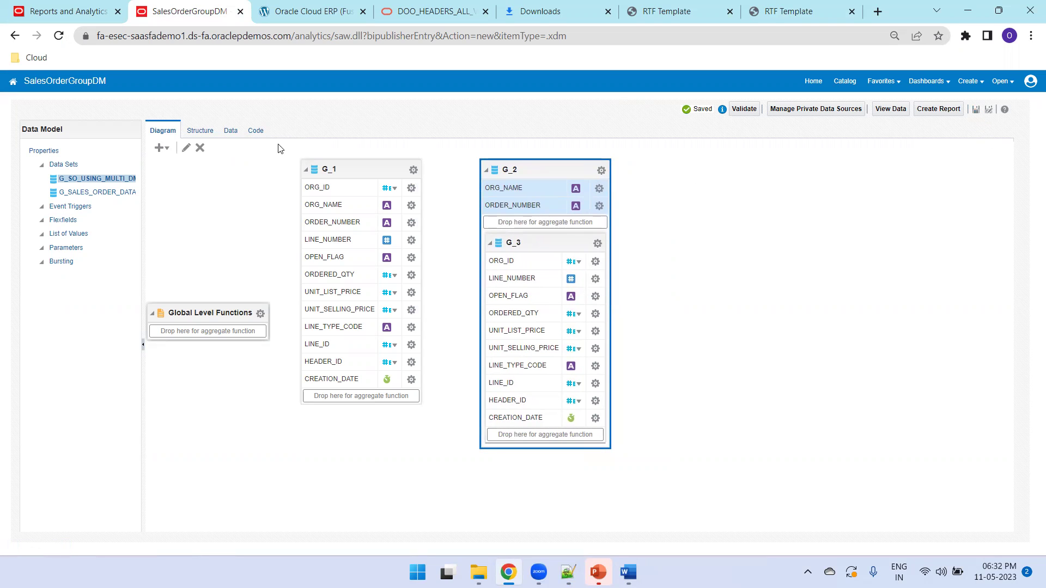
left_click(201, 132)
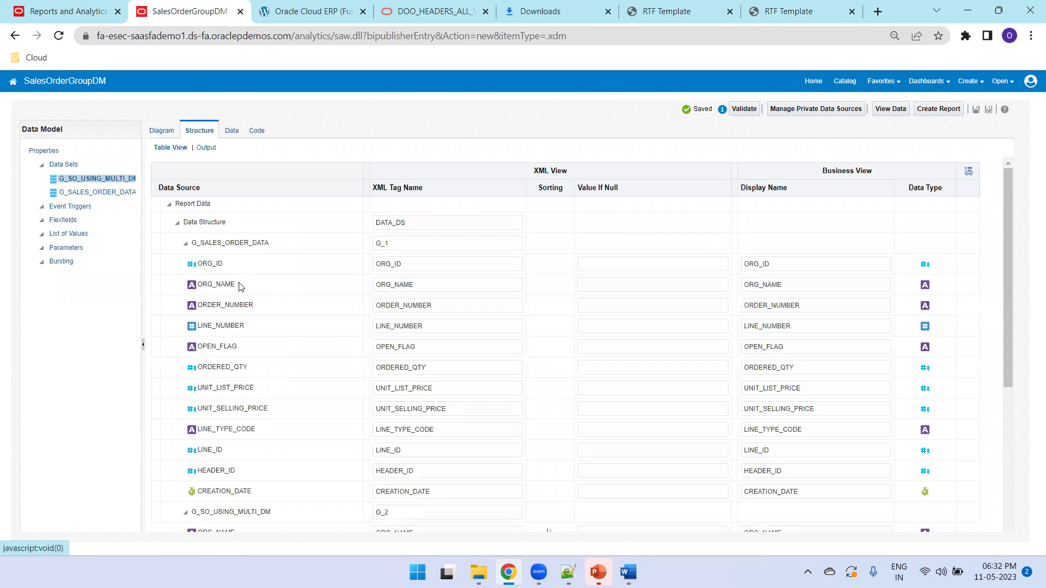
Step: Collapse G_1 and G_3 in the Structure table and inspect the G_3 and G_2 XML tag names
left_click(186, 245)
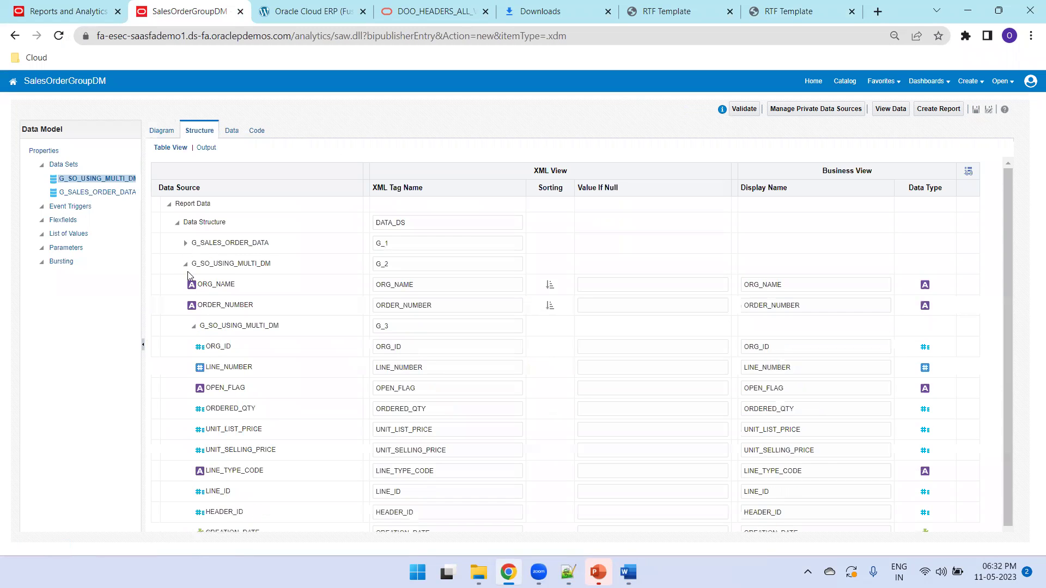
left_click(194, 326)
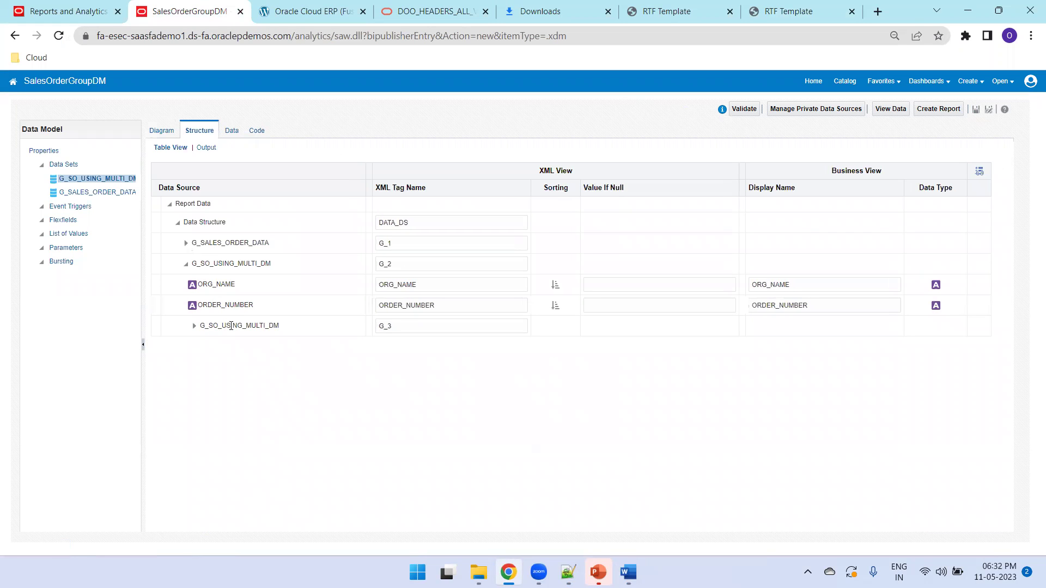
left_click(420, 327)
left_click(403, 264)
left_click_drag(392, 326, 363, 331)
left_click(402, 264)
left_click_drag(402, 264, 376, 268)
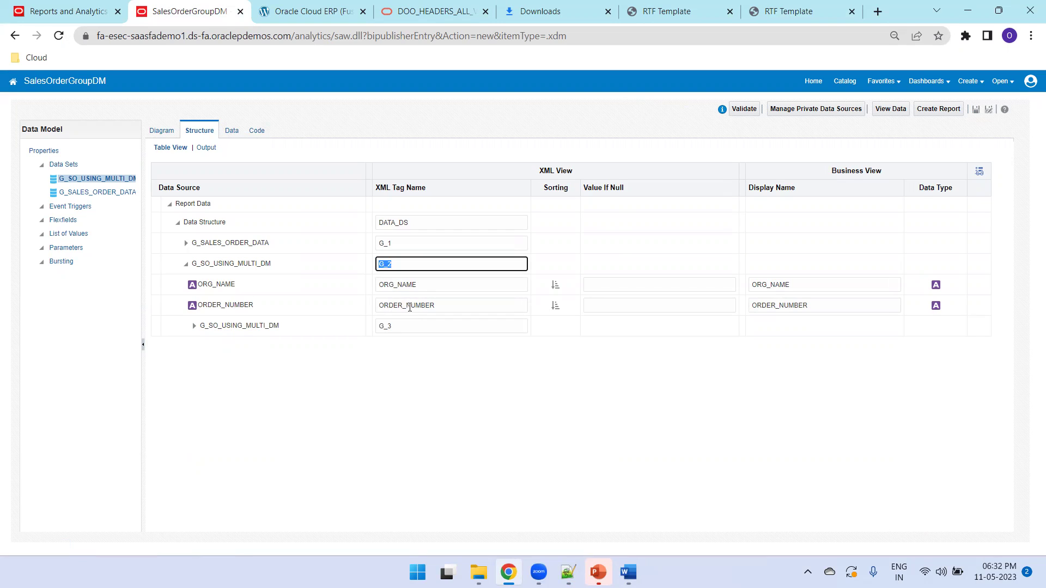
left_click(163, 131)
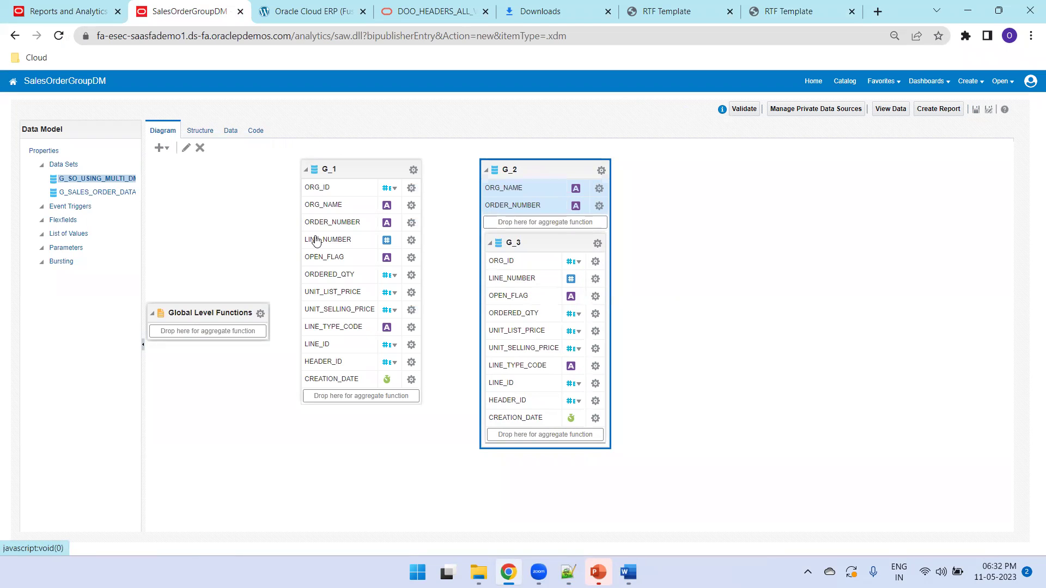
Step: View 50 rows of sample data, save the model, and export it as SalesOrderGroupDM.xml
left_click(230, 130)
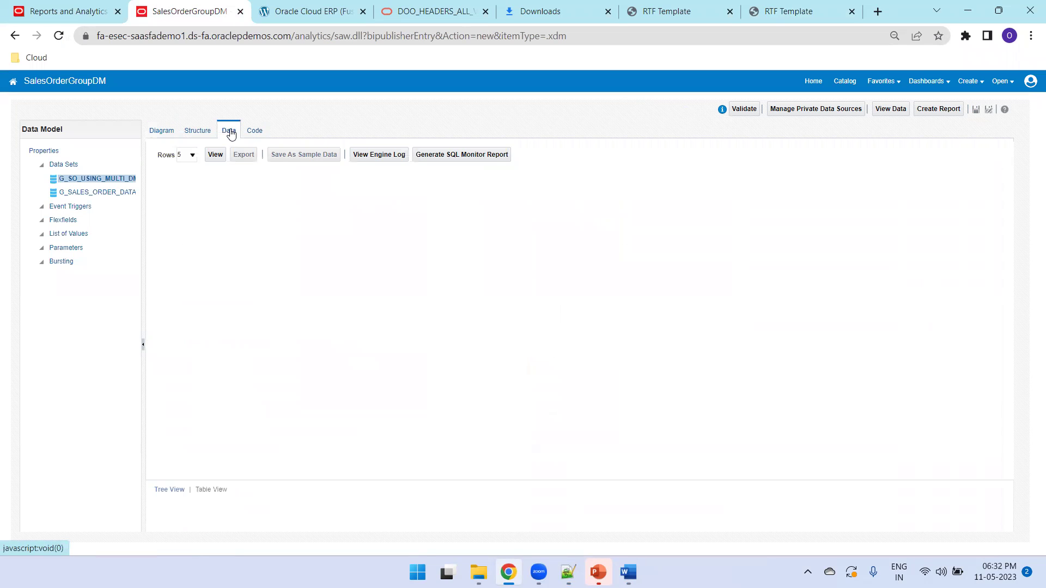
left_click(191, 156)
left_click(182, 183)
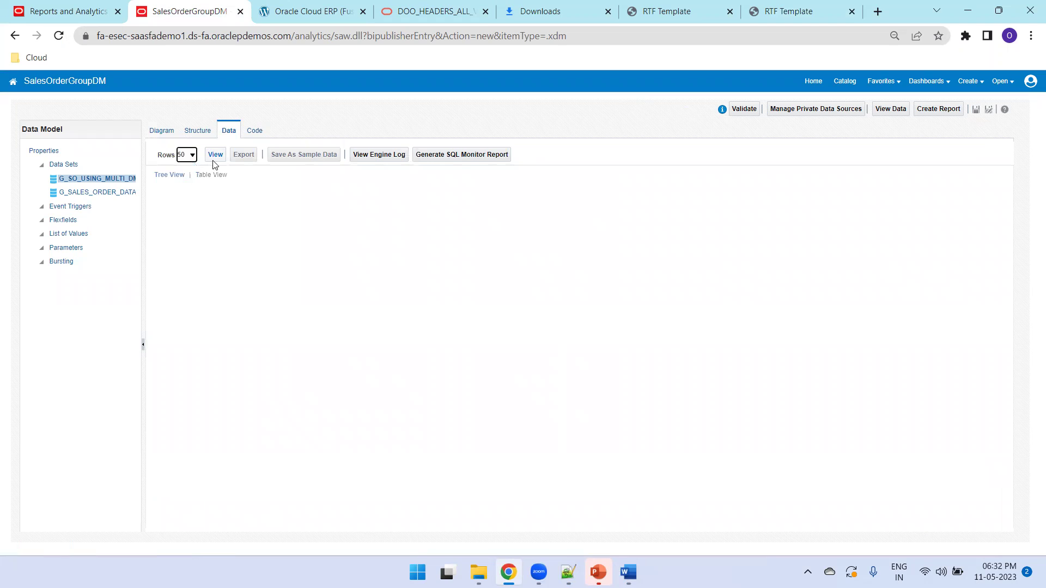
left_click(215, 155)
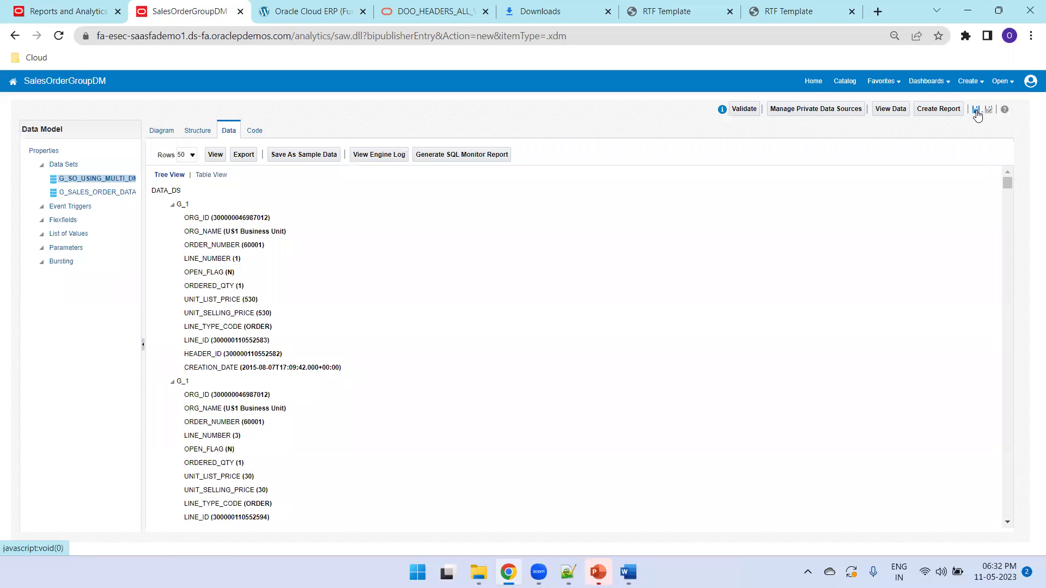
left_click(976, 111)
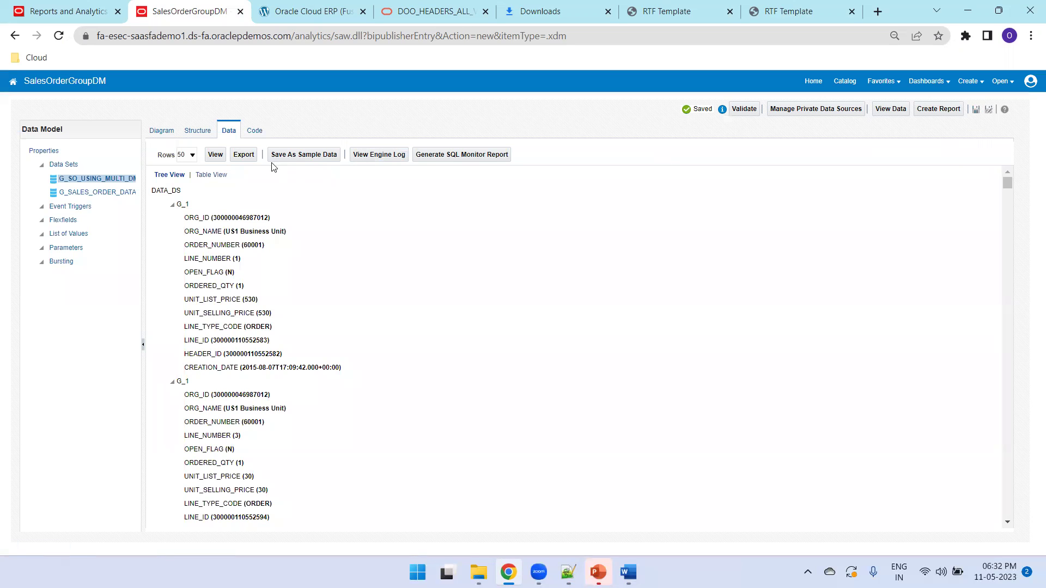
left_click(243, 154)
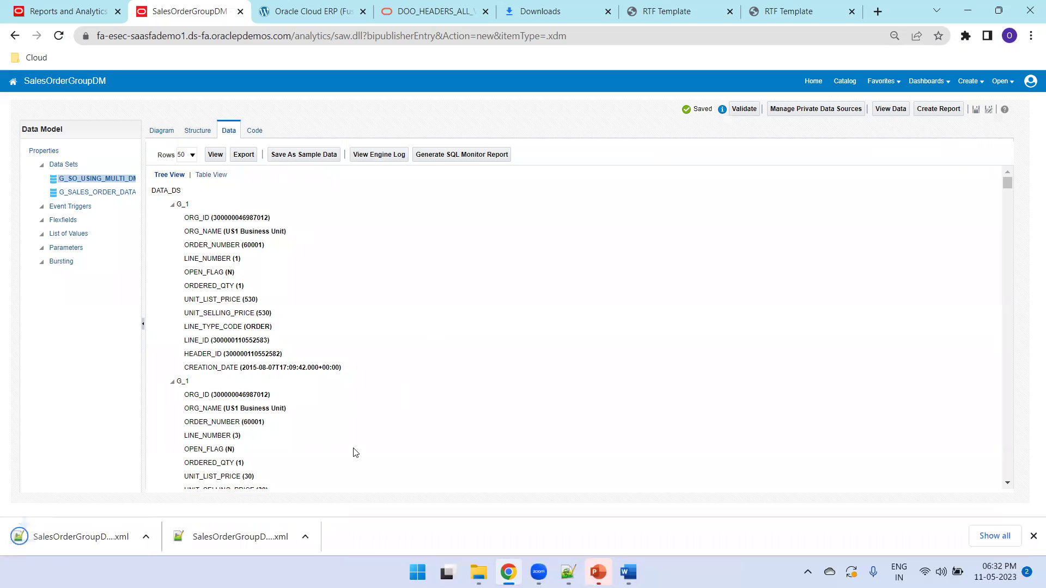
key("ctrl+j")
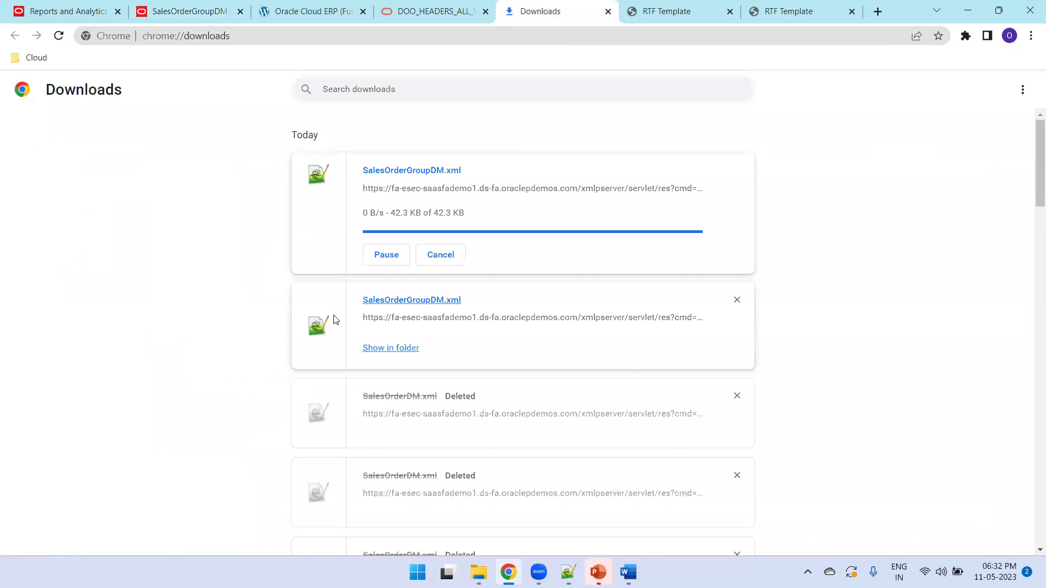
Step: Move the downloaded SalesOrderGroupDM.xml into GroupingInRTF, replacing the existing copy
left_click(391, 218)
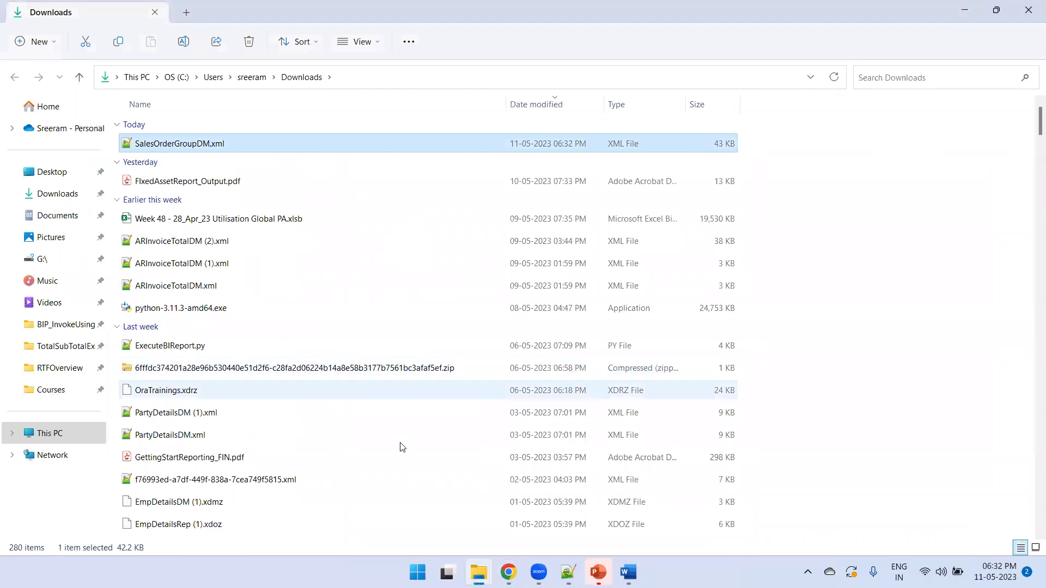
mouse_move(478, 572)
left_click(535, 507)
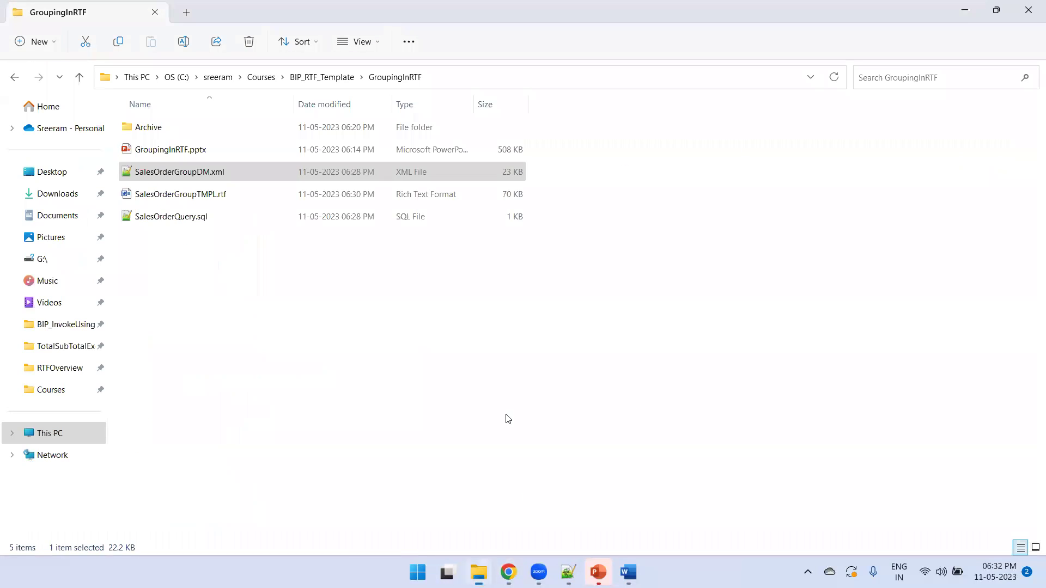
key("ctrl+v")
left_click(470, 229)
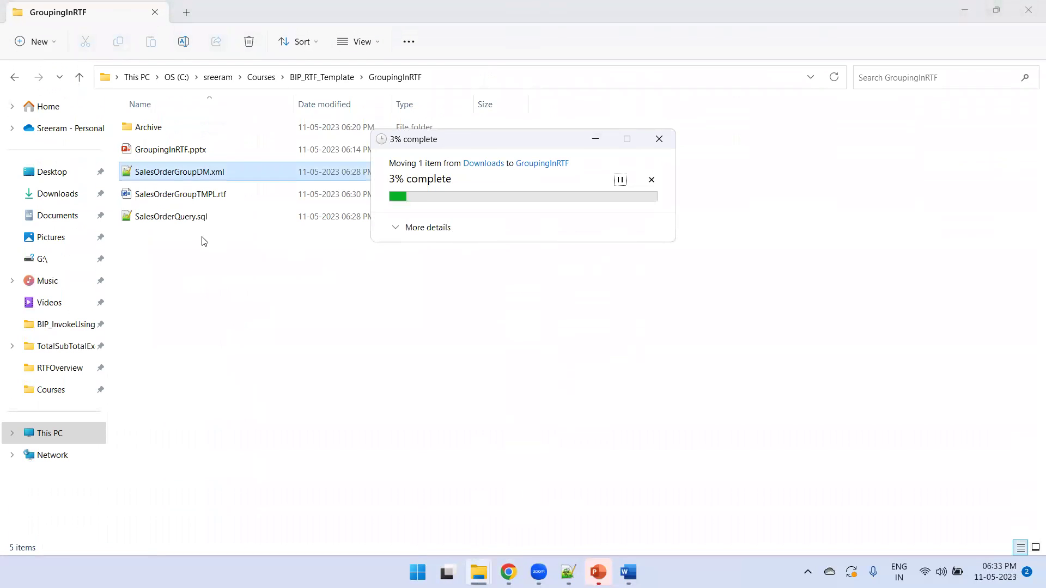
Step: Open SalesOrderQuery.sql in Notepad++ and bring up its Open dialog
double_click(204, 216)
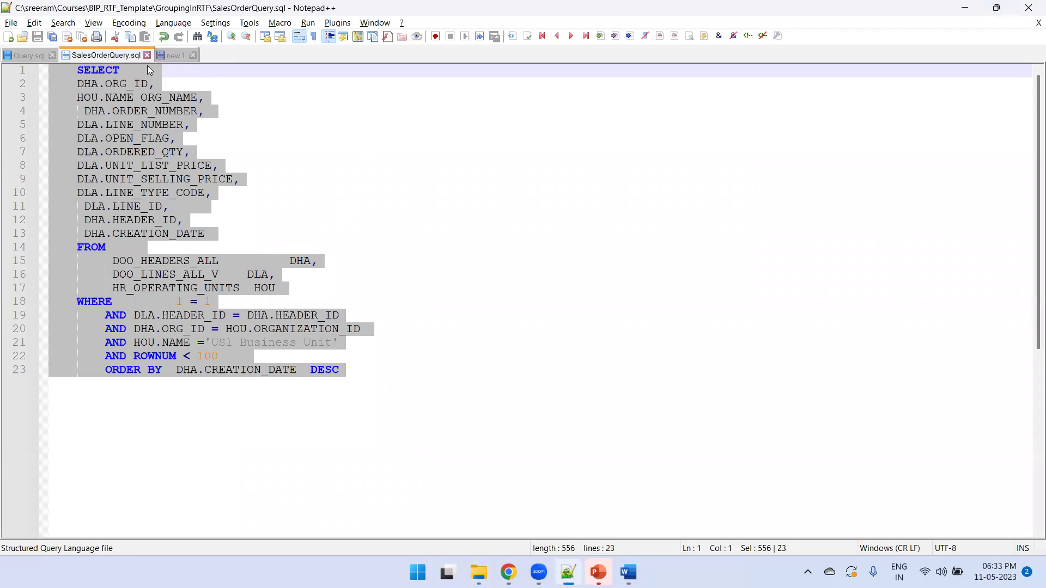
key("alt+Tab")
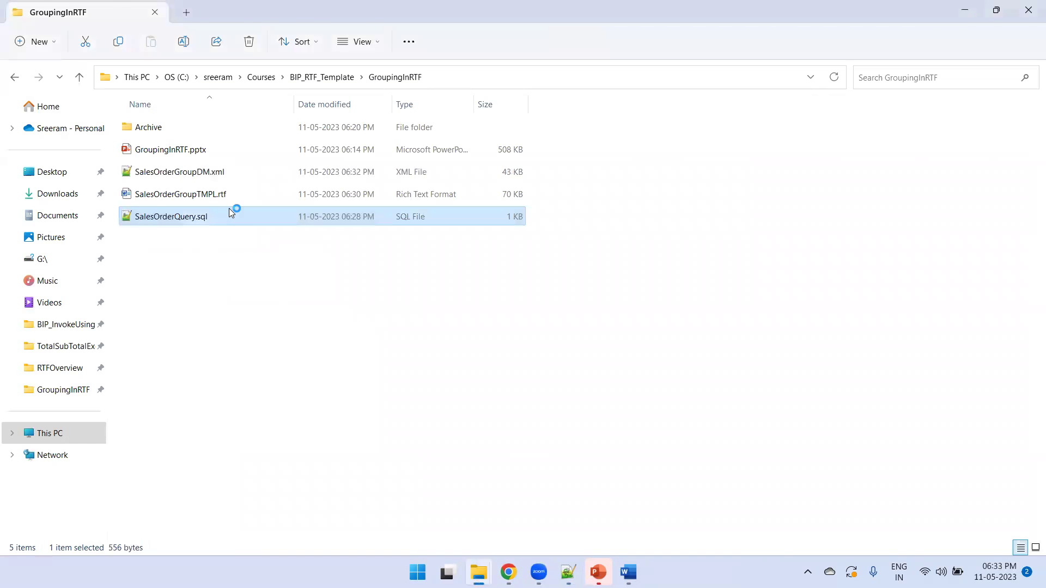
left_click(289, 194)
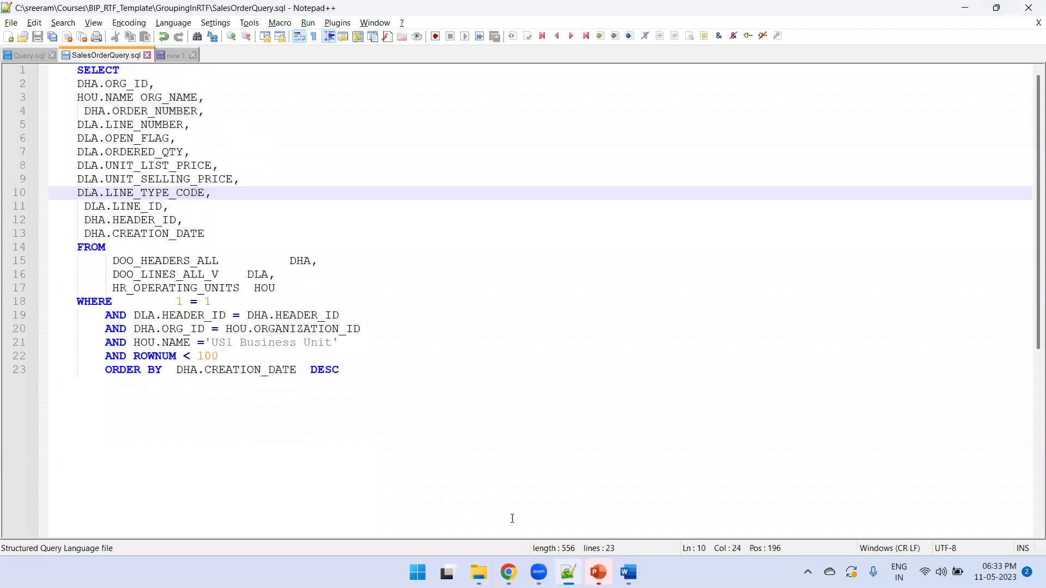
left_click(321, 297)
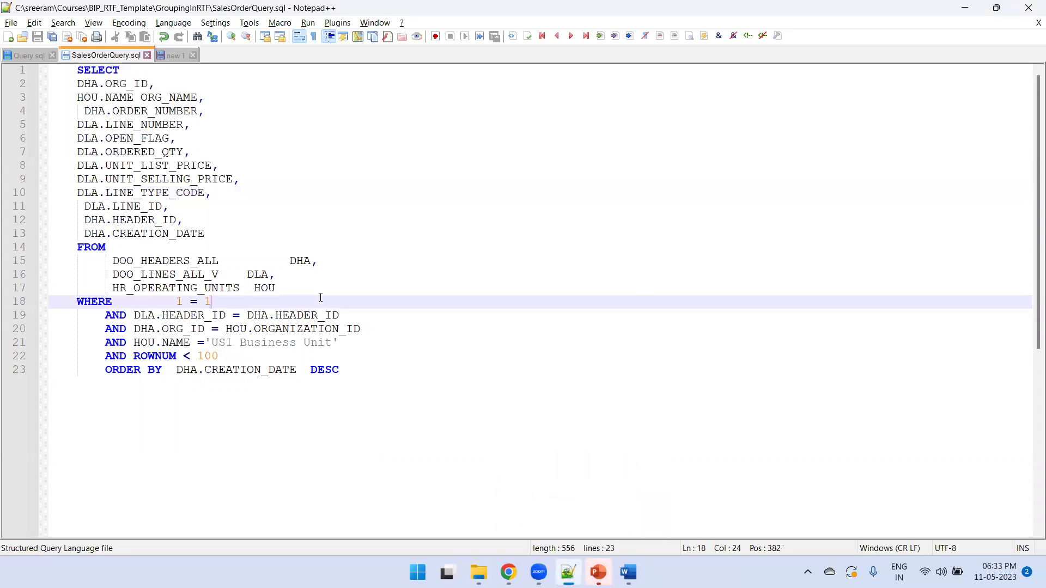
key("ctrl+o")
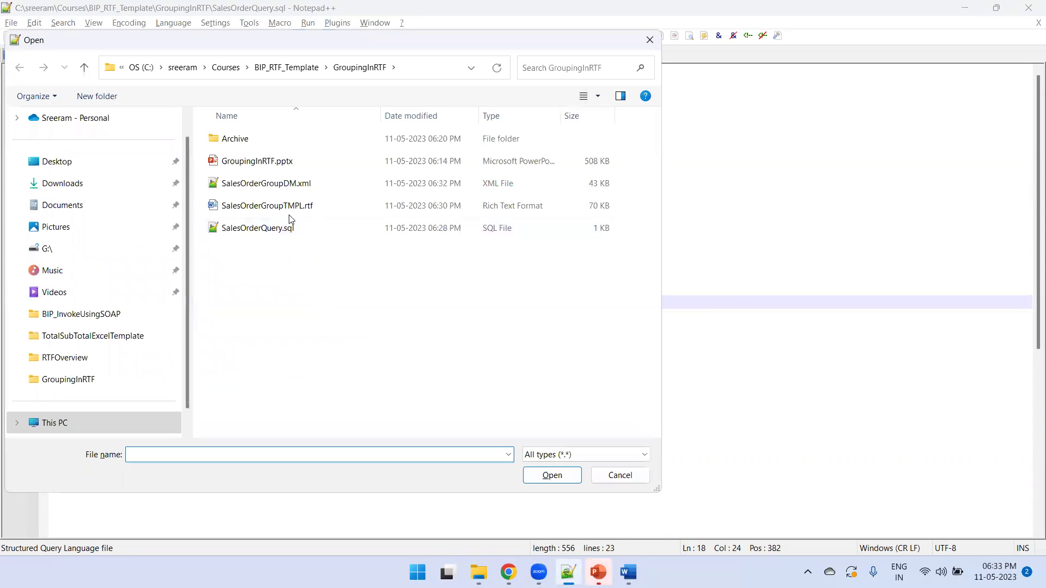
Step: Open SalesOrderGroupDM.xml in Notepad++ and fold the first two G_1 record blocks
double_click(294, 185)
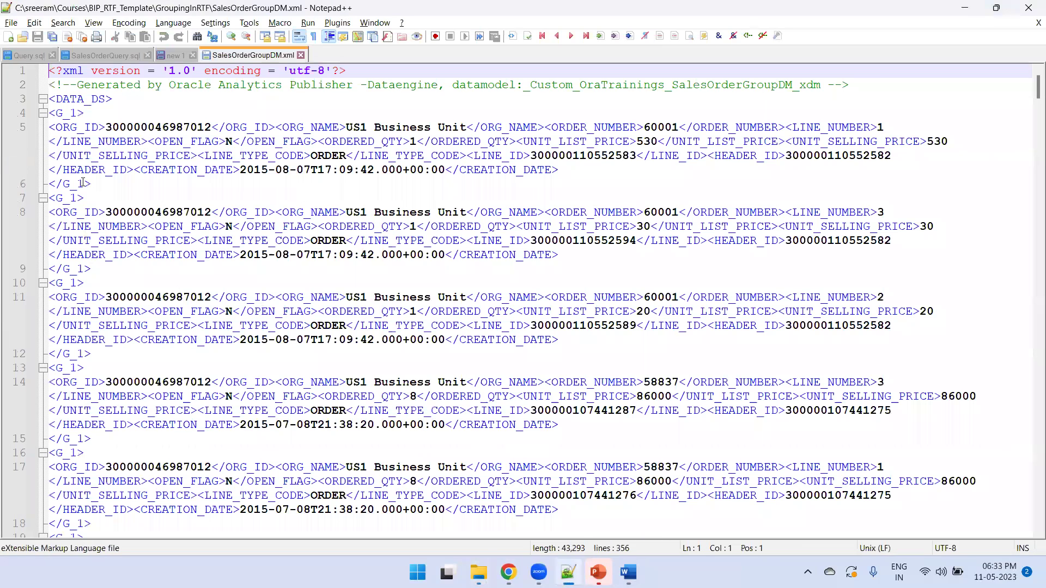
left_click(42, 114)
left_click(42, 128)
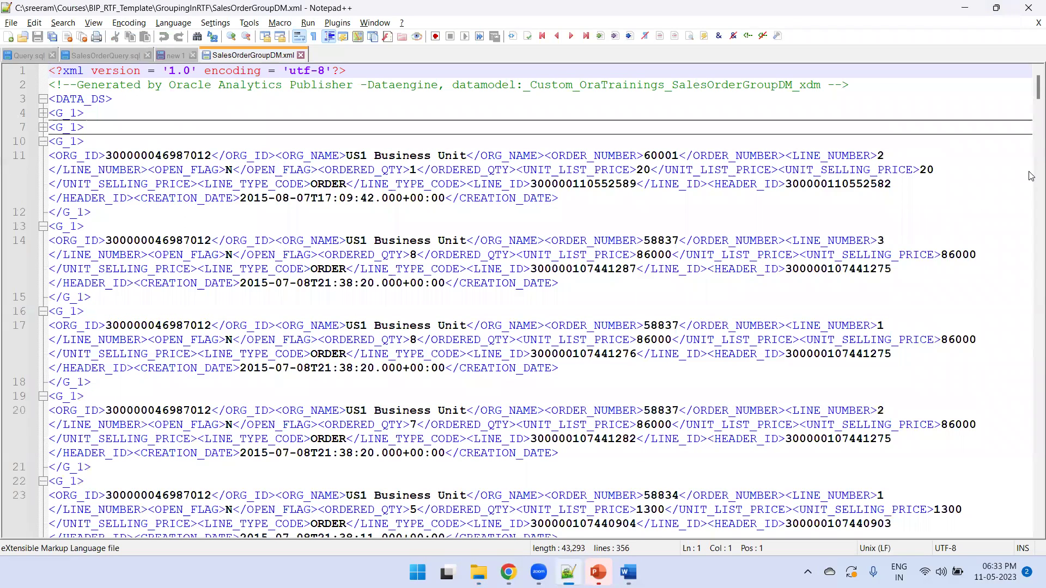
Step: At the file end, check that the G_2 group wraps the G_3 blocks at lines 348 and 351
left_click_drag(1033, 101, 1031, 522)
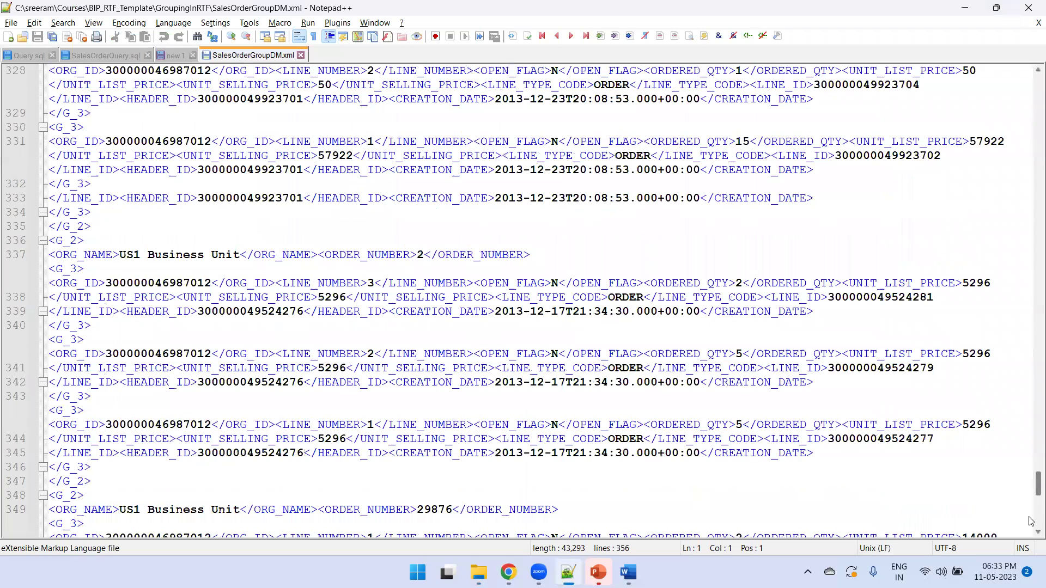
scroll(670, 470, "down", 4)
double_click(70, 467)
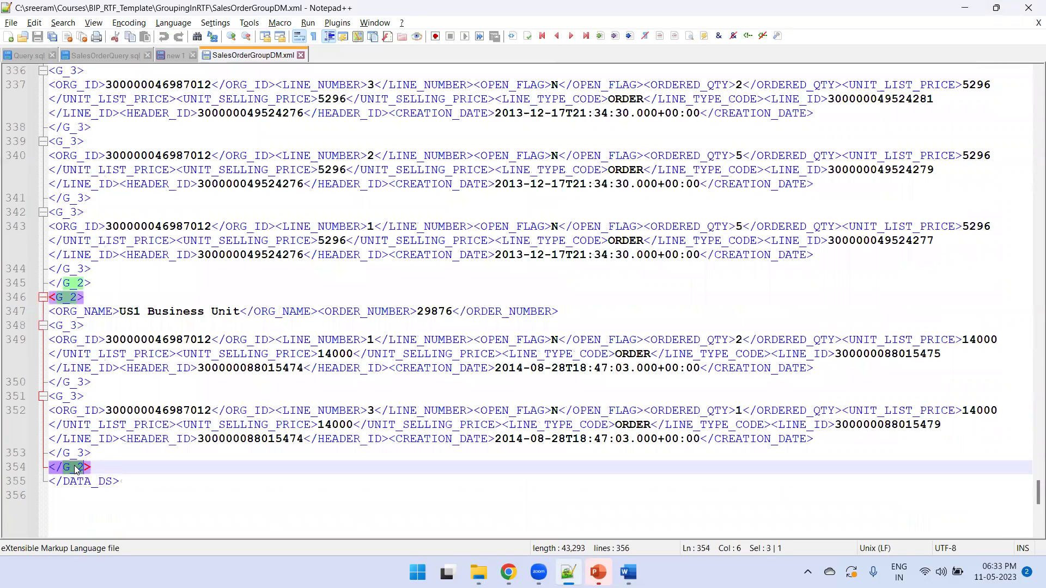
left_click(42, 326)
left_click(42, 340)
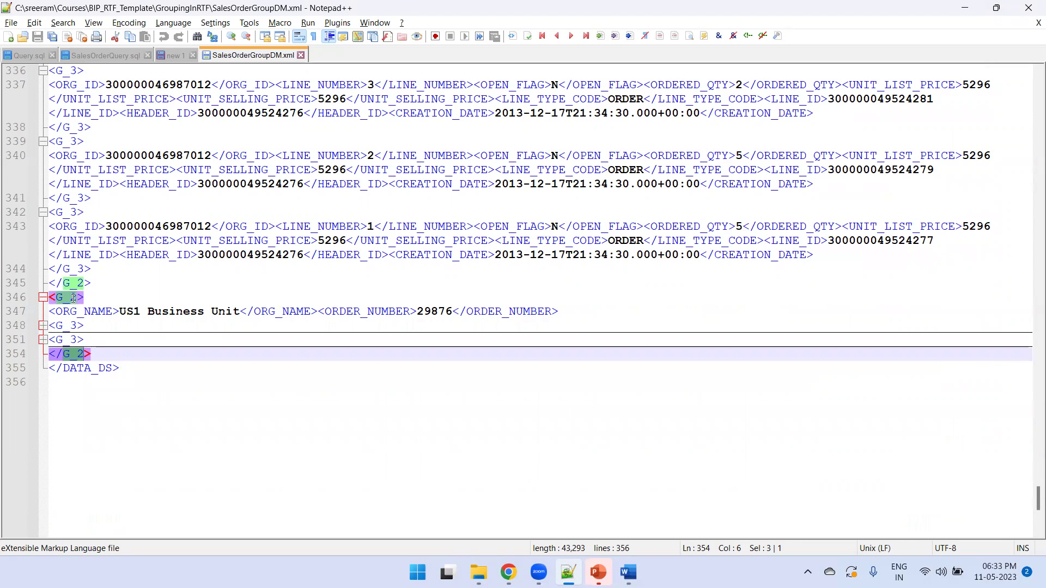
left_click(438, 311)
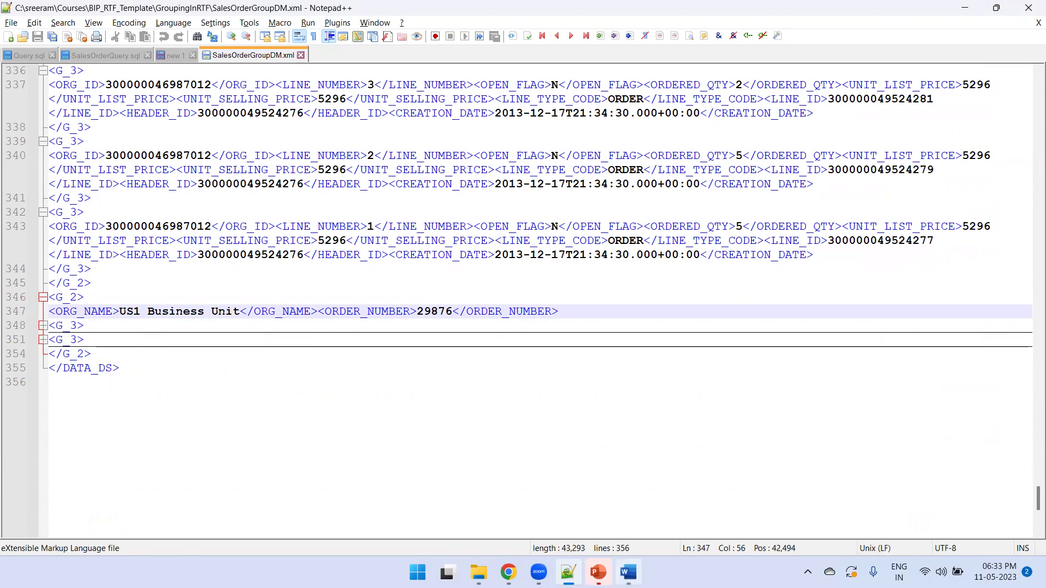
key("alt+Tab")
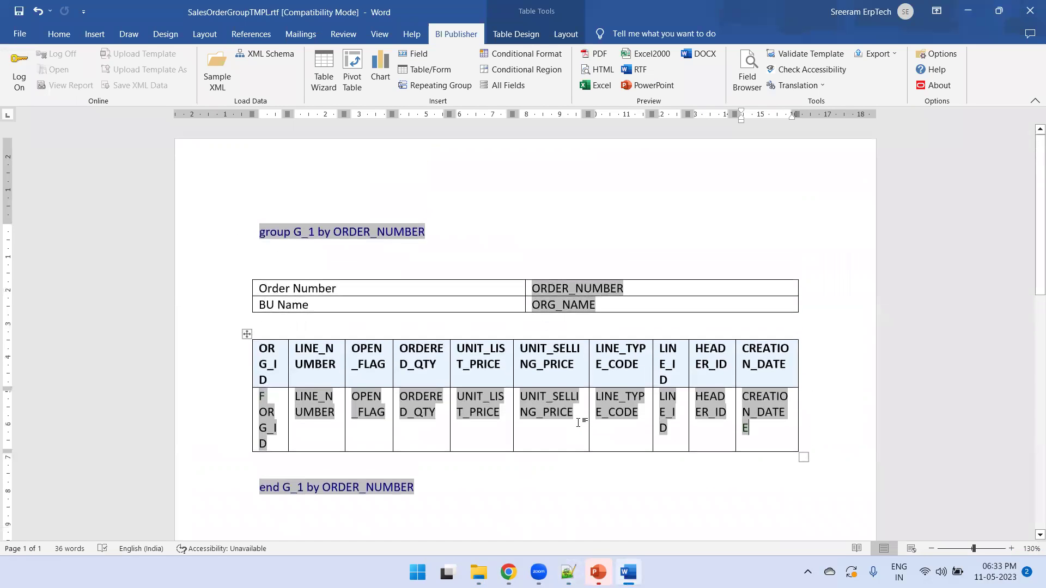
Step: Start a new blank document and copy the GroupingInRTF folder path for saving
scroll(578, 422, "down", 1, "ctrl")
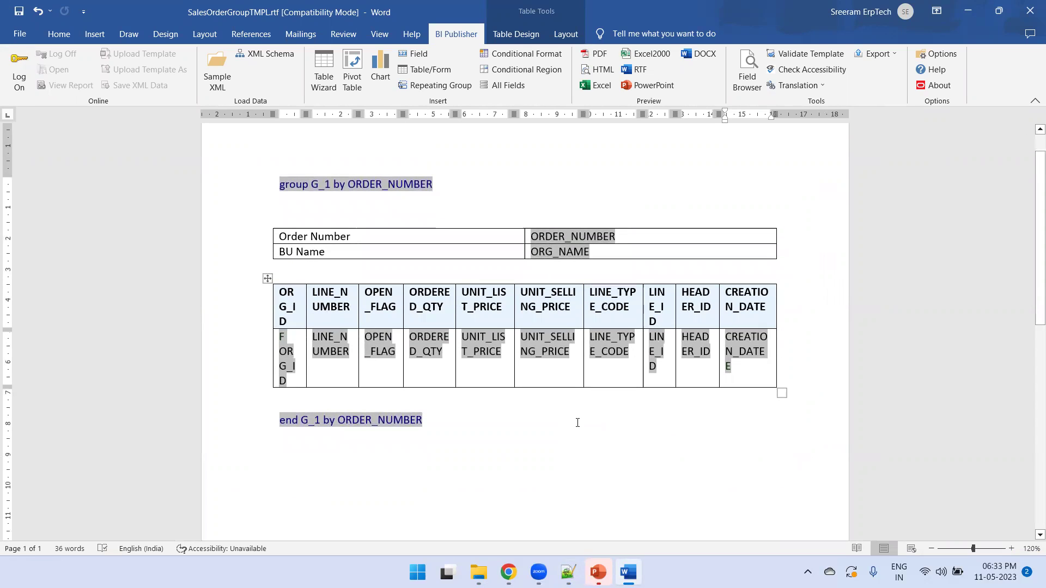
key("ctrl+n")
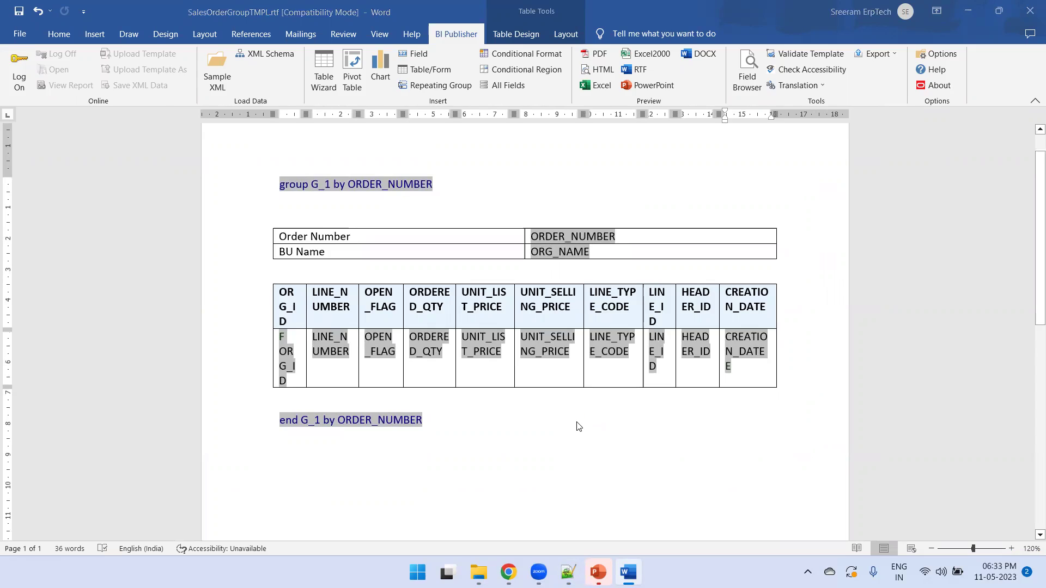
key("ctrl+s")
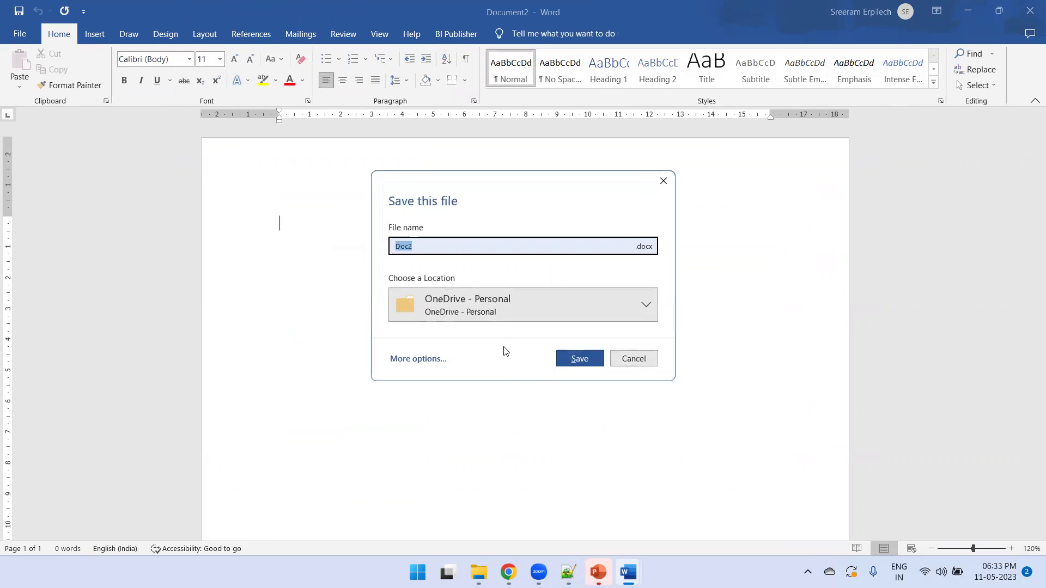
mouse_move(478, 572)
left_click(527, 522)
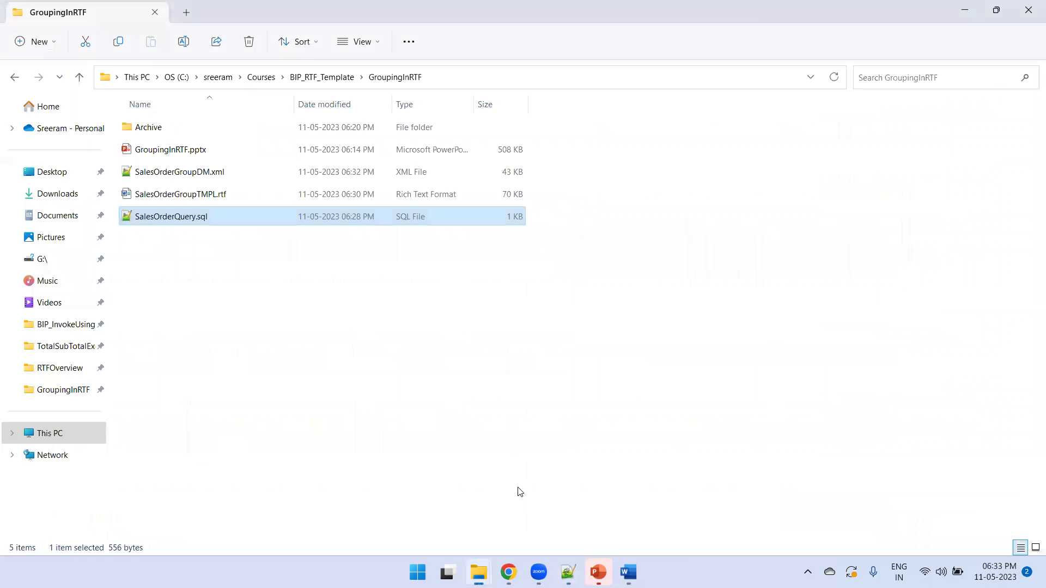
key("alt+d")
key("alt+Tab")
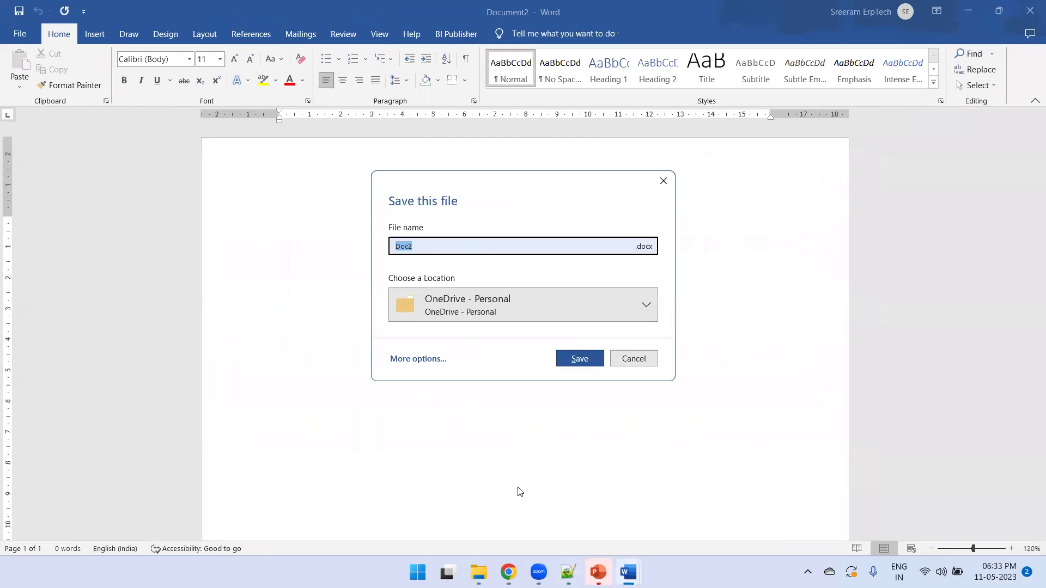
Step: Save it in GroupingInRTF as SalesOrderMultiGroupTMPL.rtf with Rich Text Format file type
left_click(432, 362)
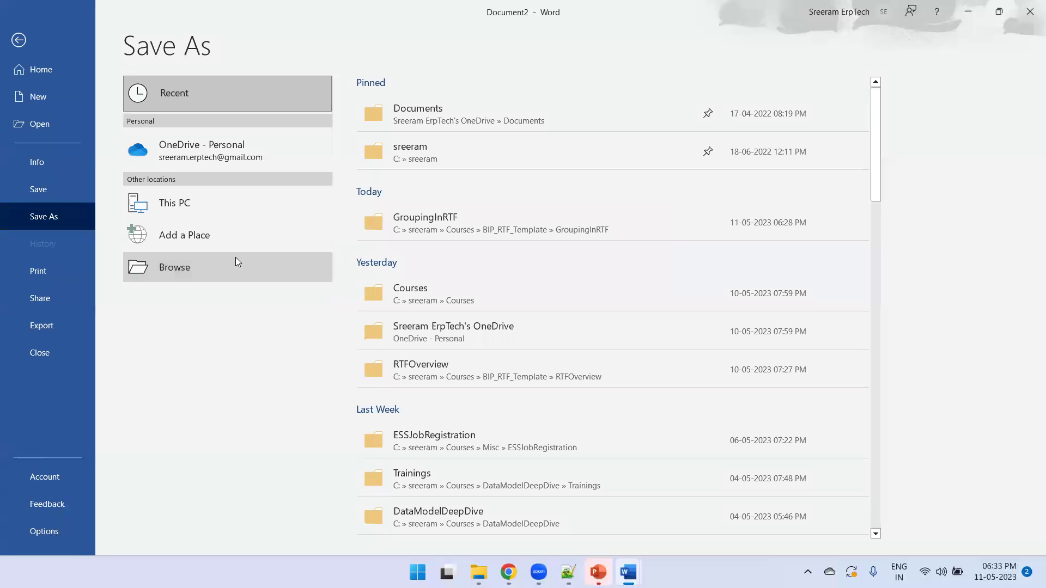
left_click(236, 259)
key("ctrl+v")
key("Return")
type("Sal")
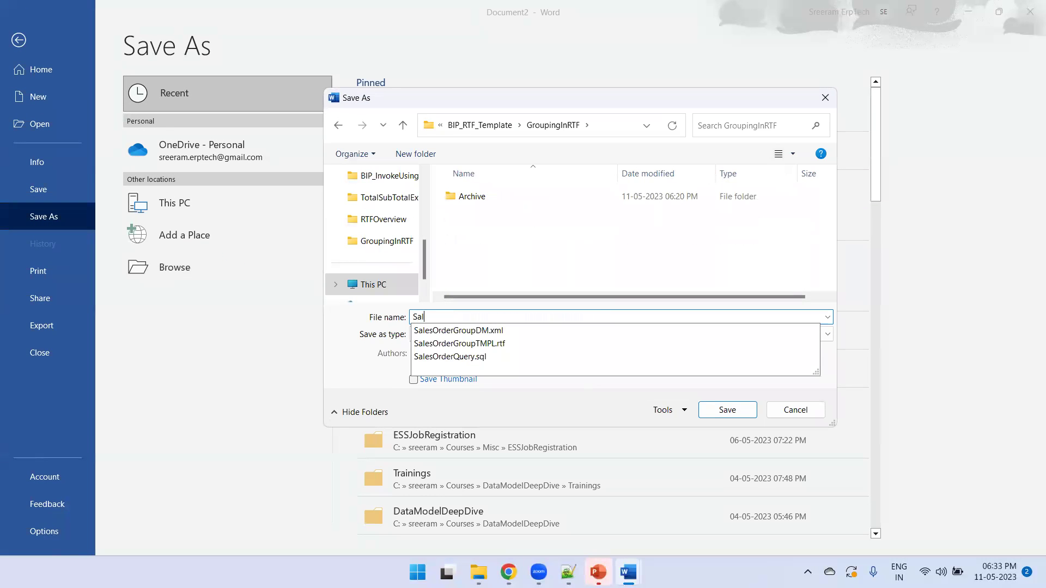
type("esOrderGroup")
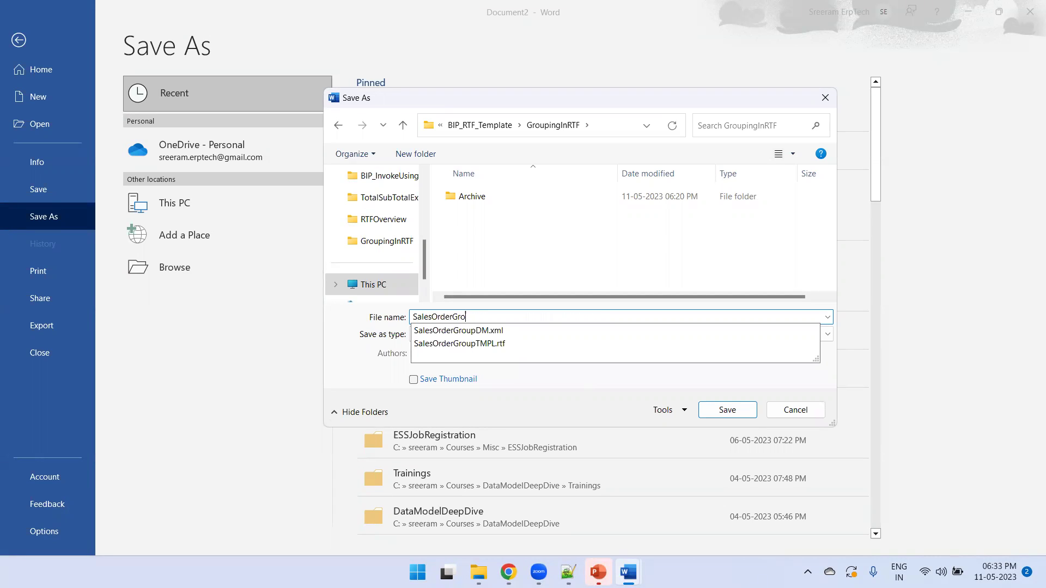
key("BackSpace")
key("BackSpace")
key("BackSpace")
type("MultiGroupTMPL")
key("Tab")
key("r")
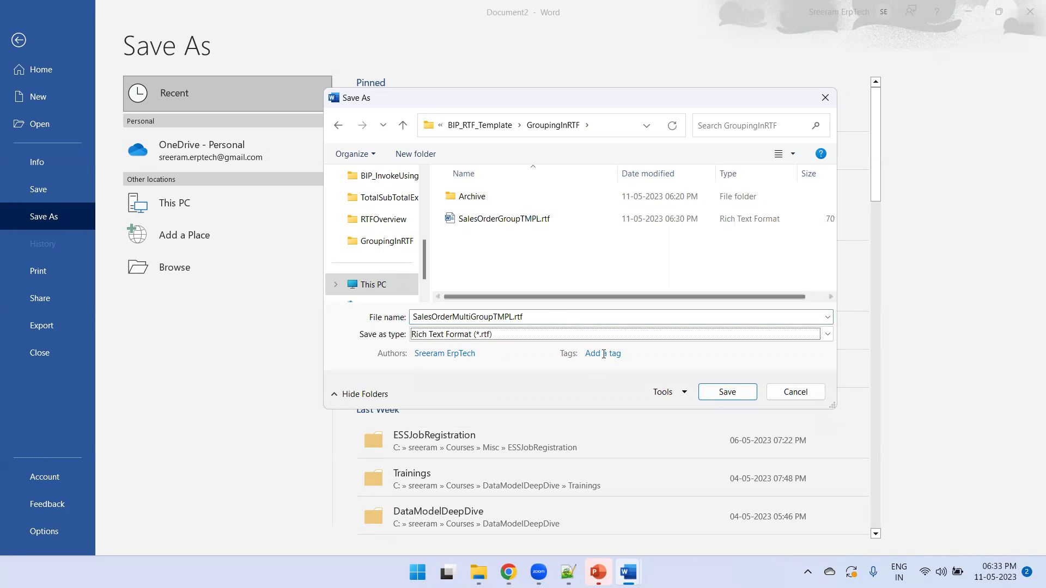
left_click(714, 395)
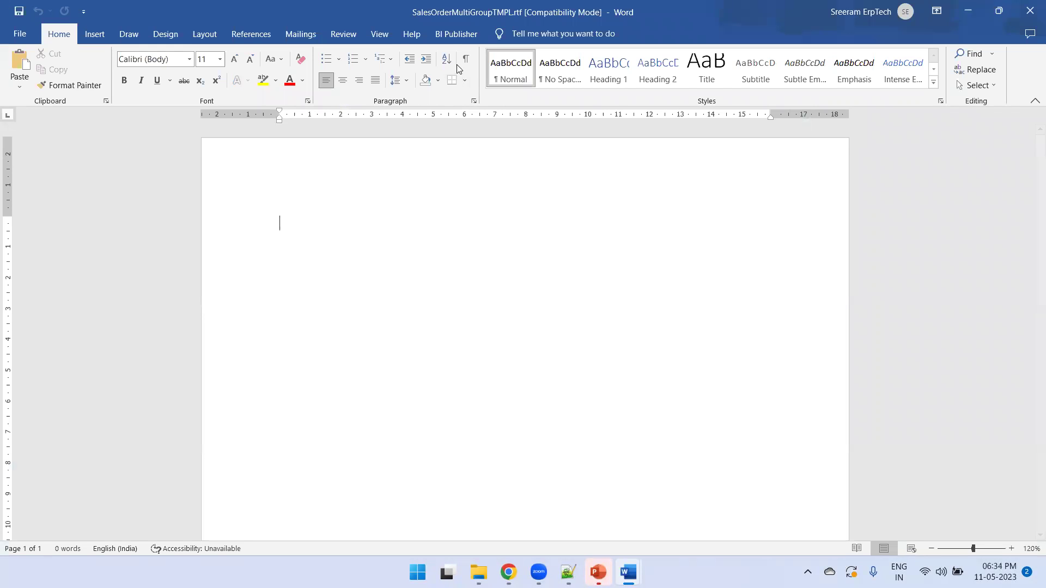
Step: Load SalesOrderGroupDM.xml as BI Publisher sample XML data
left_click(455, 34)
left_click(217, 71)
double_click(267, 132)
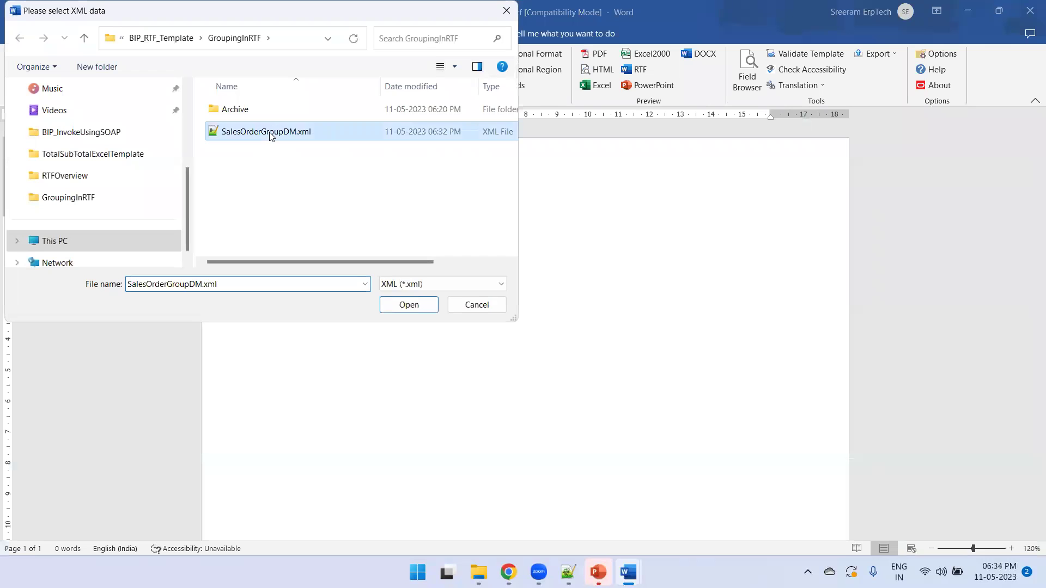
left_click(527, 327)
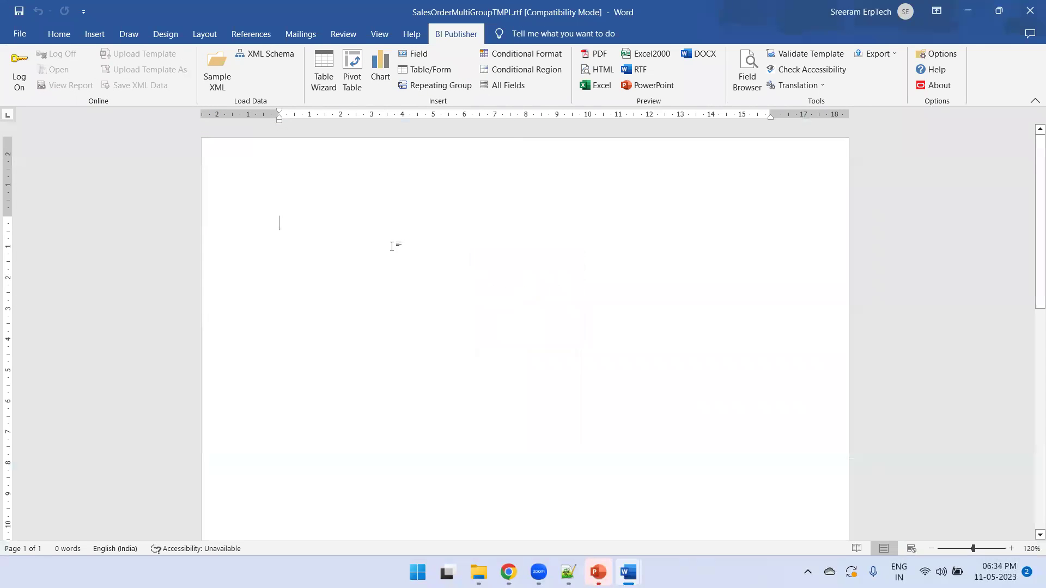
Step: Start the Table Wizard and check the SalesOrderGroupDM group diagram in Chrome
left_click(315, 90)
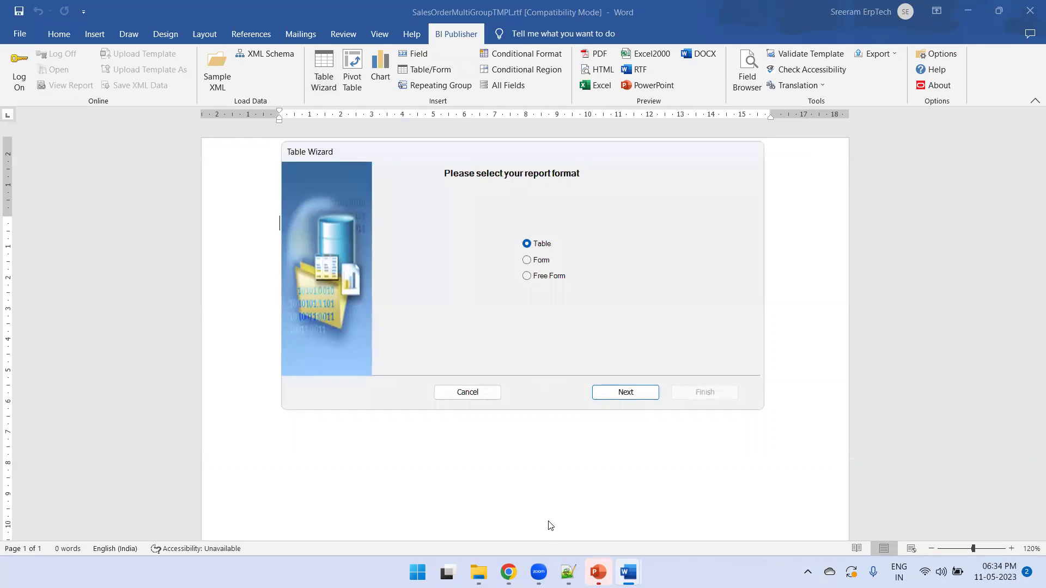
left_click(508, 572)
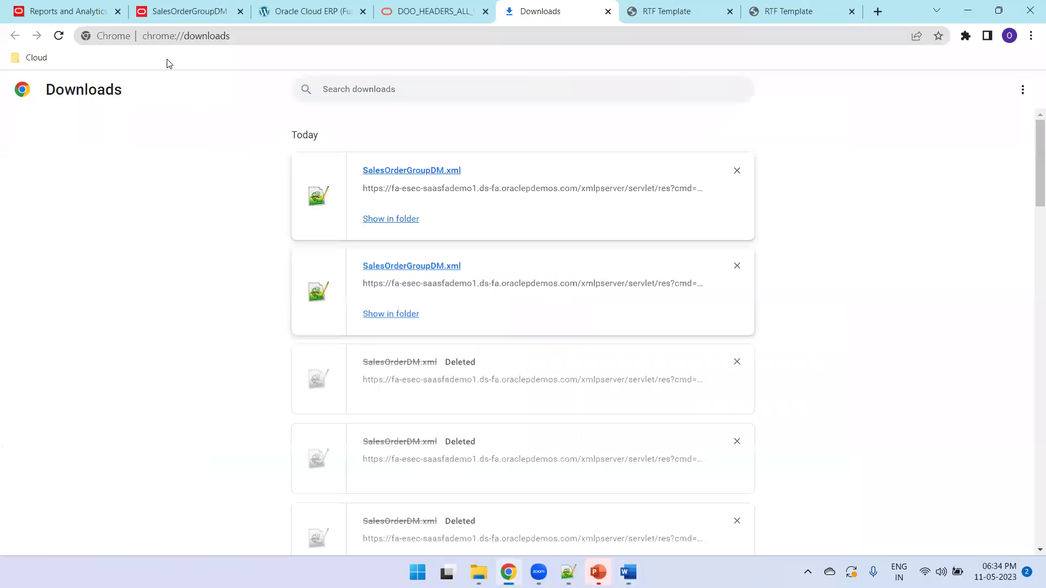
left_click(175, 11)
left_click(163, 130)
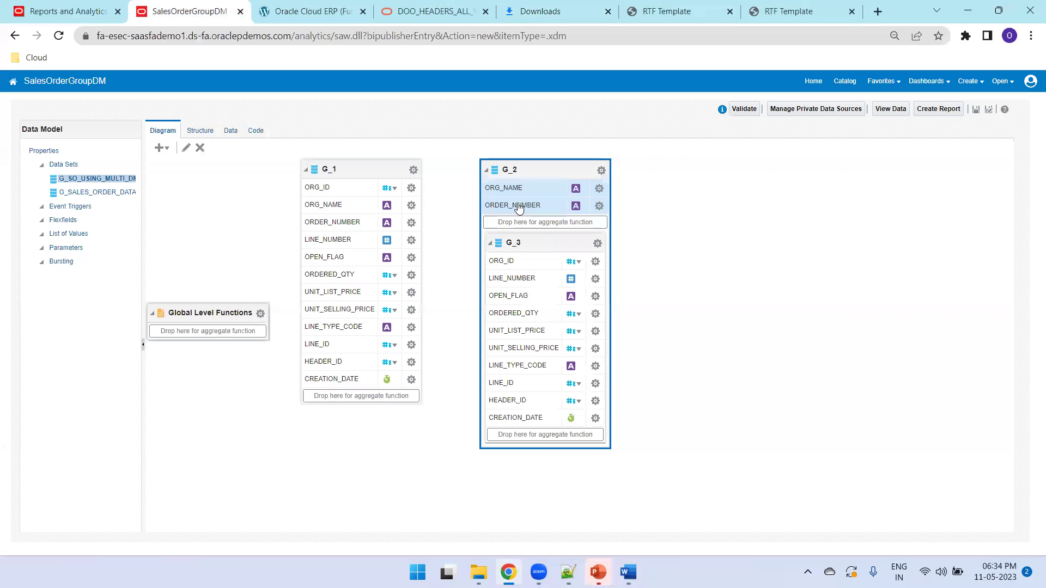
key("alt+Tab")
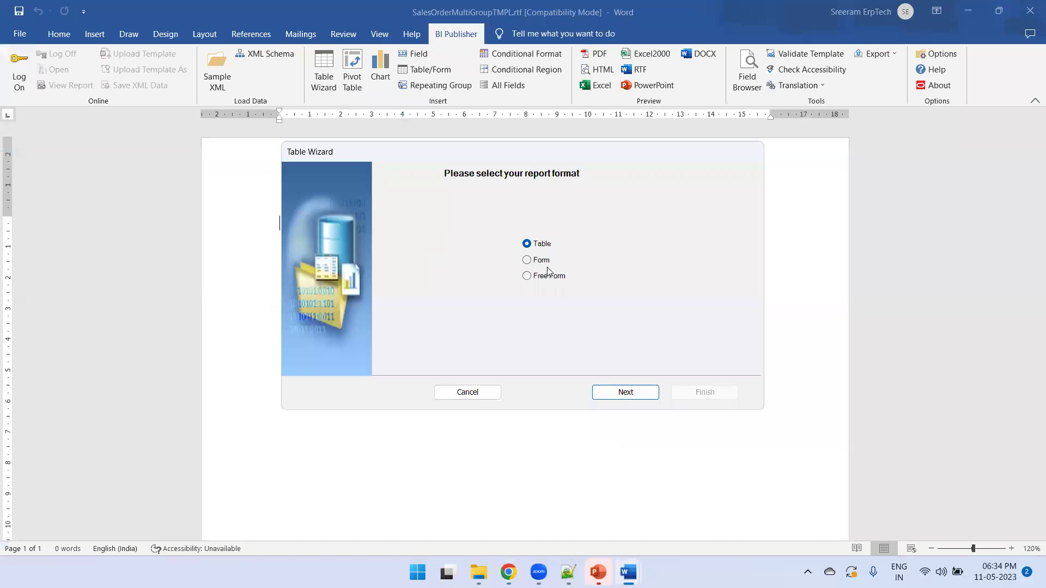
Step: Insert a table from data set /DATA_DS/G_2 with ORG_NAME and ORDER_NUMBER fields
left_click(625, 393)
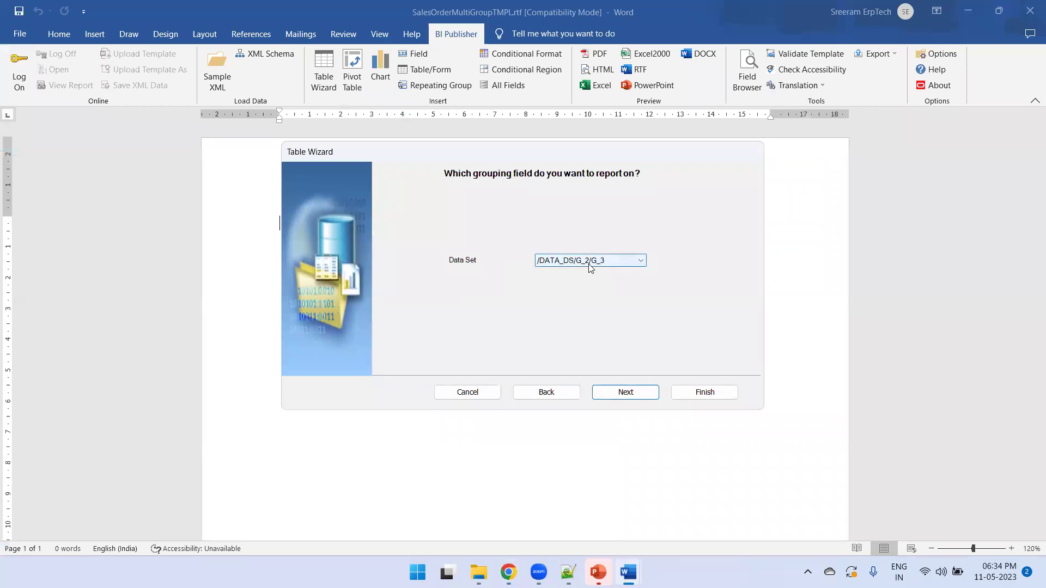
left_click(590, 261)
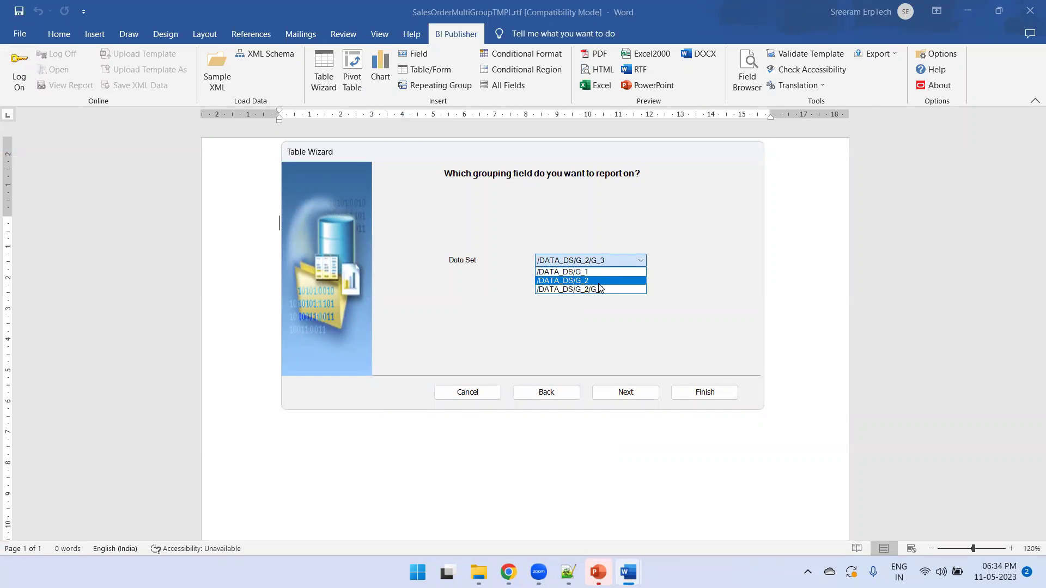
left_click(599, 282)
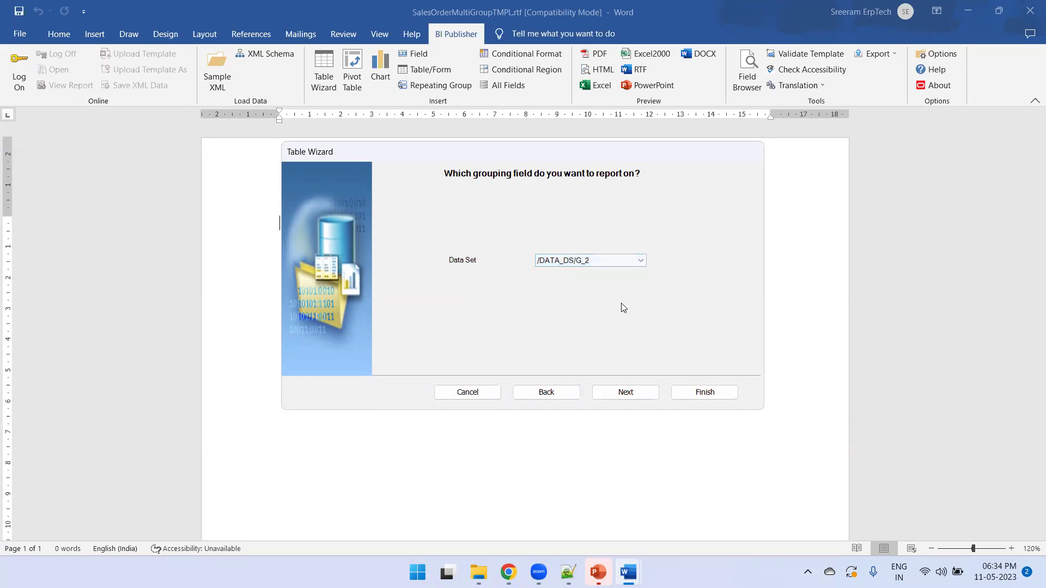
left_click(630, 394)
double_click(472, 213)
double_click(472, 221)
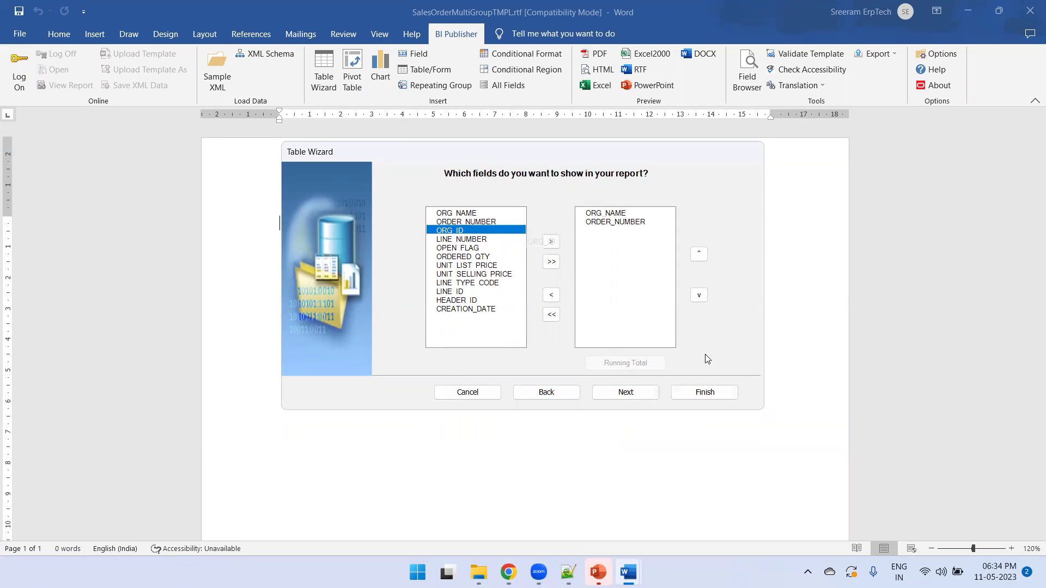
left_click(646, 394)
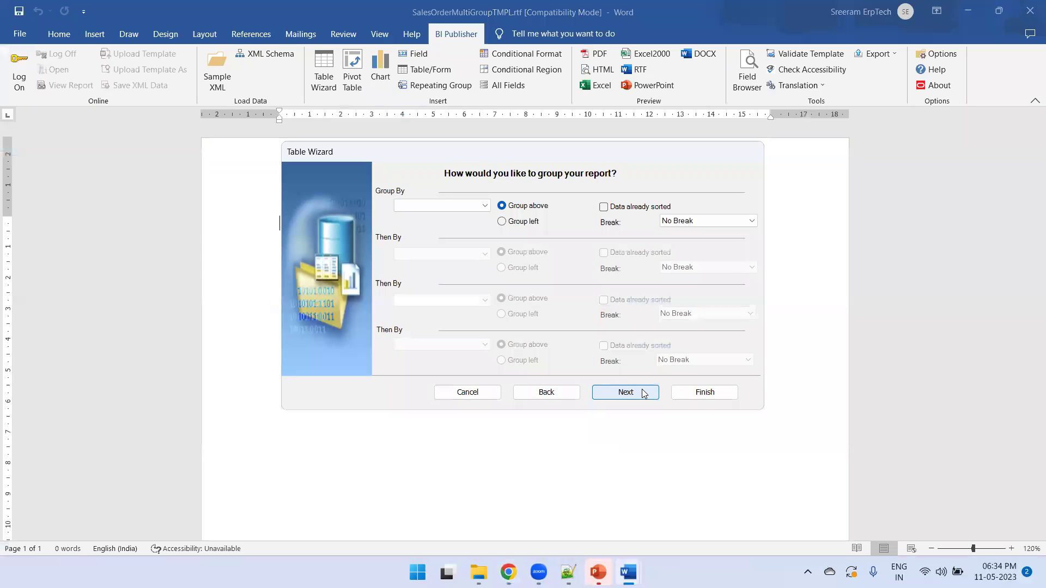
left_click(644, 394)
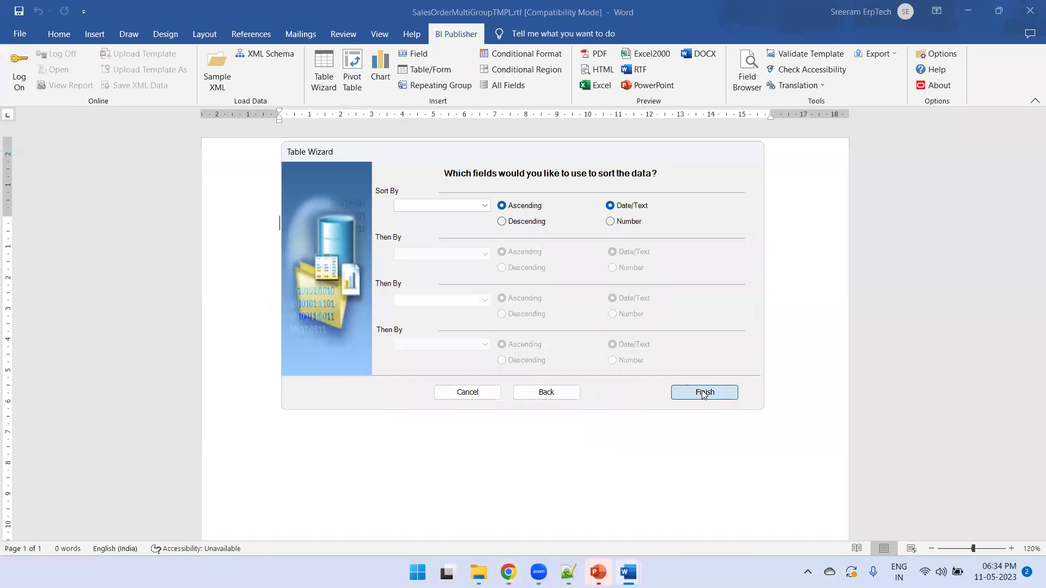
left_click(703, 393)
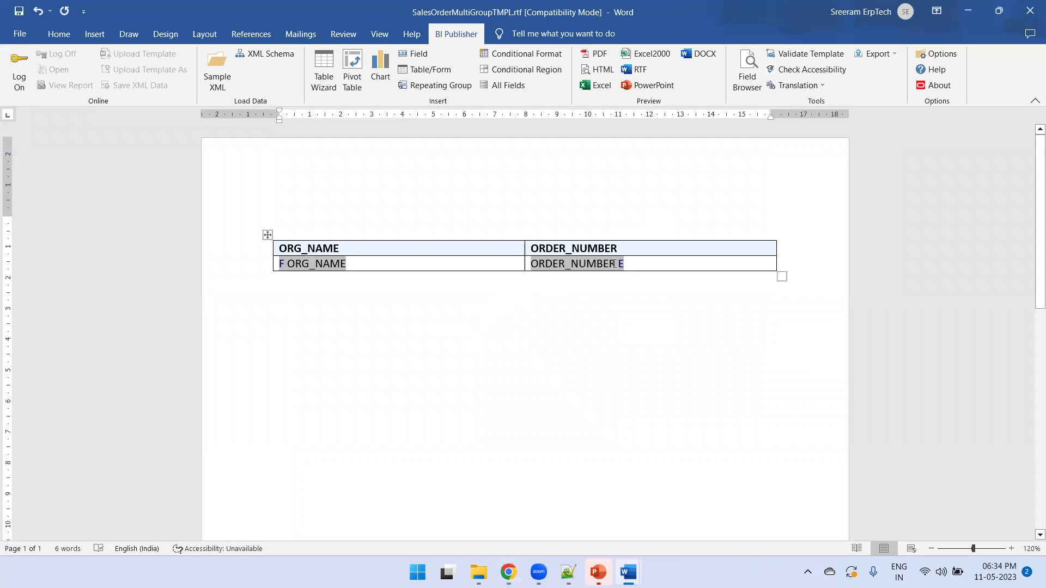
Step: Below the group table, insert a G_3 line table with all fields except ORG_ID
left_click(632, 263)
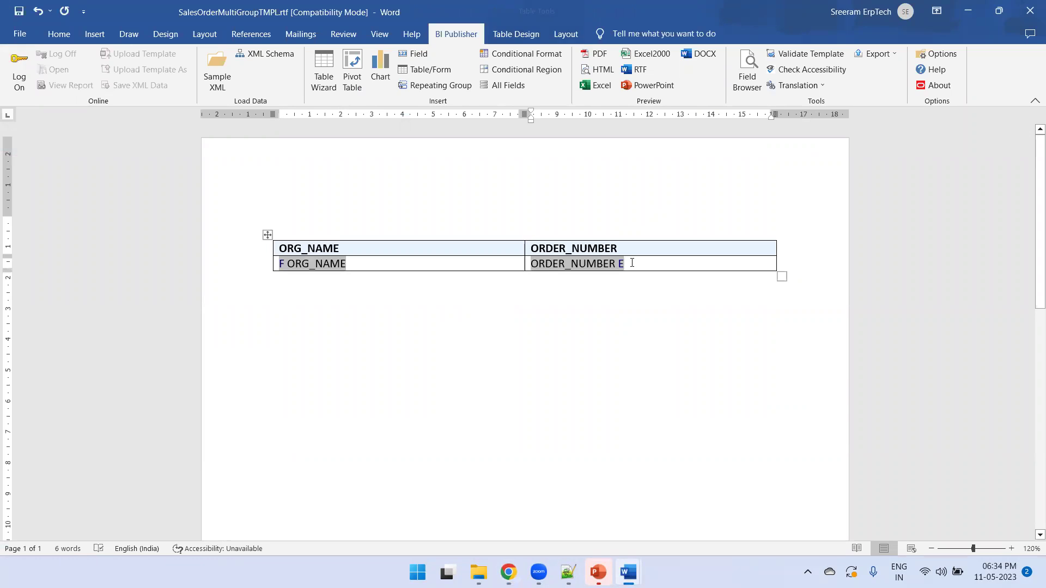
left_click(477, 316)
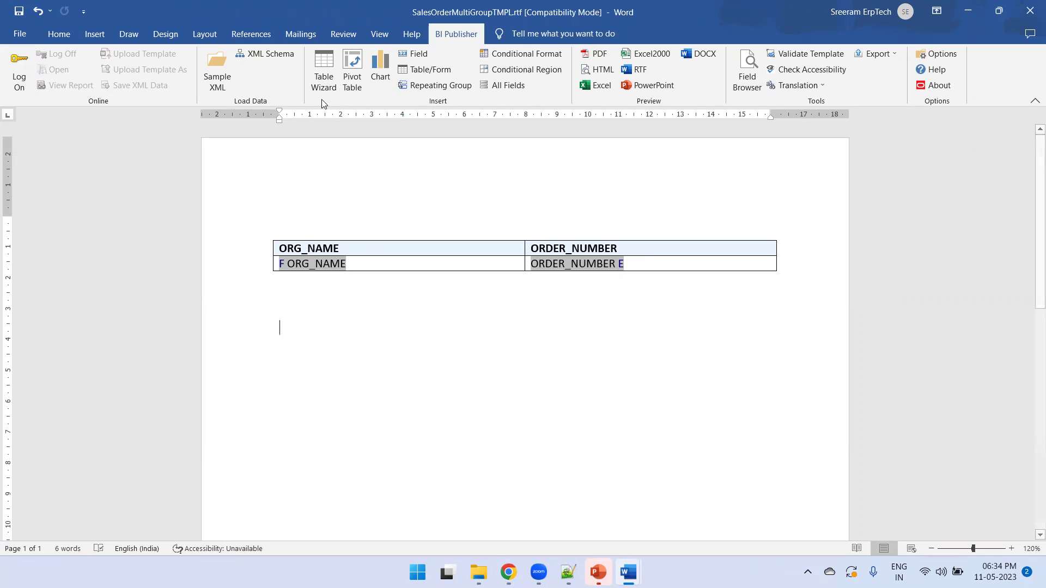
left_click(323, 84)
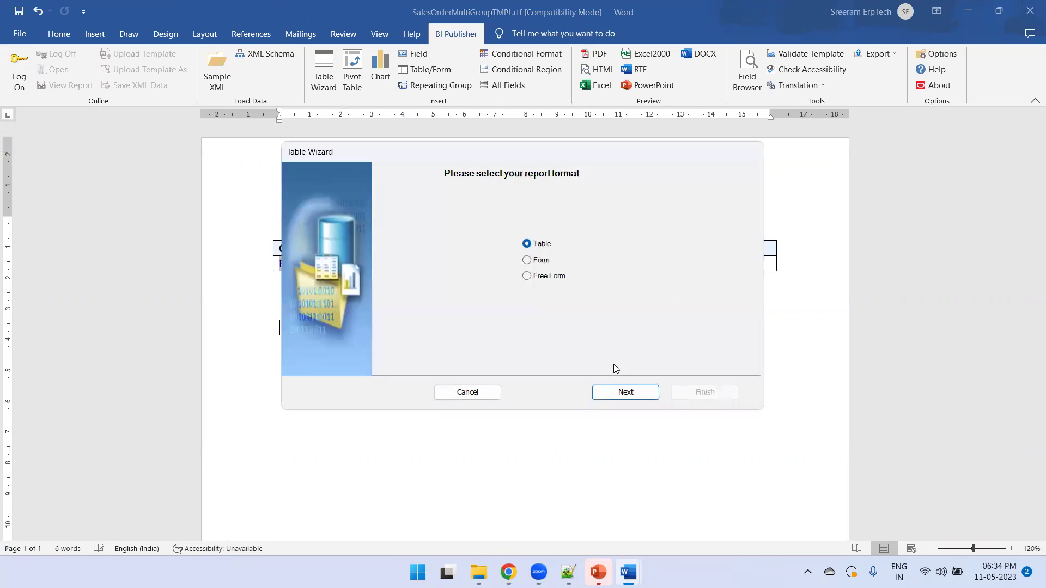
left_click(619, 396)
left_click(607, 264)
left_click(611, 262)
left_click(643, 397)
left_click(552, 261)
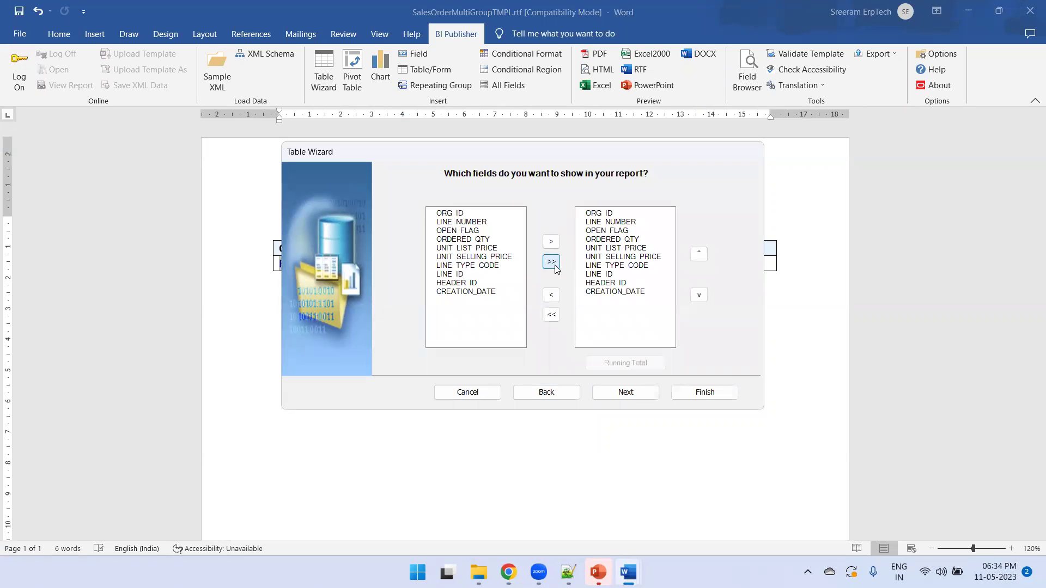
double_click(599, 213)
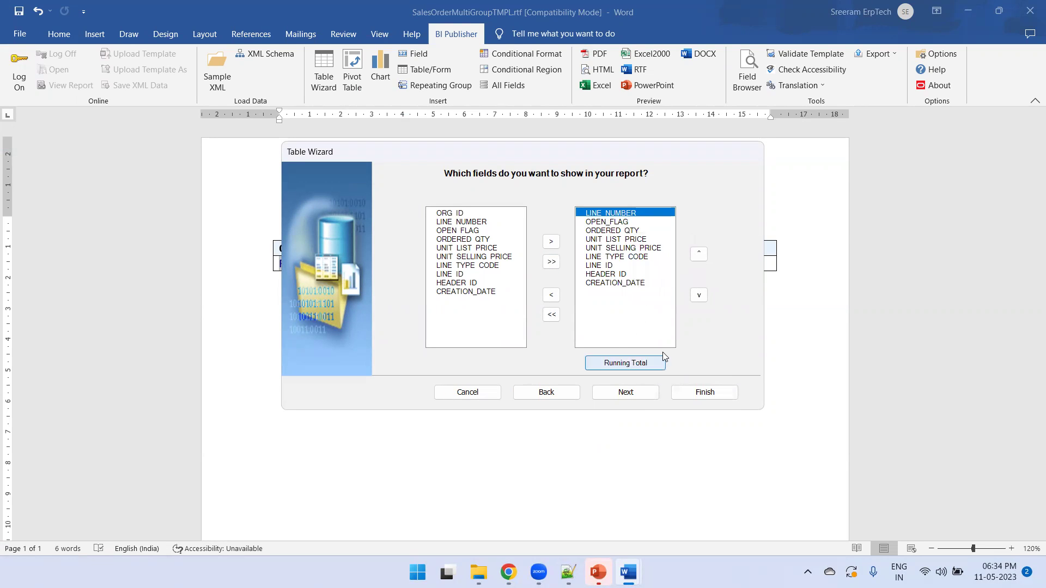
left_click(640, 394)
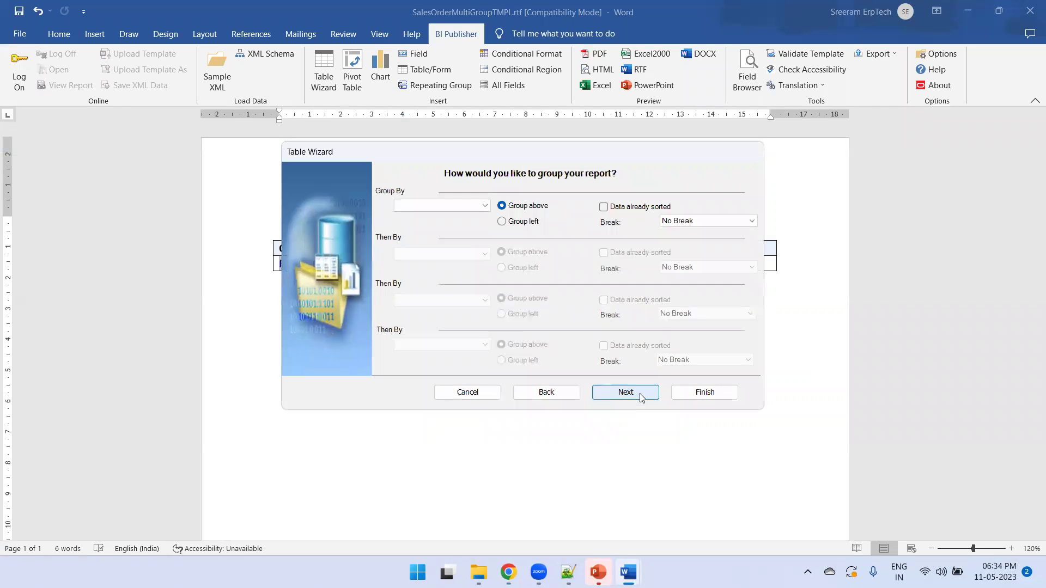
left_click(639, 394)
left_click(682, 394)
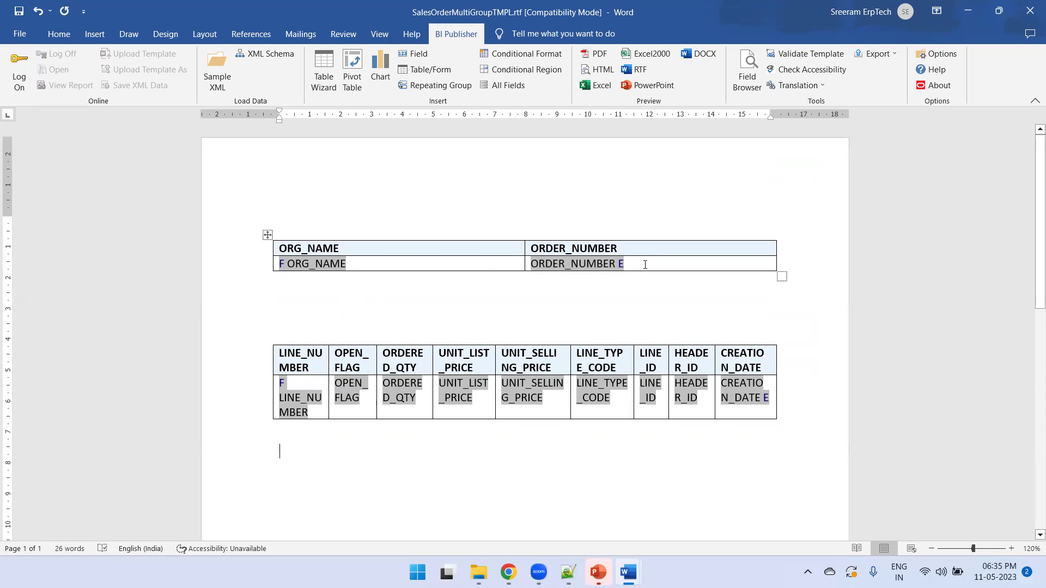
Step: Add two empty rows under the ORDER_NUMBER row and merge the first into one cell
left_click(622, 265)
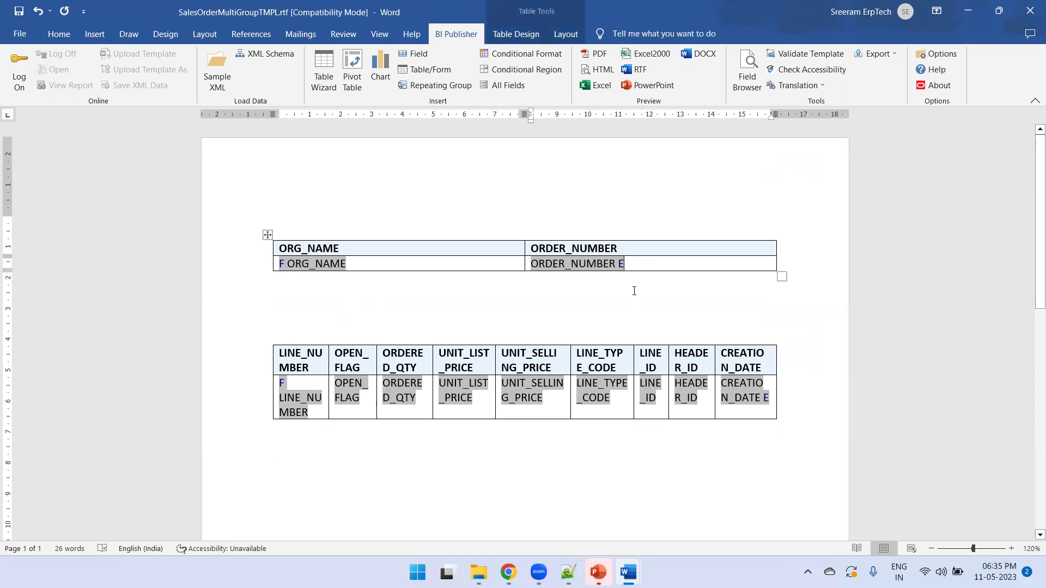
key("Tab")
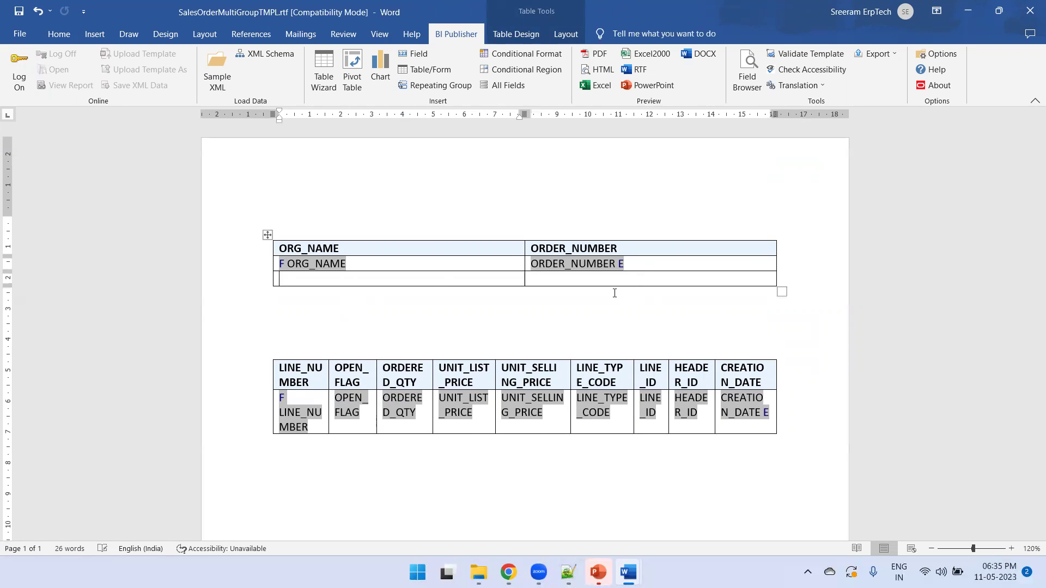
key("Tab")
key("Tab")
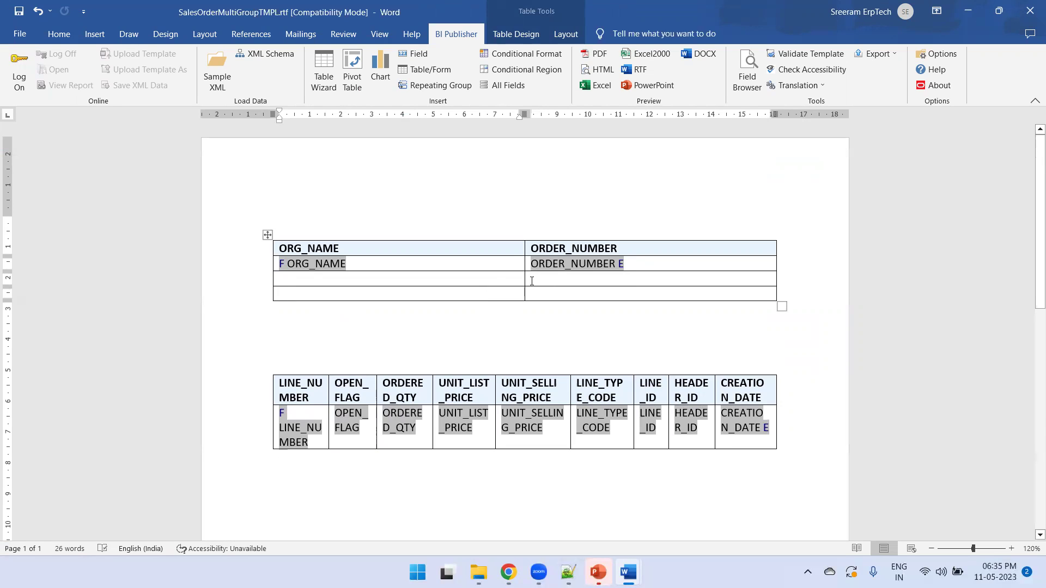
left_click_drag(537, 280, 482, 280)
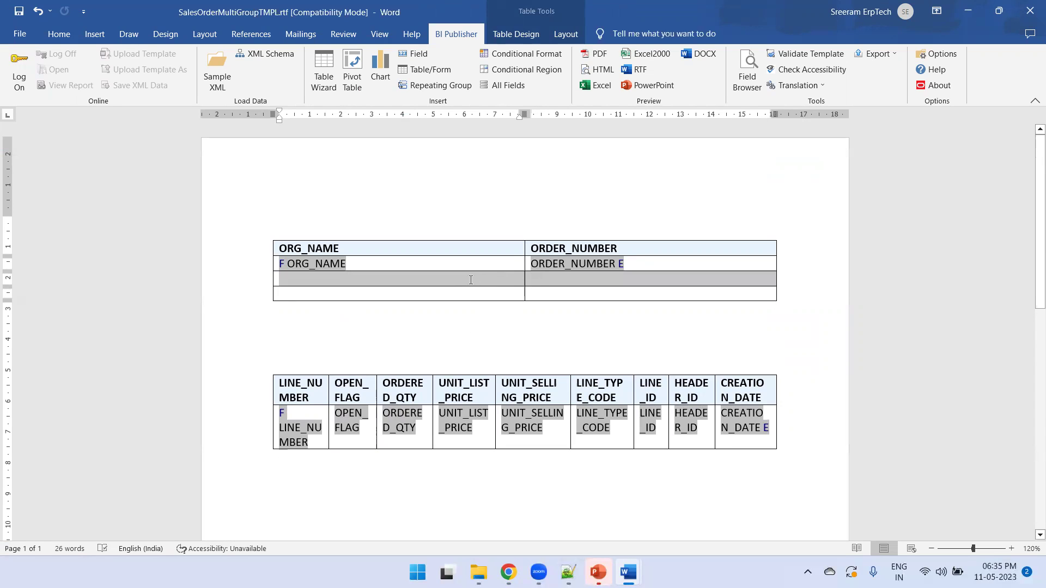
right_click(432, 280)
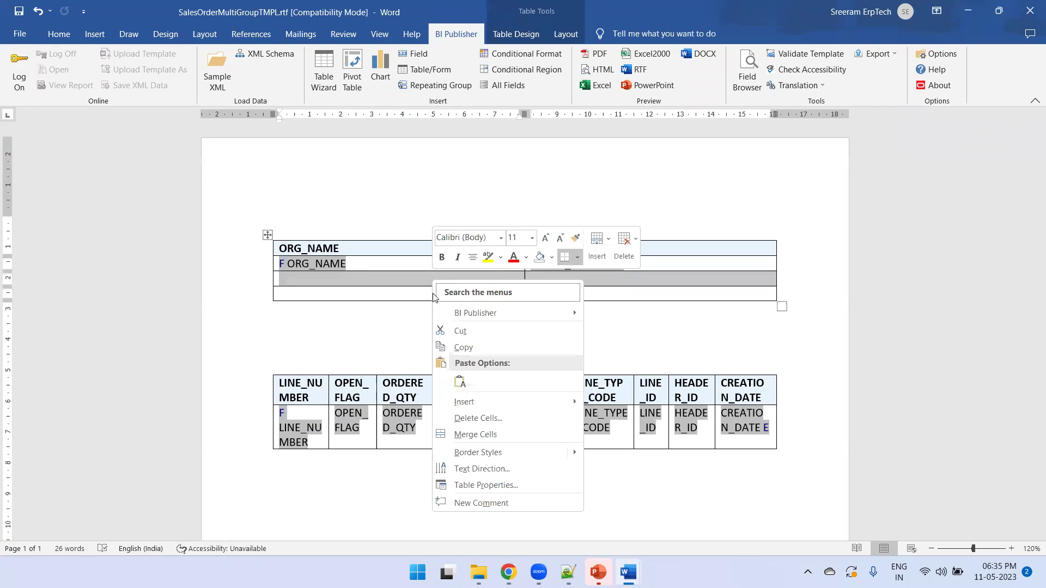
left_click(467, 432)
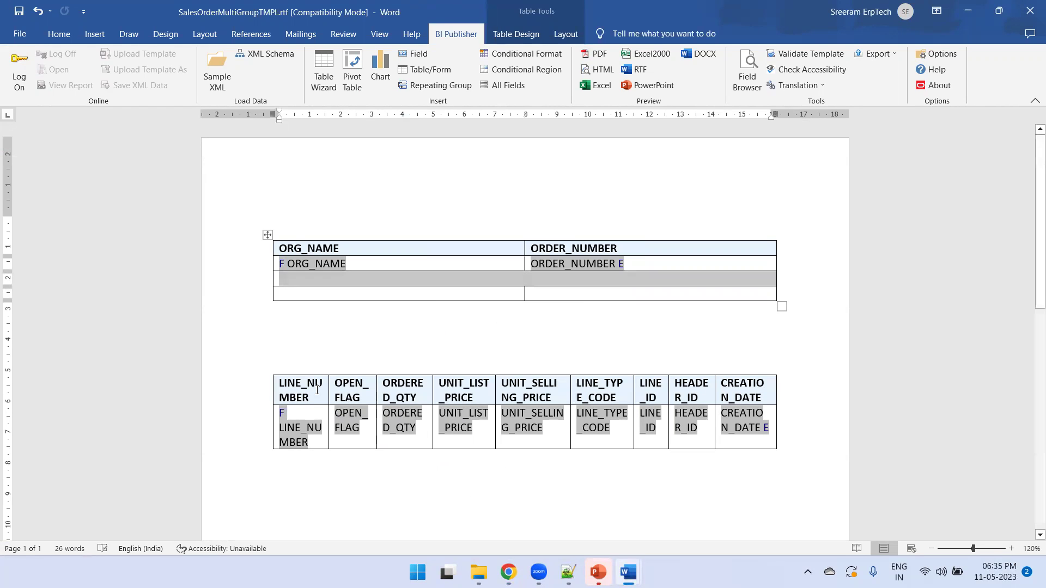
Step: Move the line-details table into the merged row, removing the leftover empty paragraph
left_click(317, 390)
left_click(268, 370)
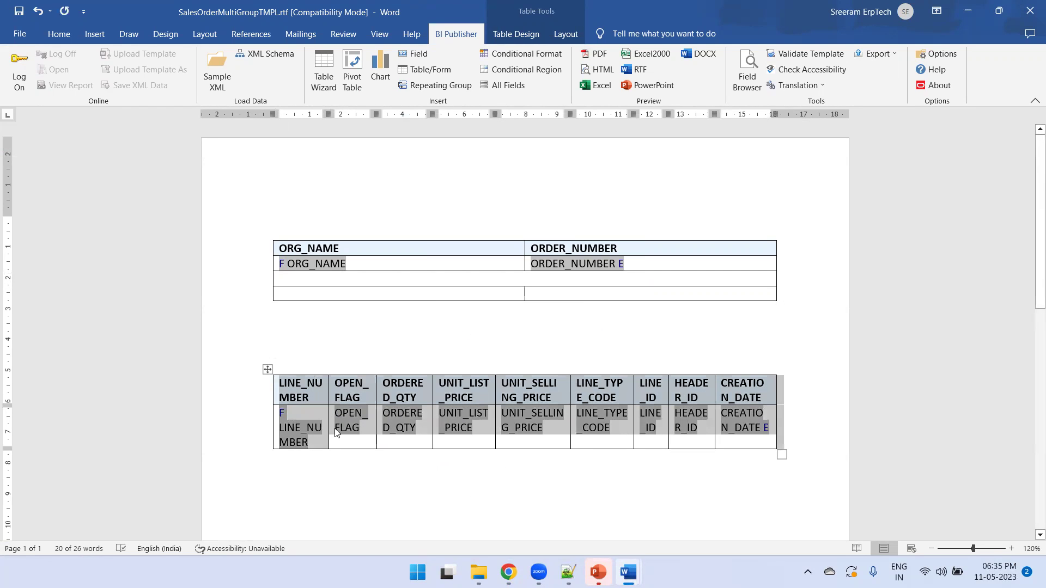
key("BackSpace")
left_click(325, 279)
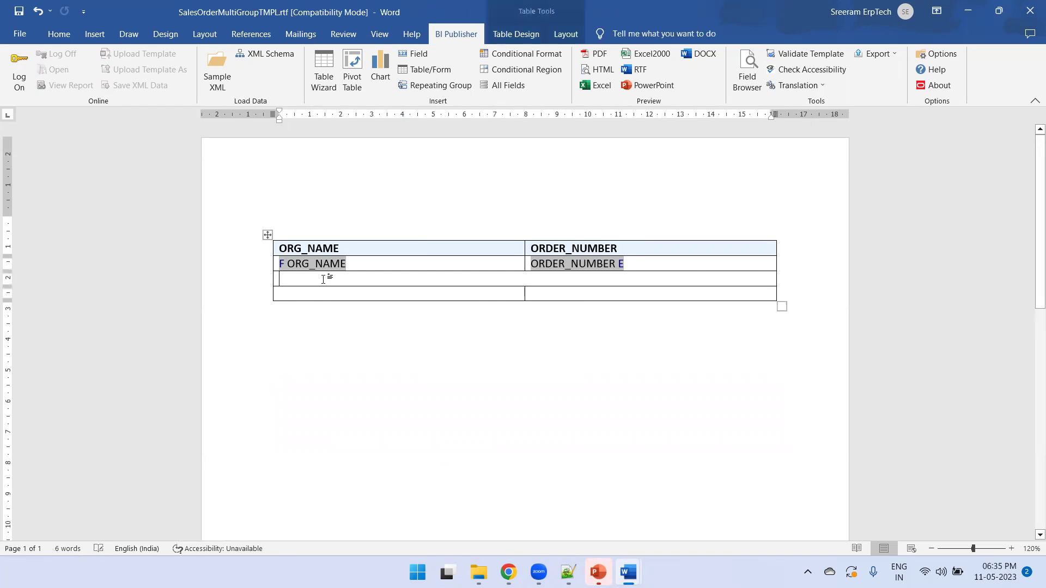
key("ctrl+v")
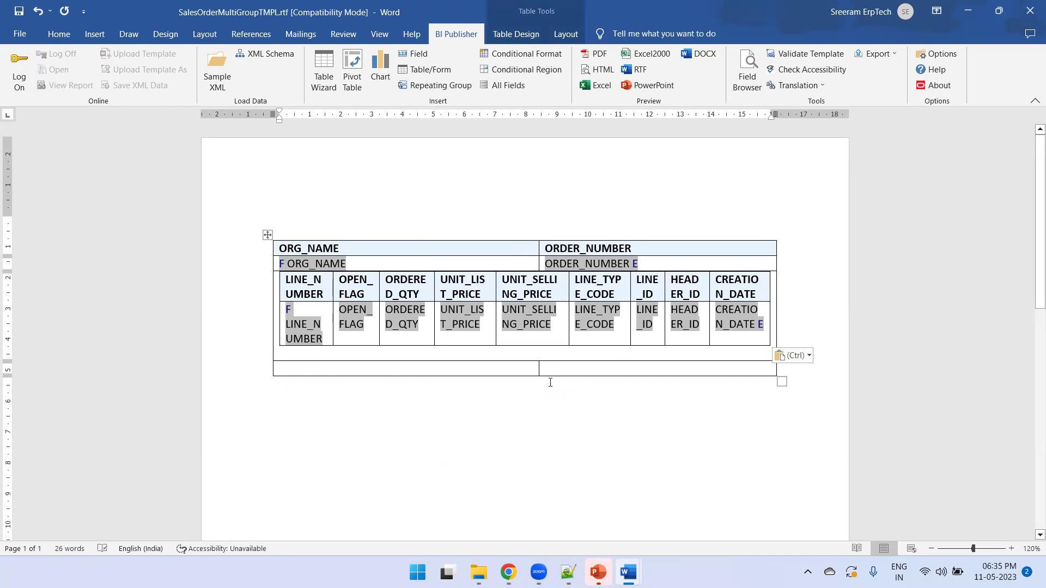
key("BackSpace")
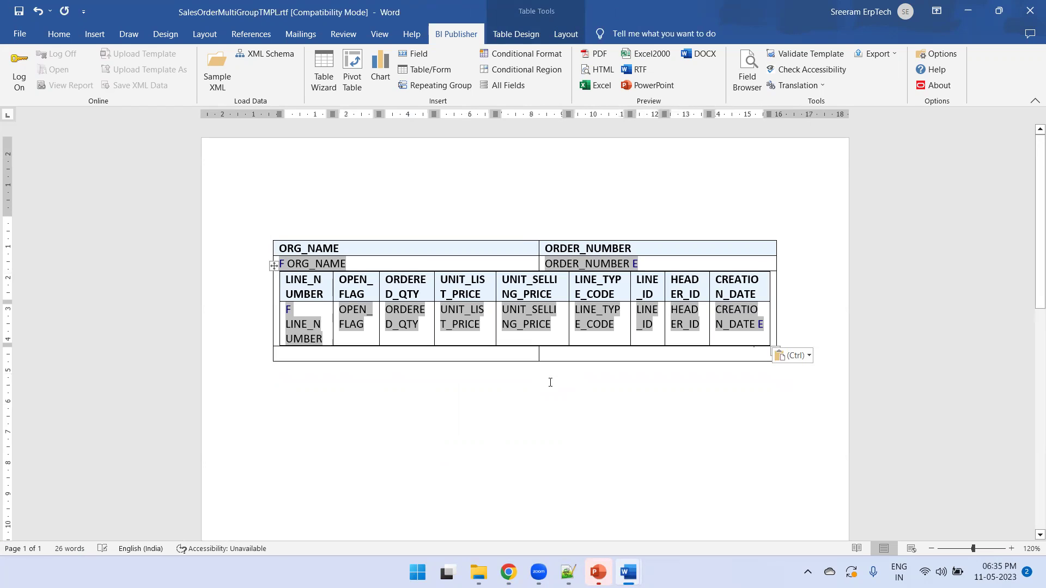
scroll(561, 398, "down", 1)
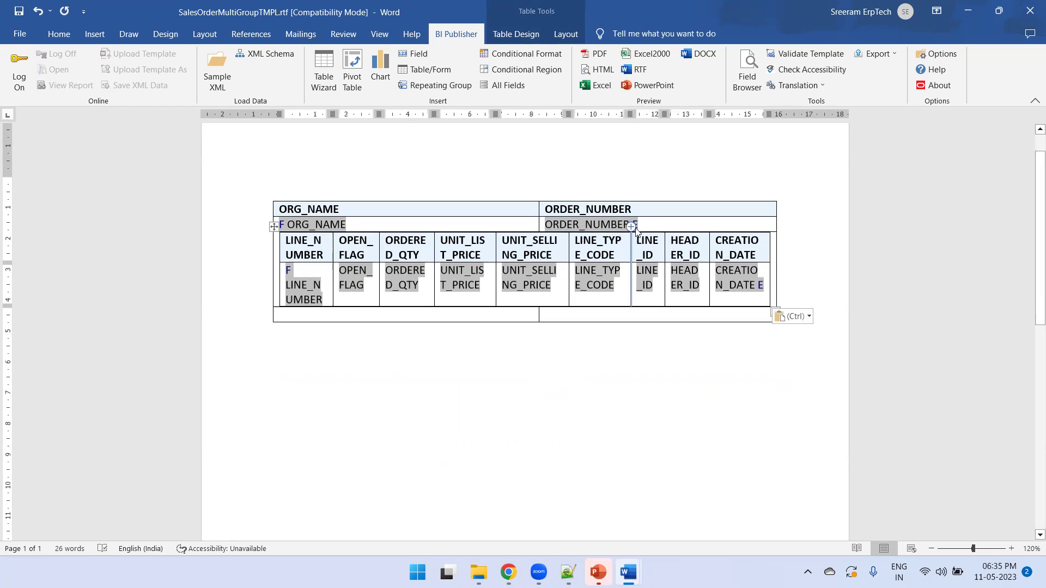
Step: Move the closing E field to the bottom row and merge that row into one cell
key("shift+Left")
key("ctrl+c")
left_click(299, 314)
key("ctrl+v")
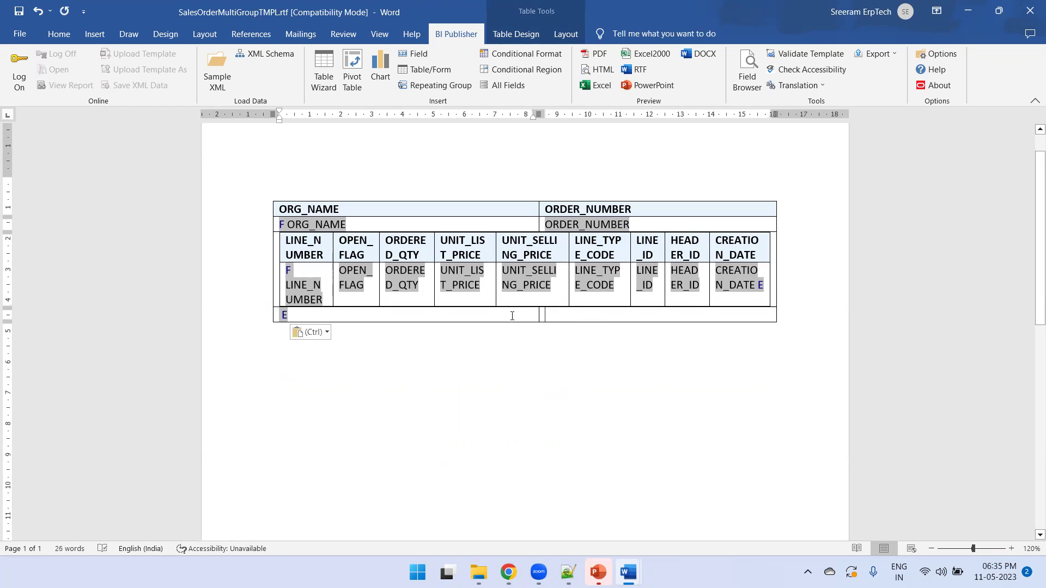
left_click_drag(592, 316, 476, 317)
right_click(476, 318)
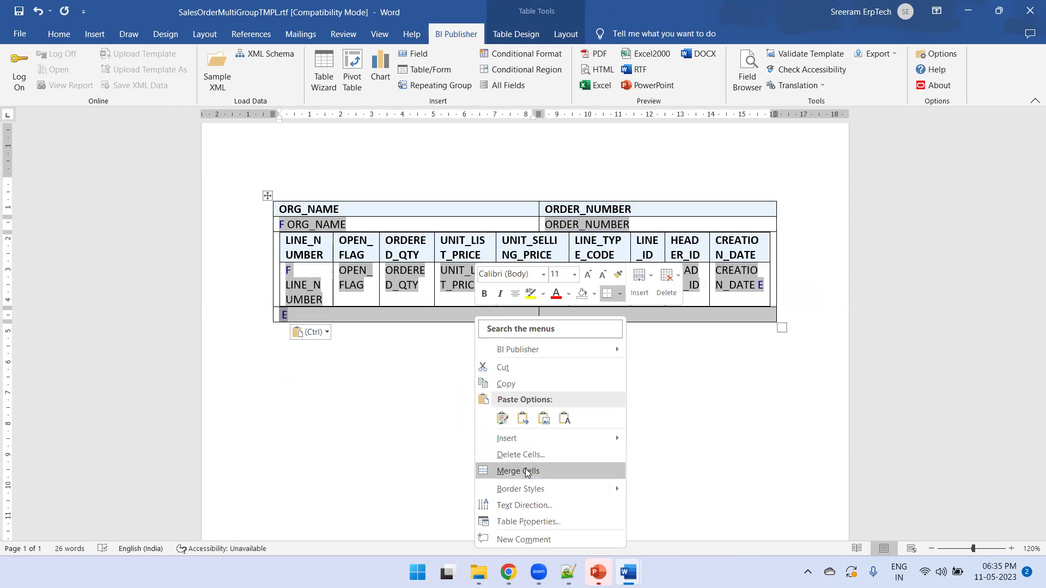
left_click(507, 471)
left_click(437, 418)
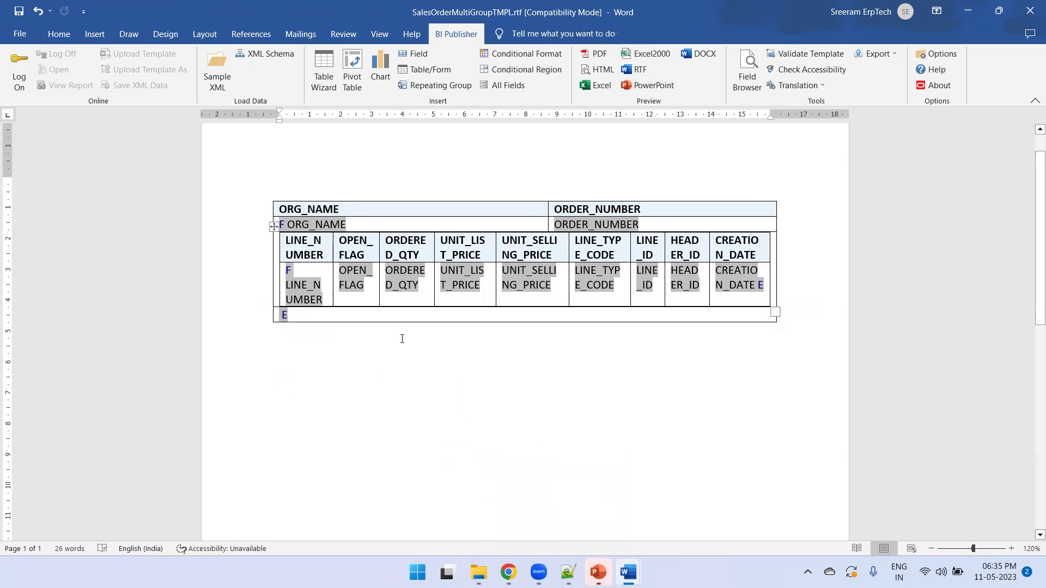
Step: Generate an HTML preview of the nested-table template from the BI Publisher Preview group
scroll(382, 350, "up", 2)
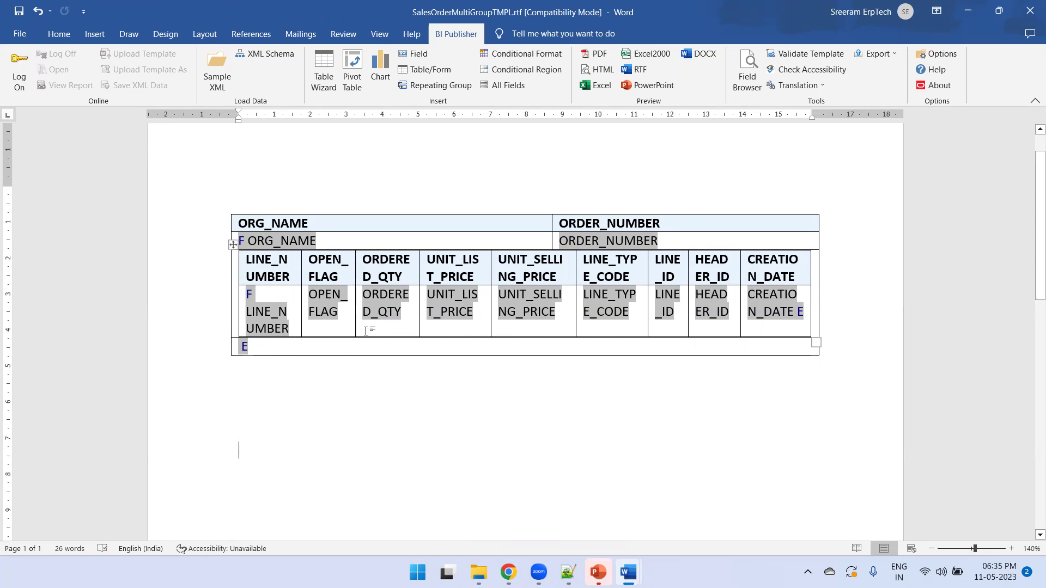
left_click(593, 71)
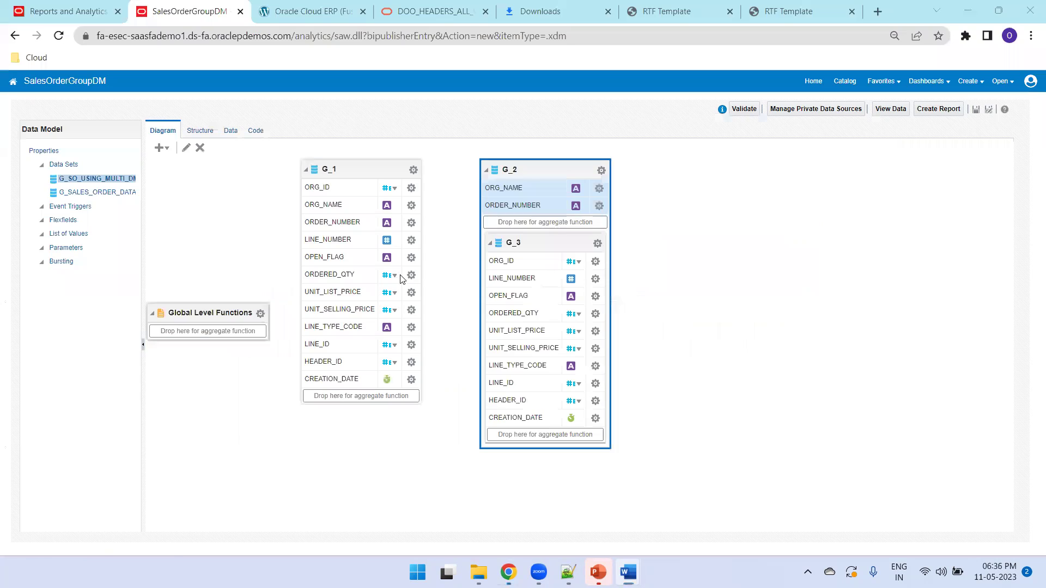
Step: Scroll through the previewed US1 Business Unit order headers and nested line rows, then return to Word
left_click_drag(1040, 109, 1031, 540)
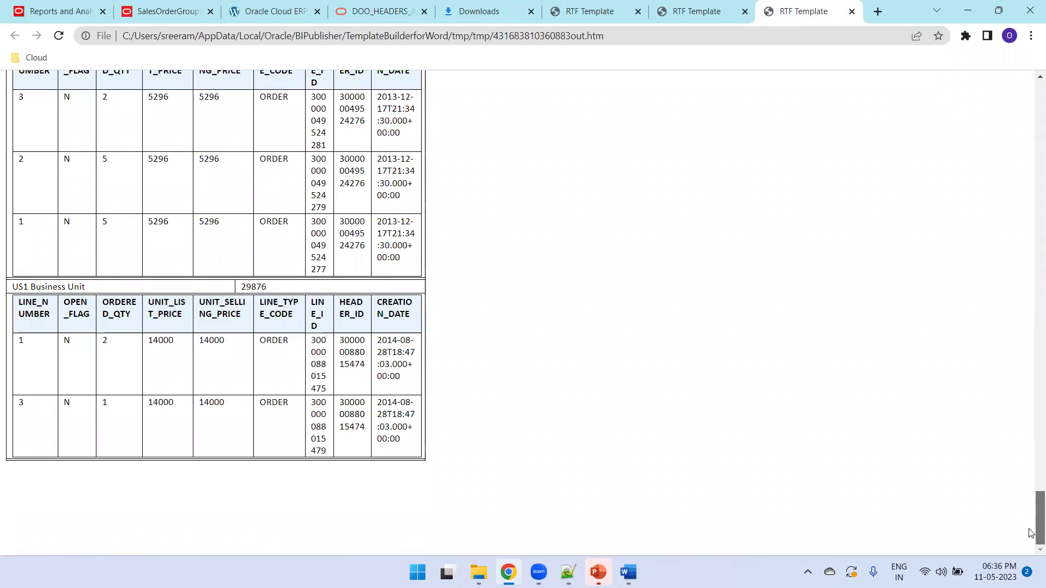
scroll(535, 411, "up", 1)
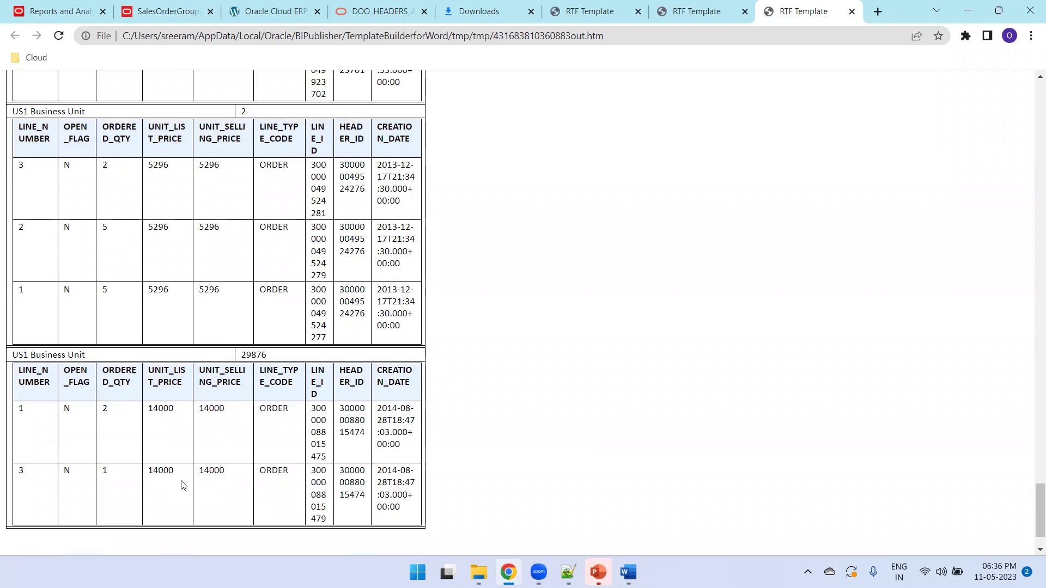
scroll(182, 479, "up", 3)
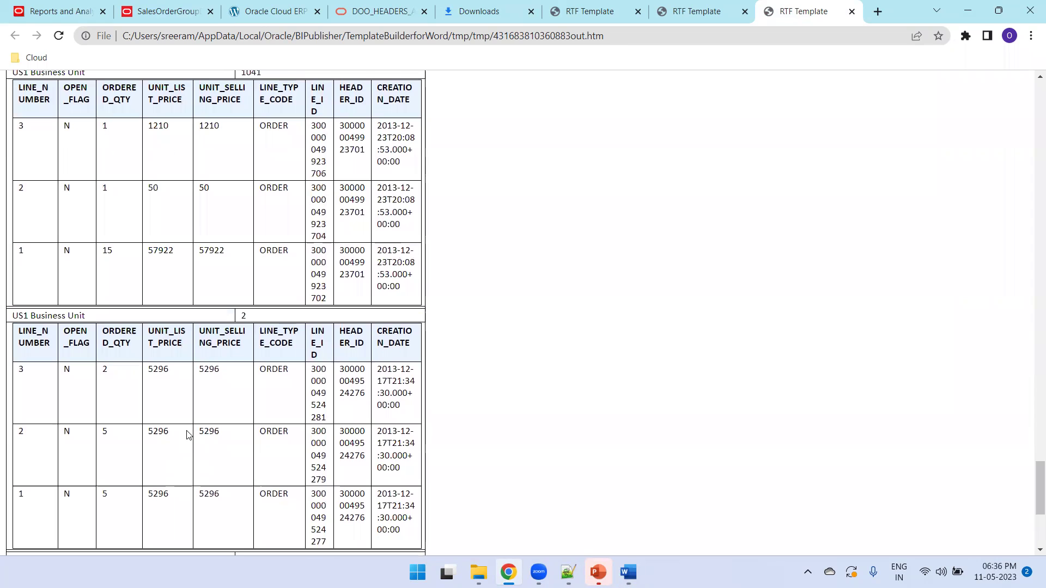
scroll(188, 433, "up", 1)
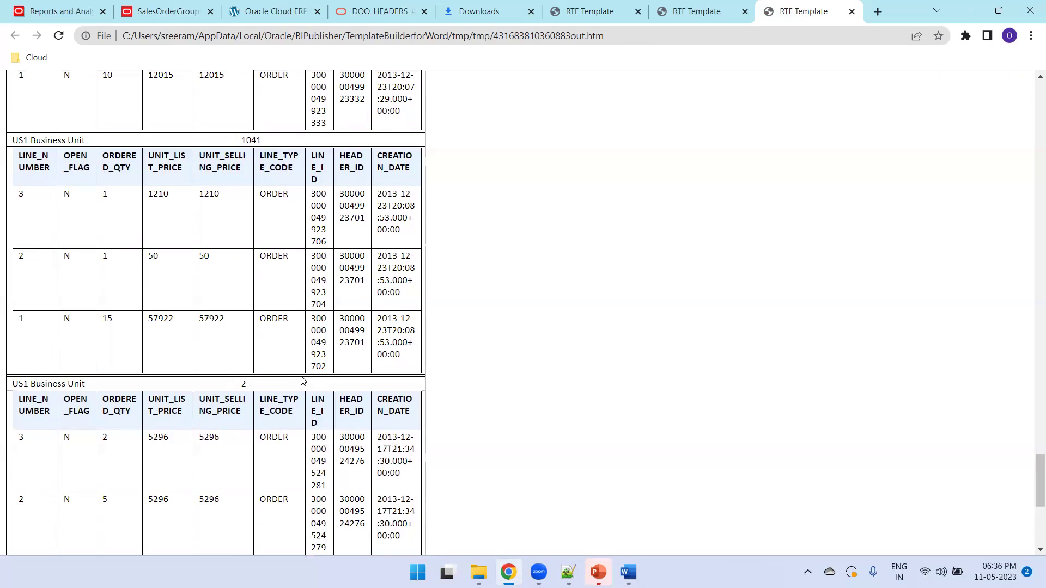
key("alt+Tab")
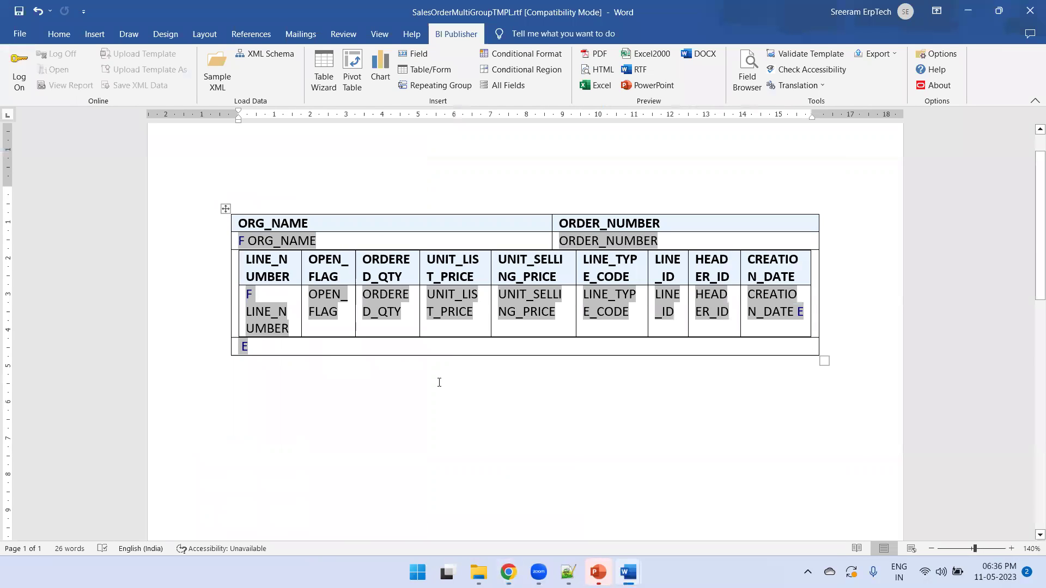
Step: Place the cursor below the table, then show the SalesOrderGroupDM data model diagram in Chrome
left_click(439, 381)
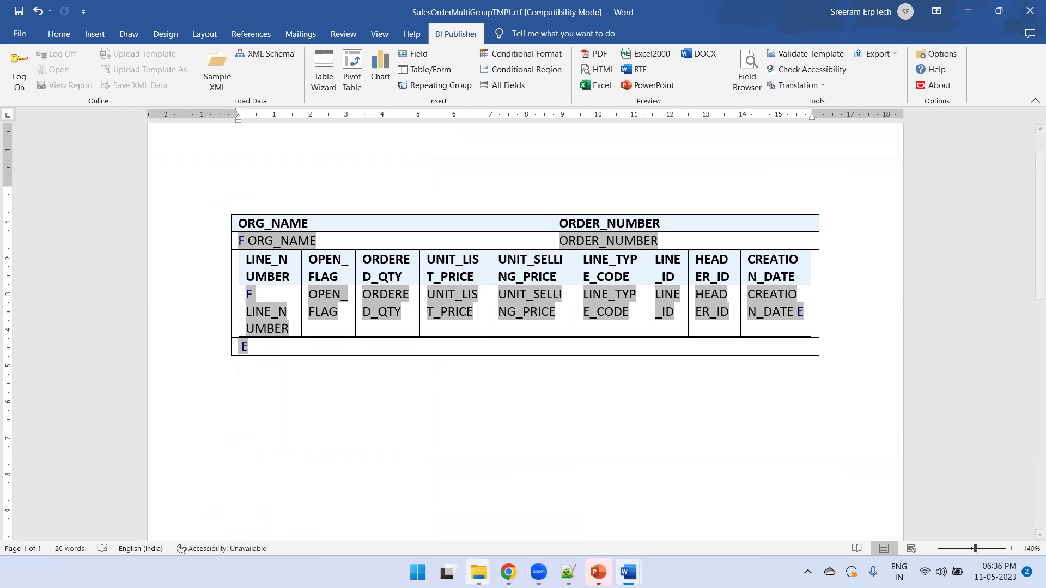
left_click(508, 572)
left_click(84, 14)
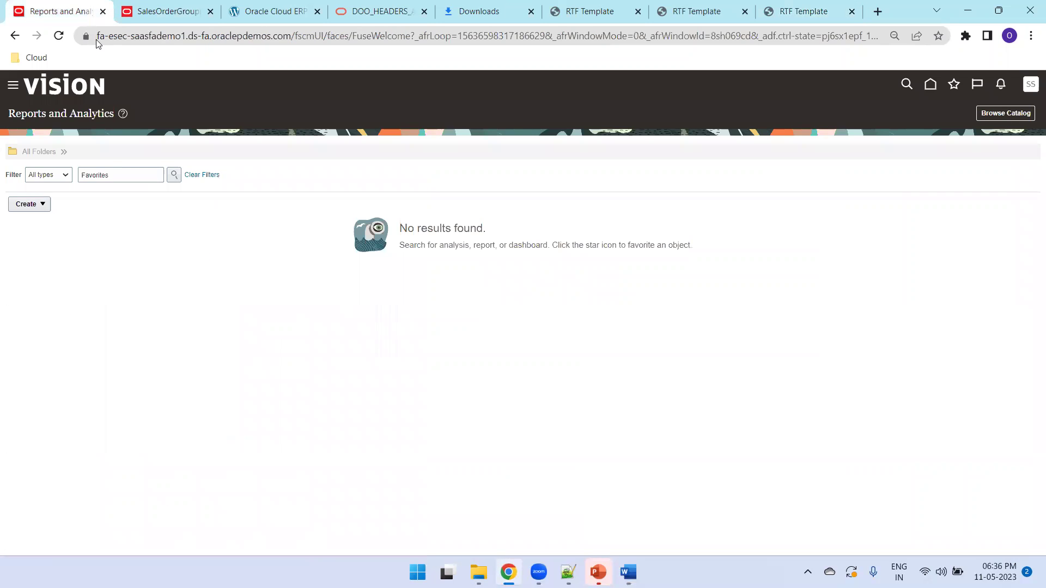
left_click(146, 17)
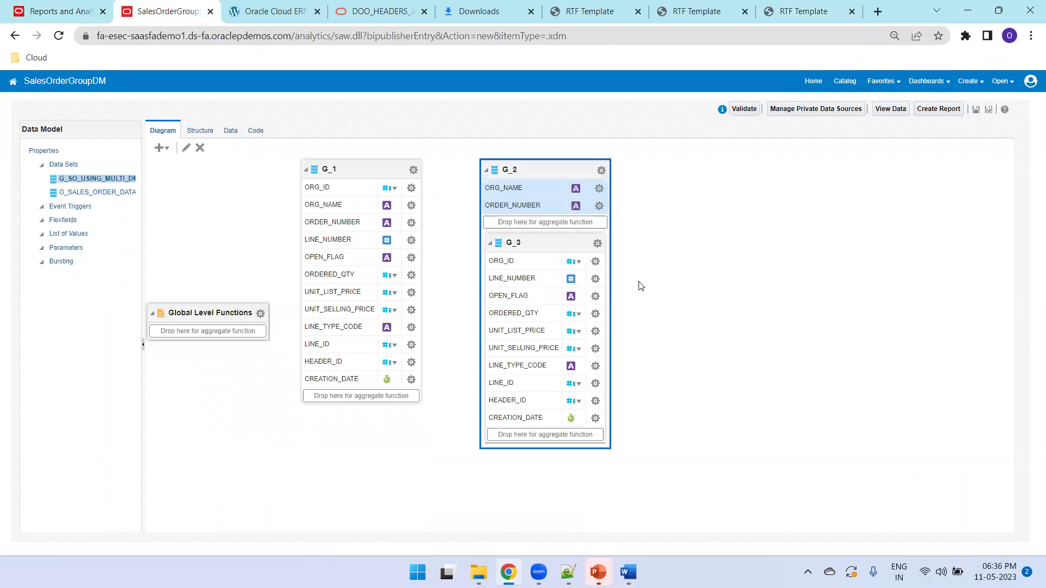